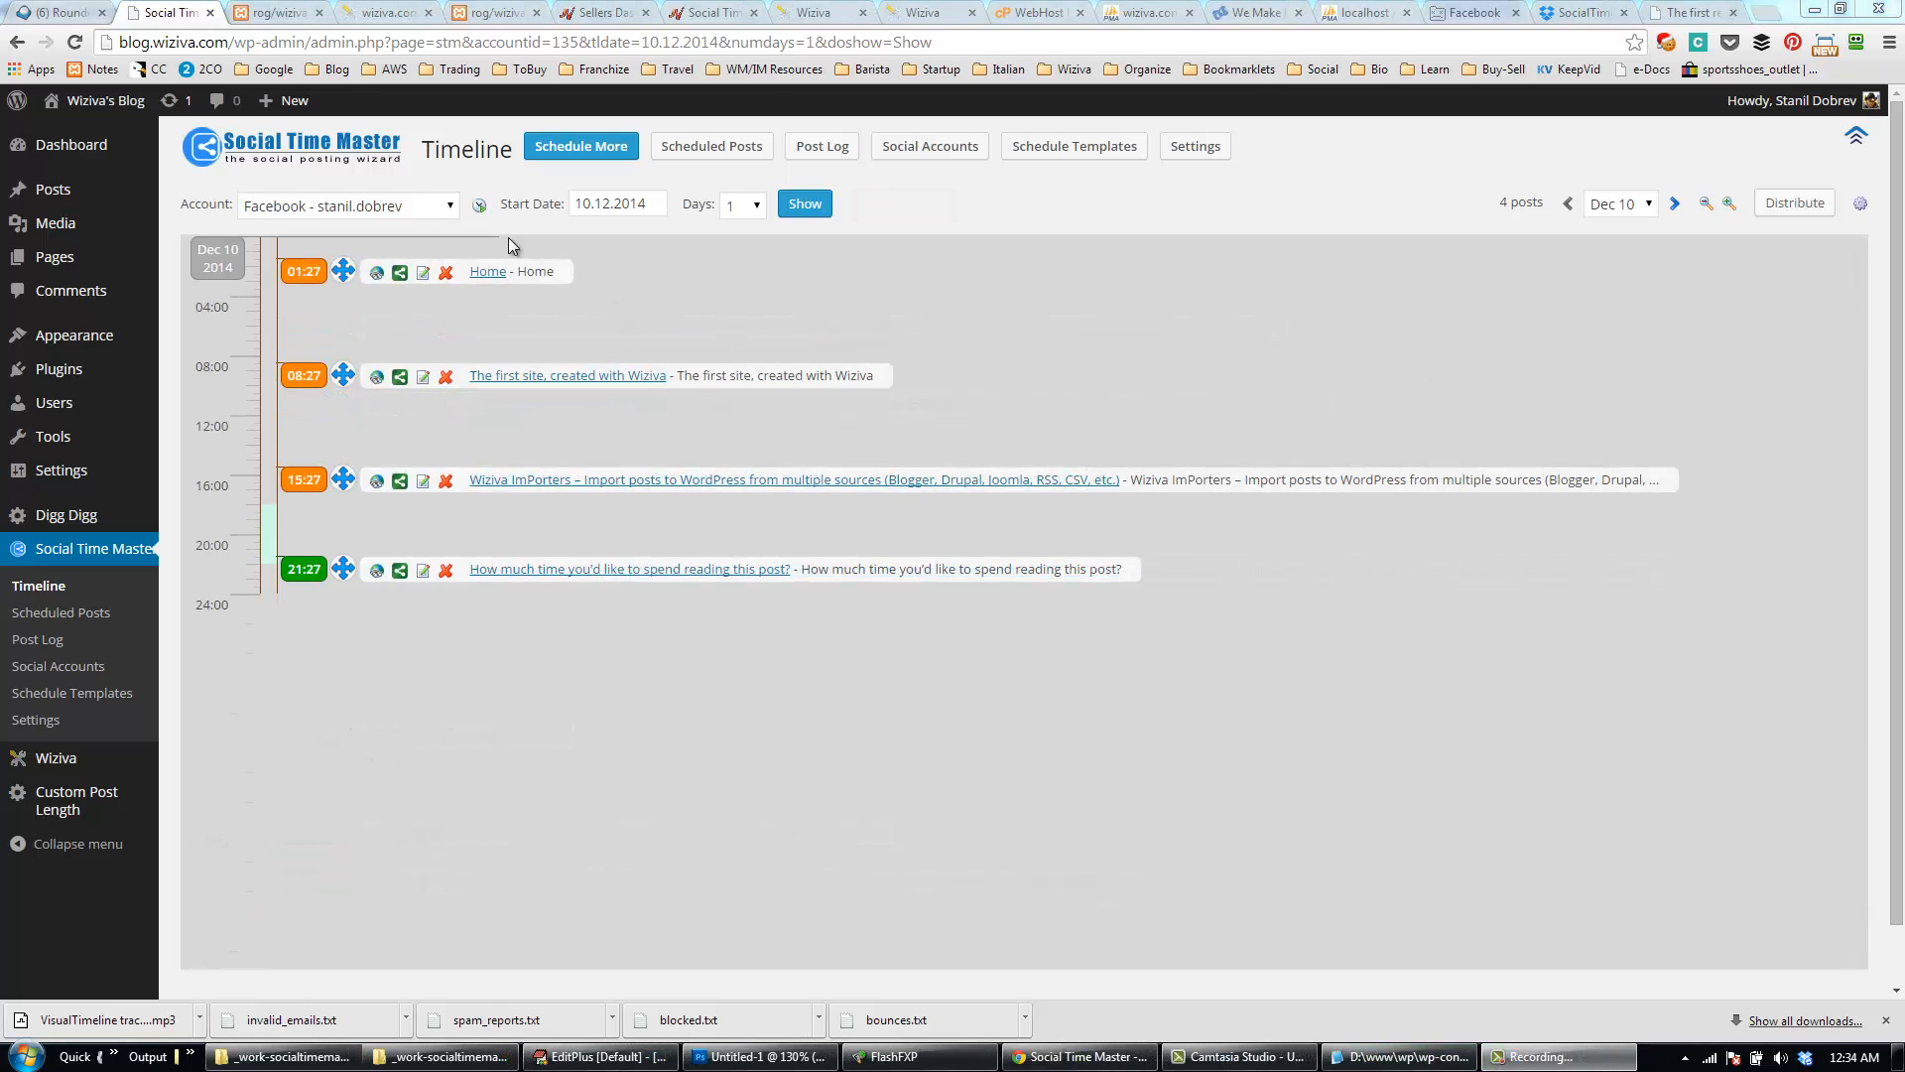
Step: Show a 3-day timeline starting 10.12.2014 for the current Facebook account
click(444, 208)
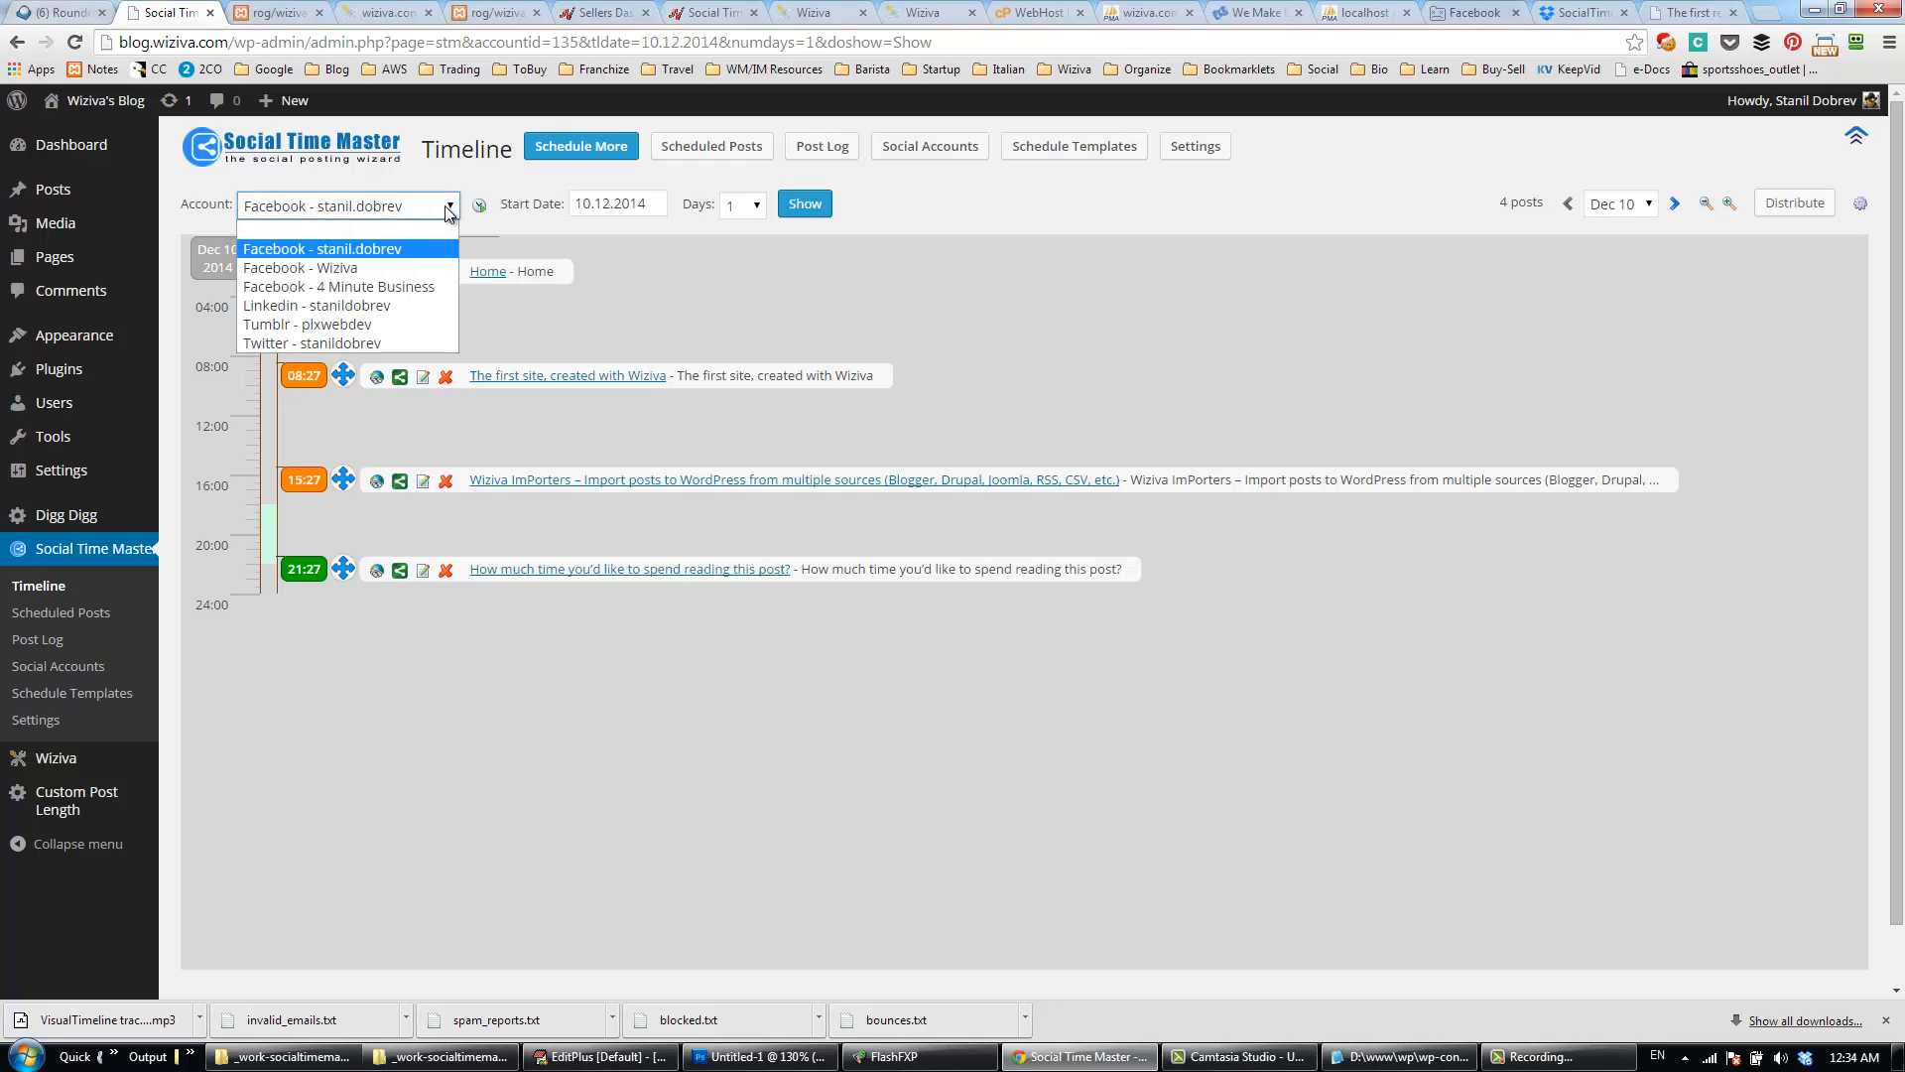
click(448, 211)
click(610, 204)
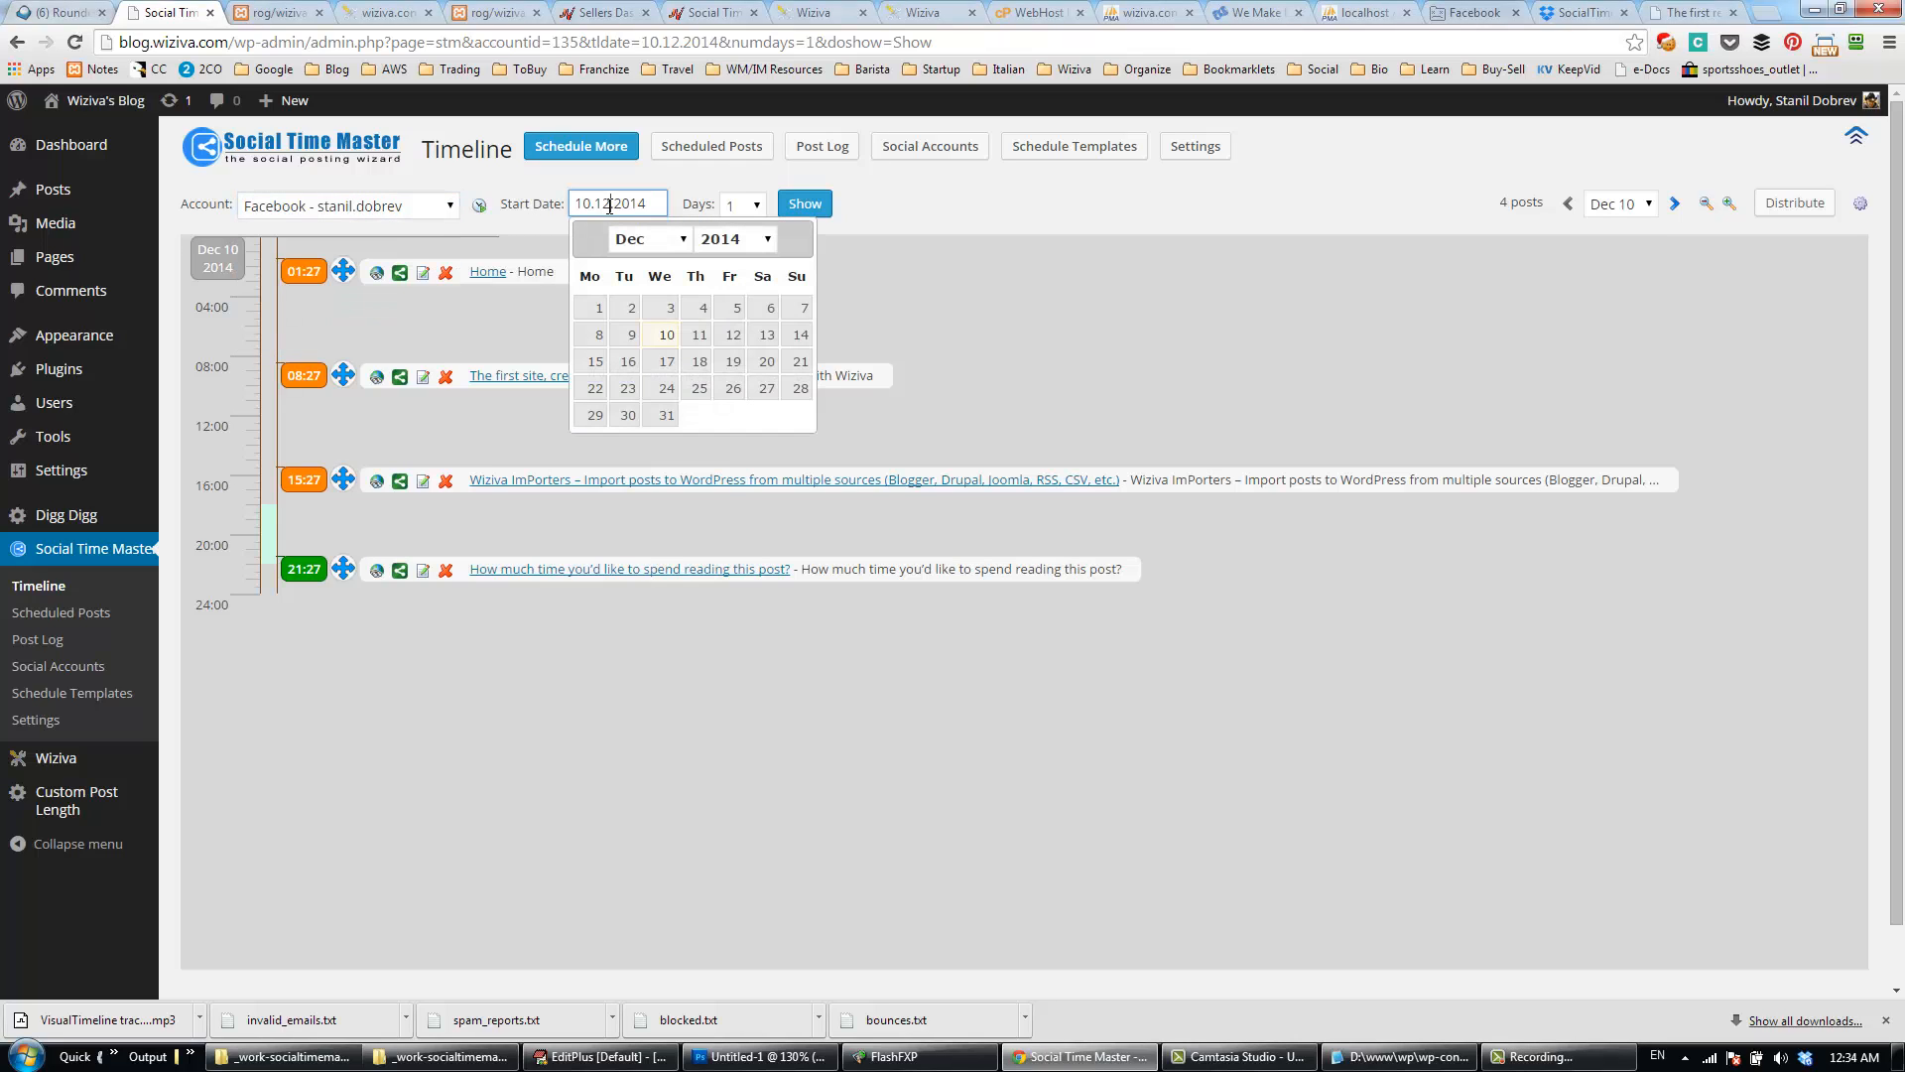
click(663, 337)
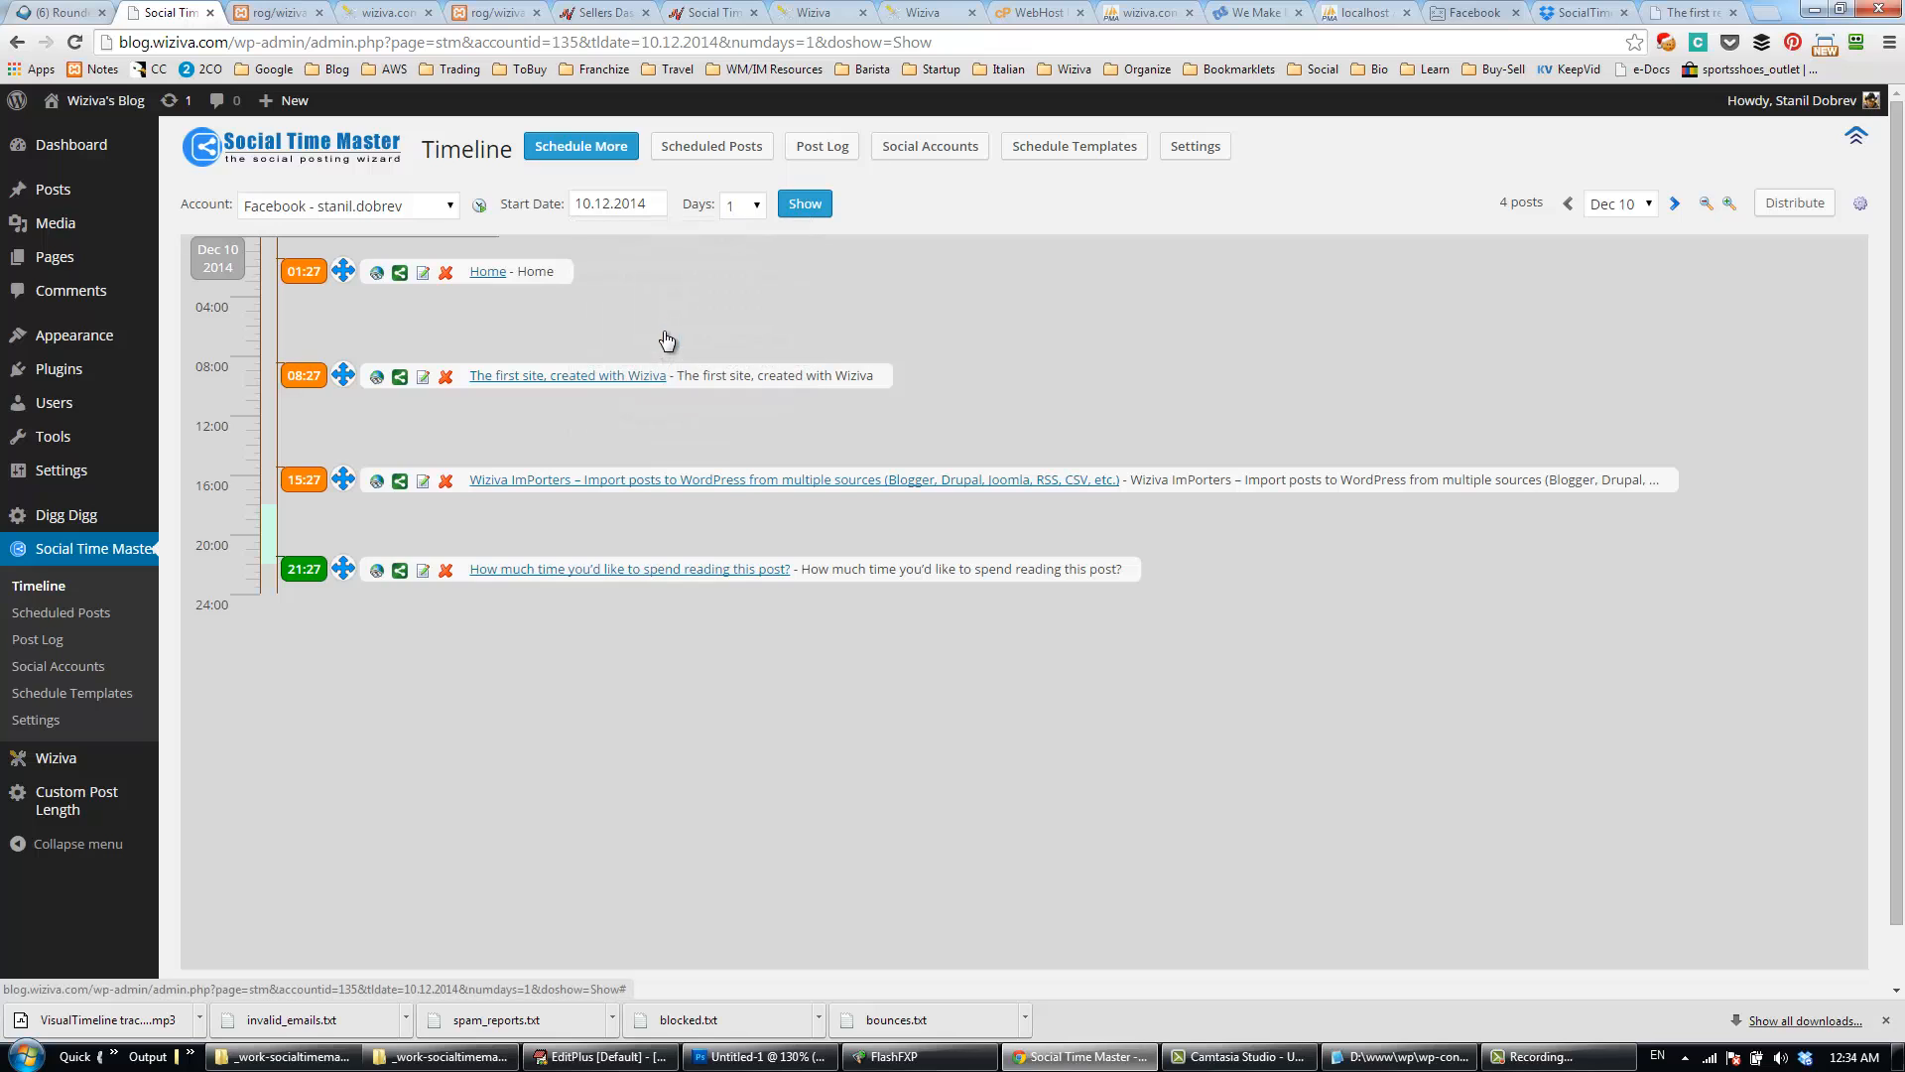
click(740, 210)
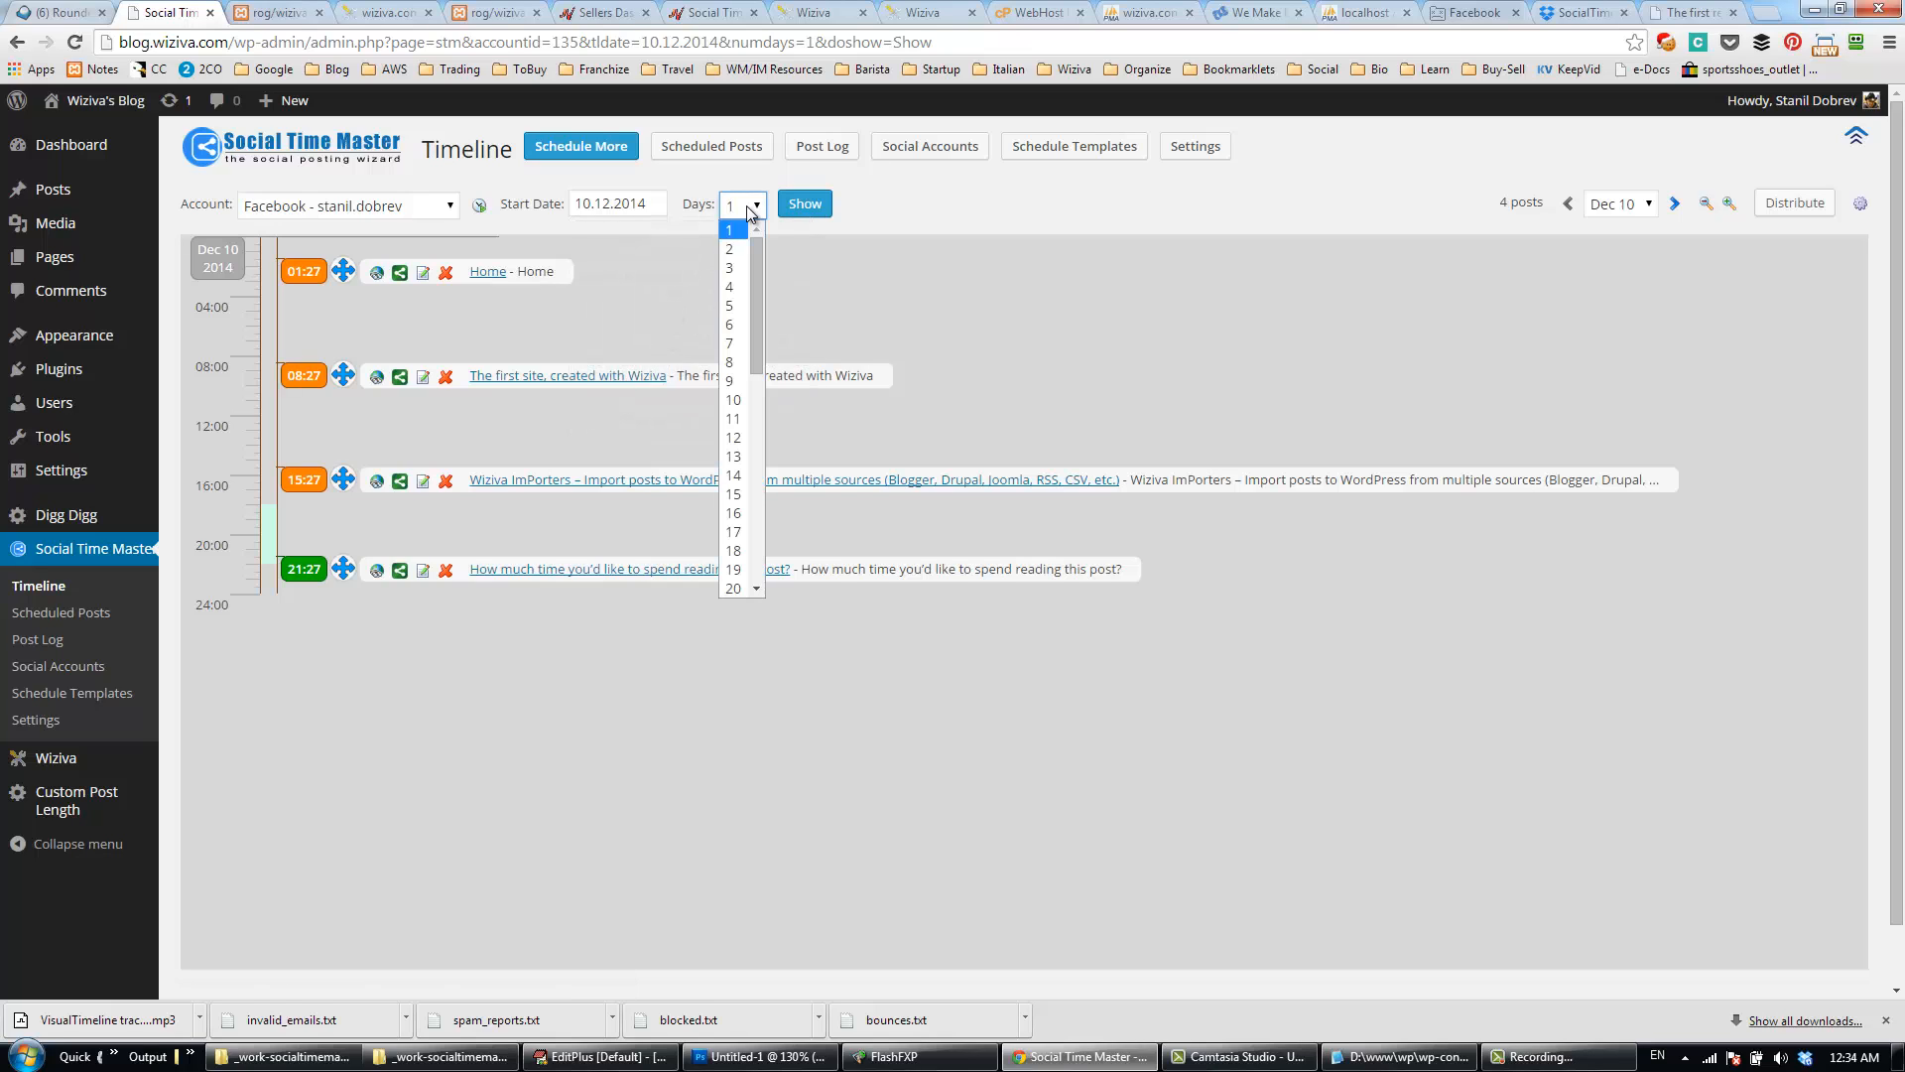
click(730, 269)
click(798, 205)
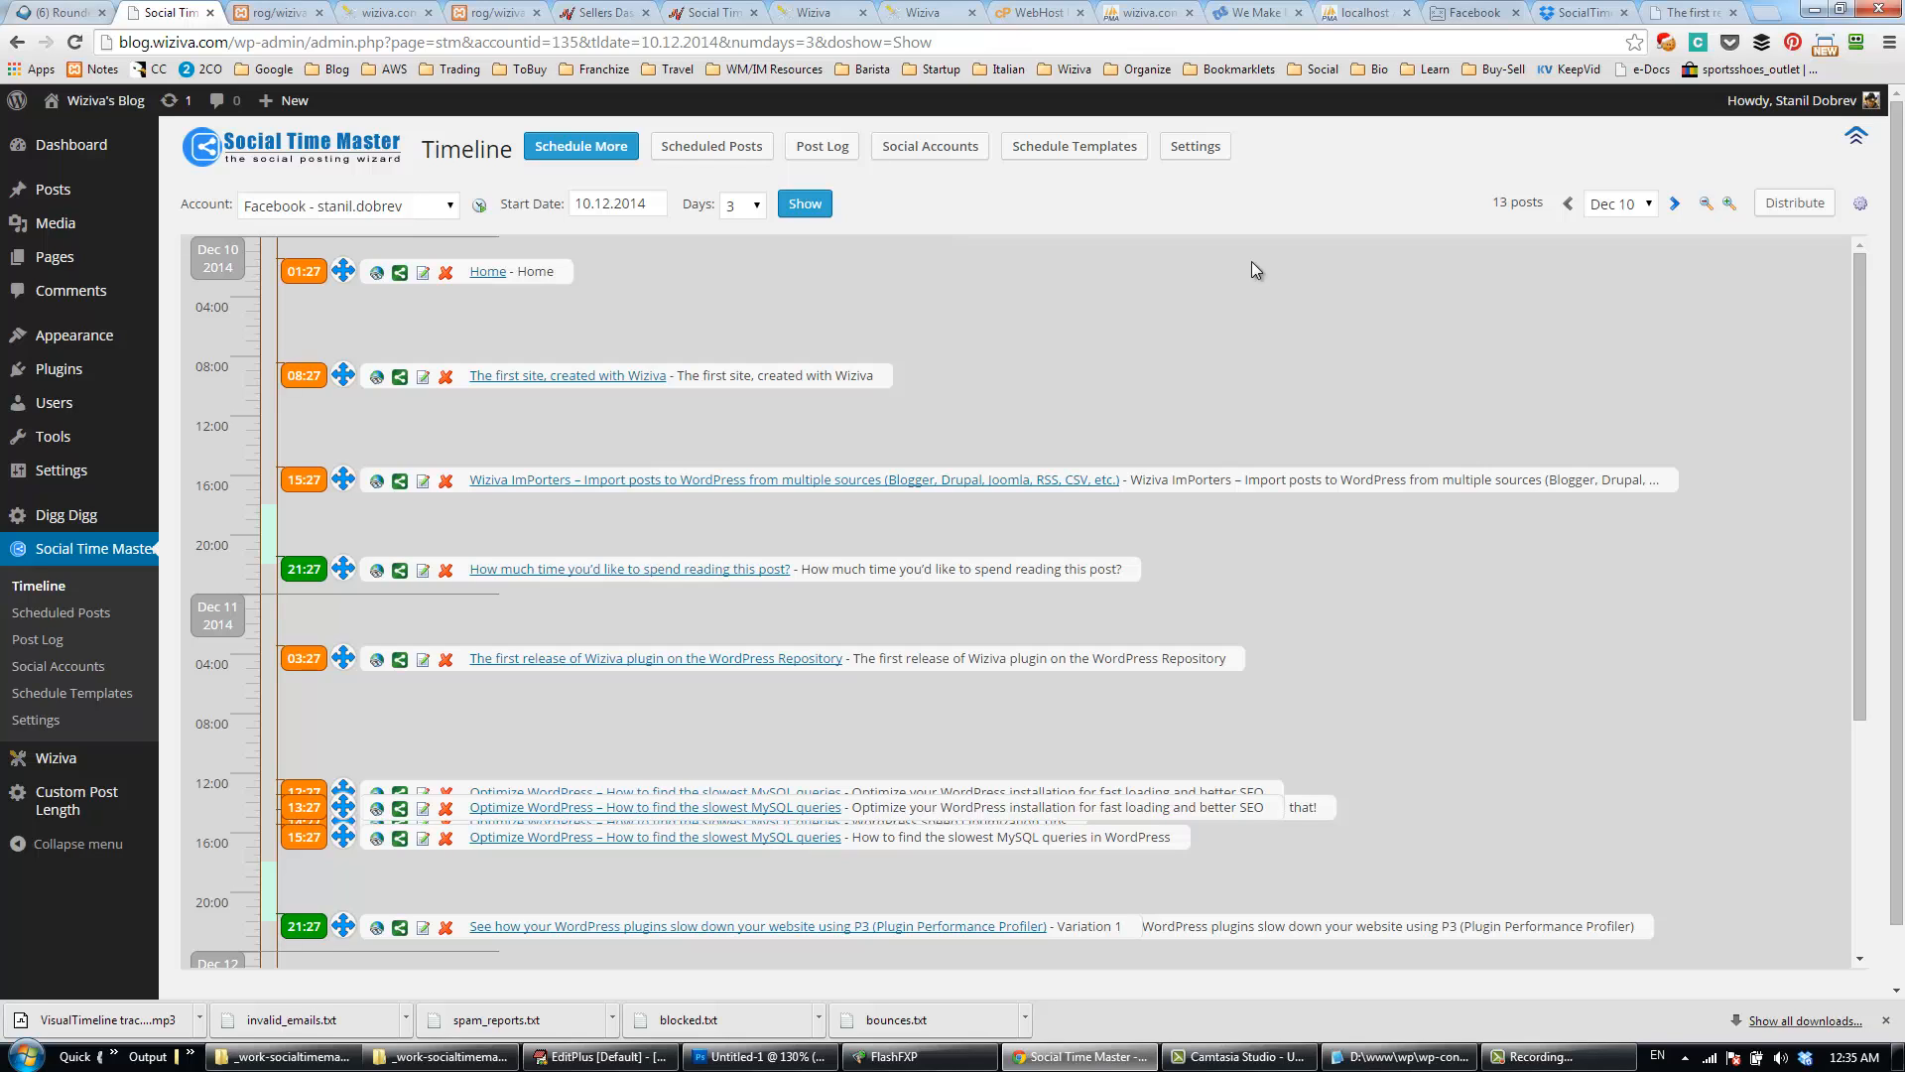
Step: Examine the scheduled posts on the enlarged timeline day by day from Dec 10 to Dec 12, ending on Dec 11
click(1727, 205)
click(1727, 206)
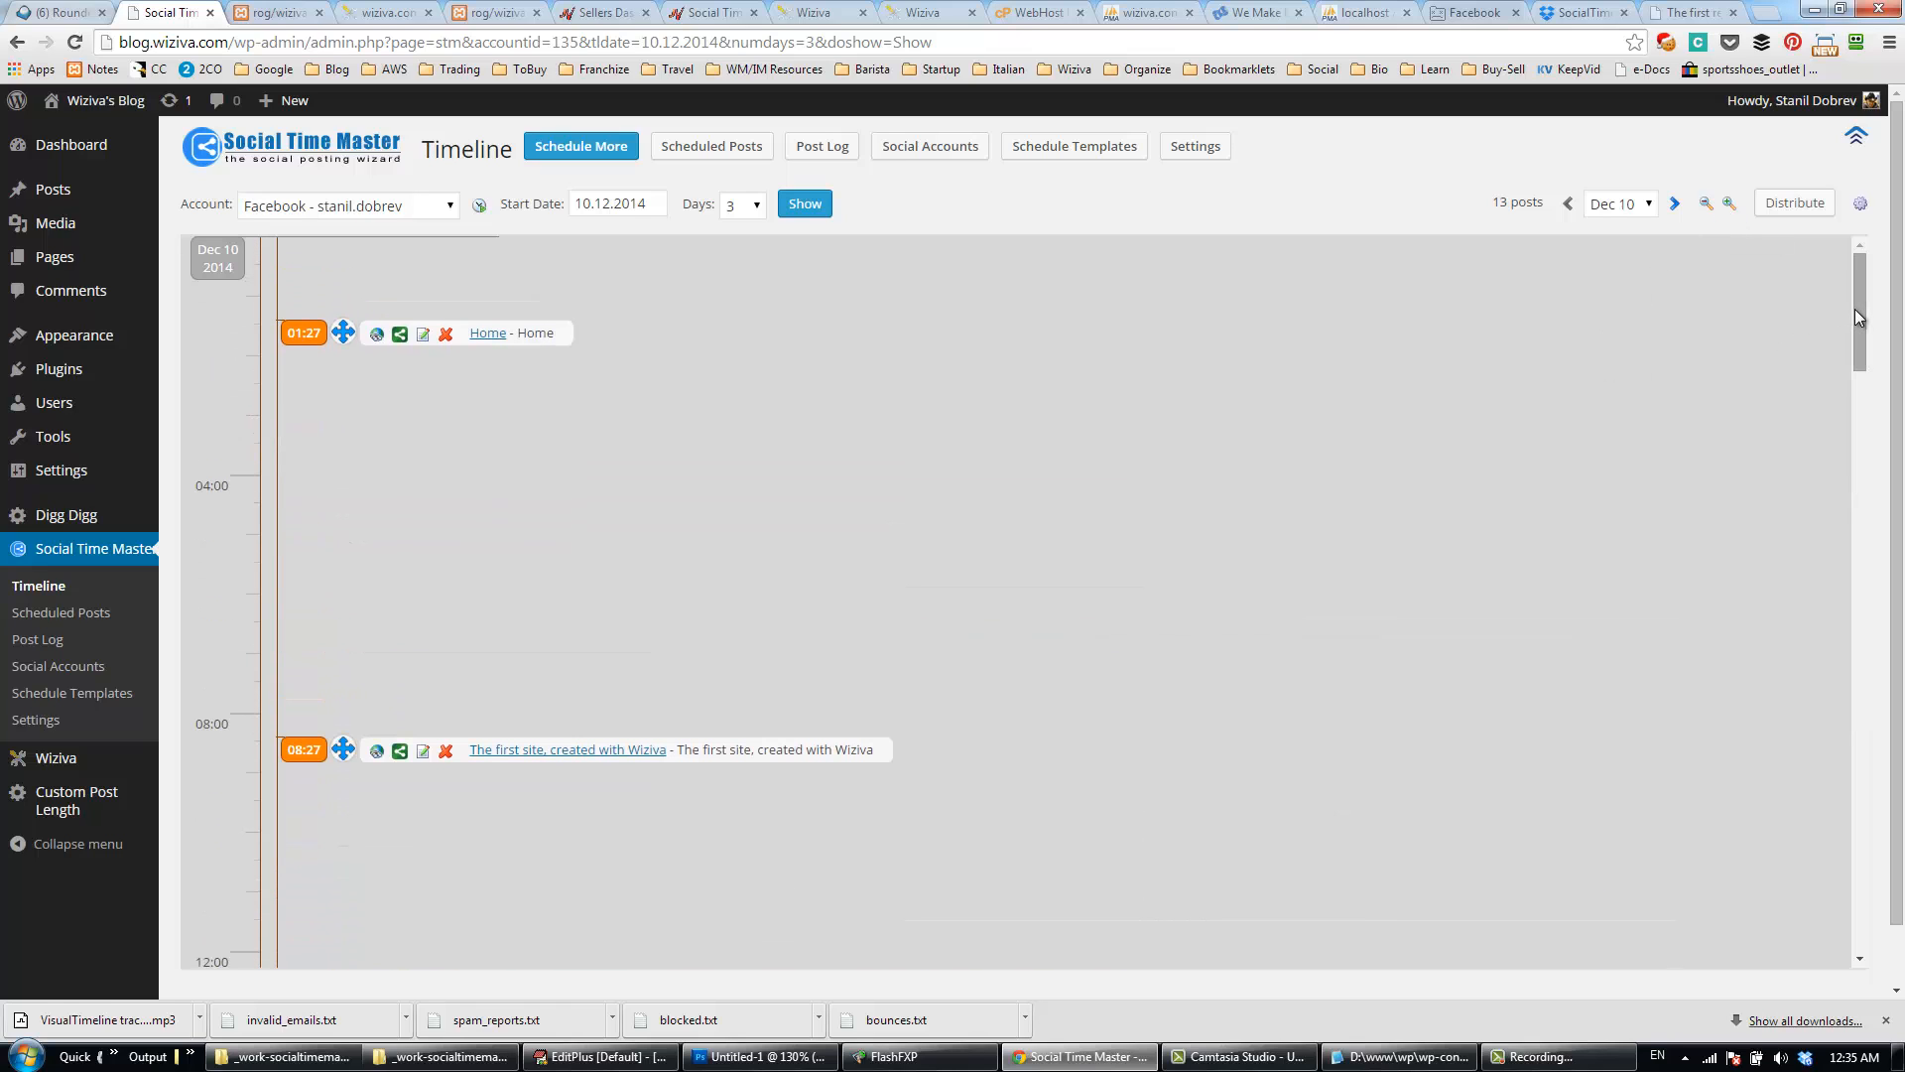
drag(1856, 312, 1882, 715)
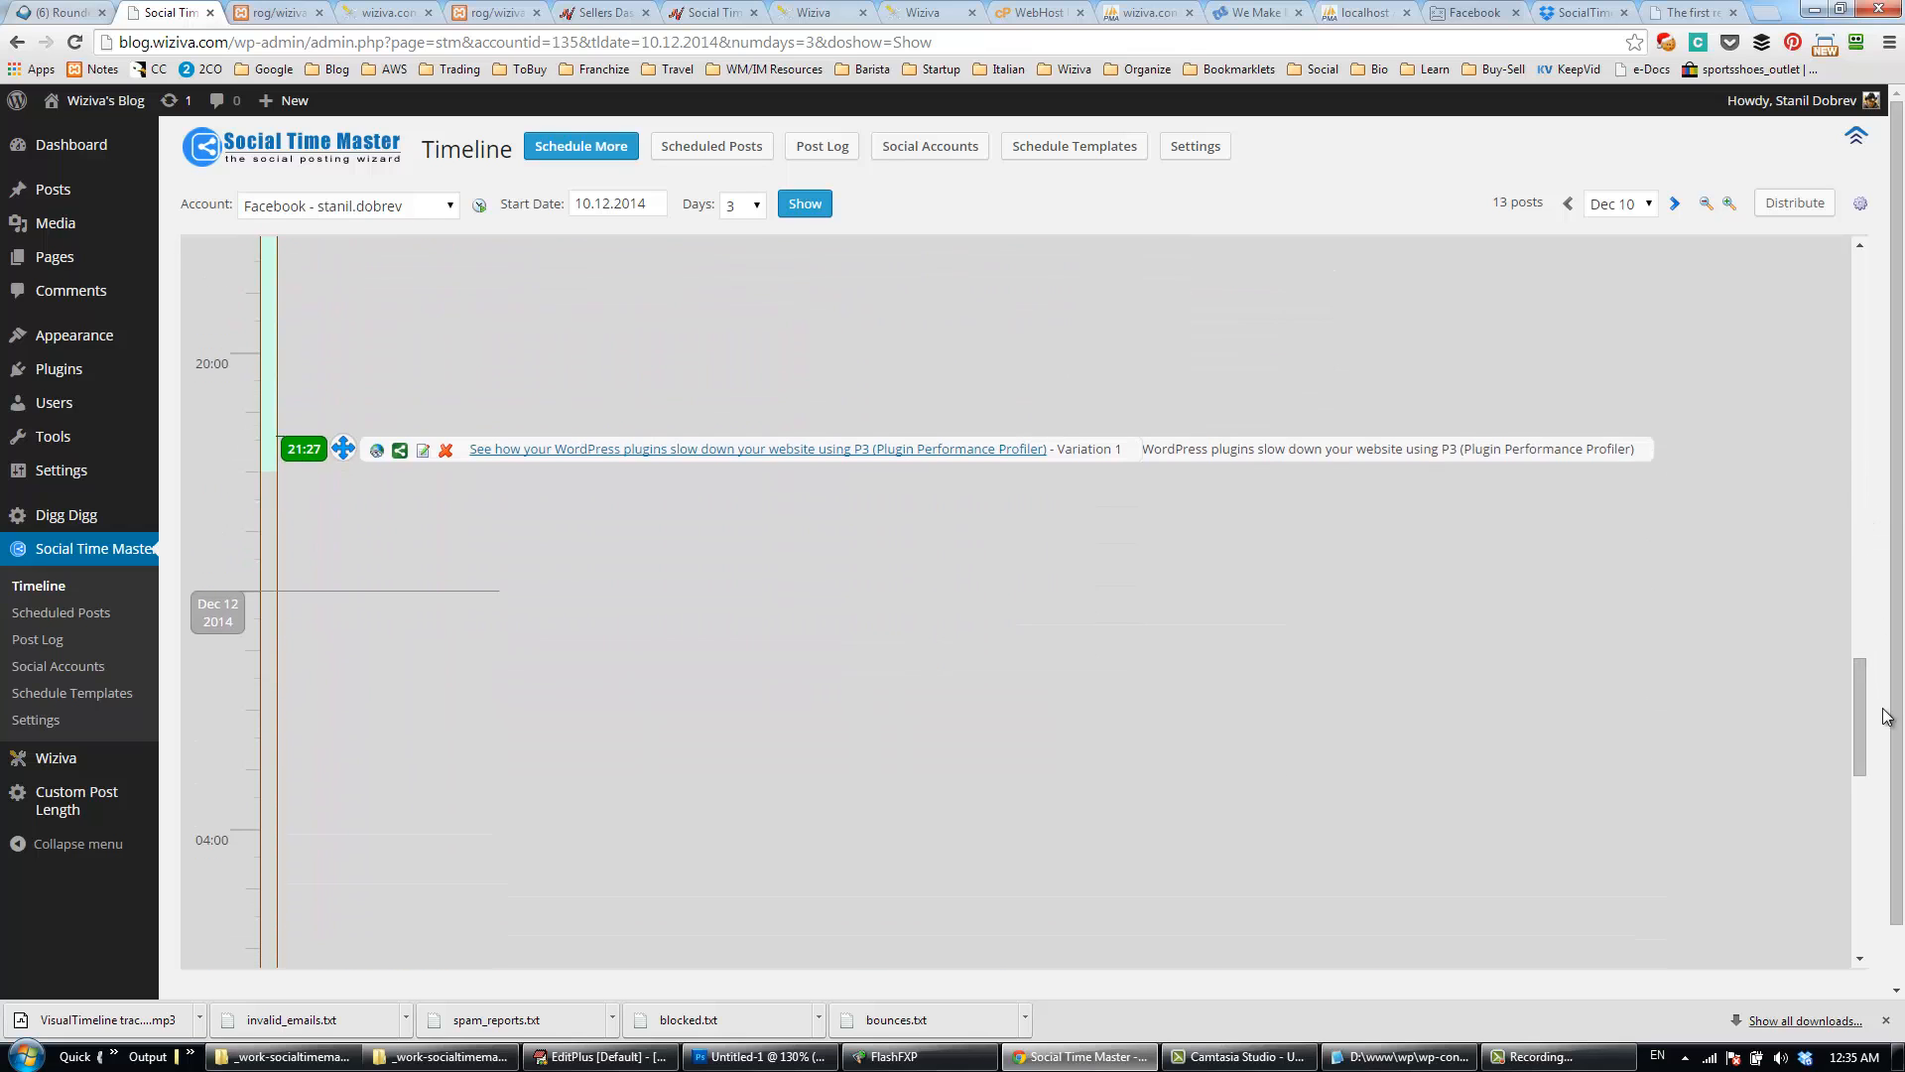
click(1675, 204)
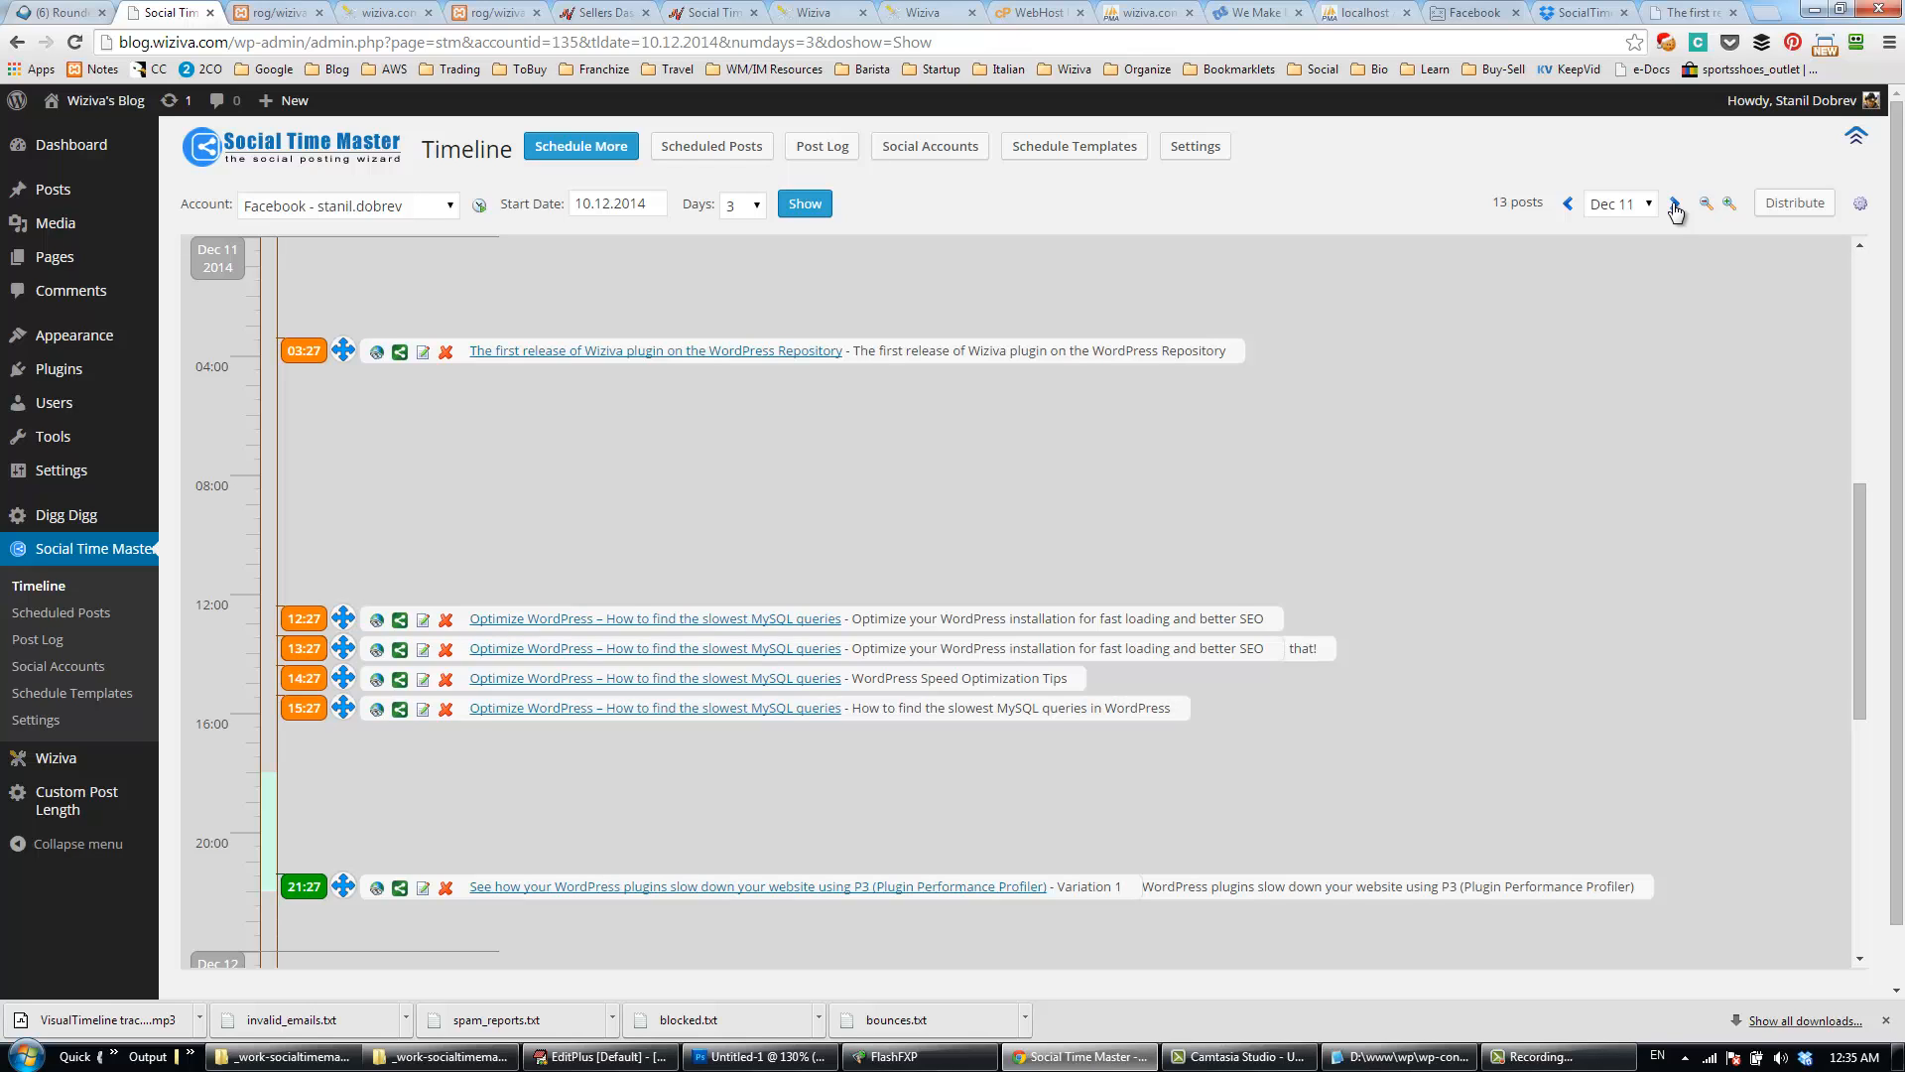
click(1675, 205)
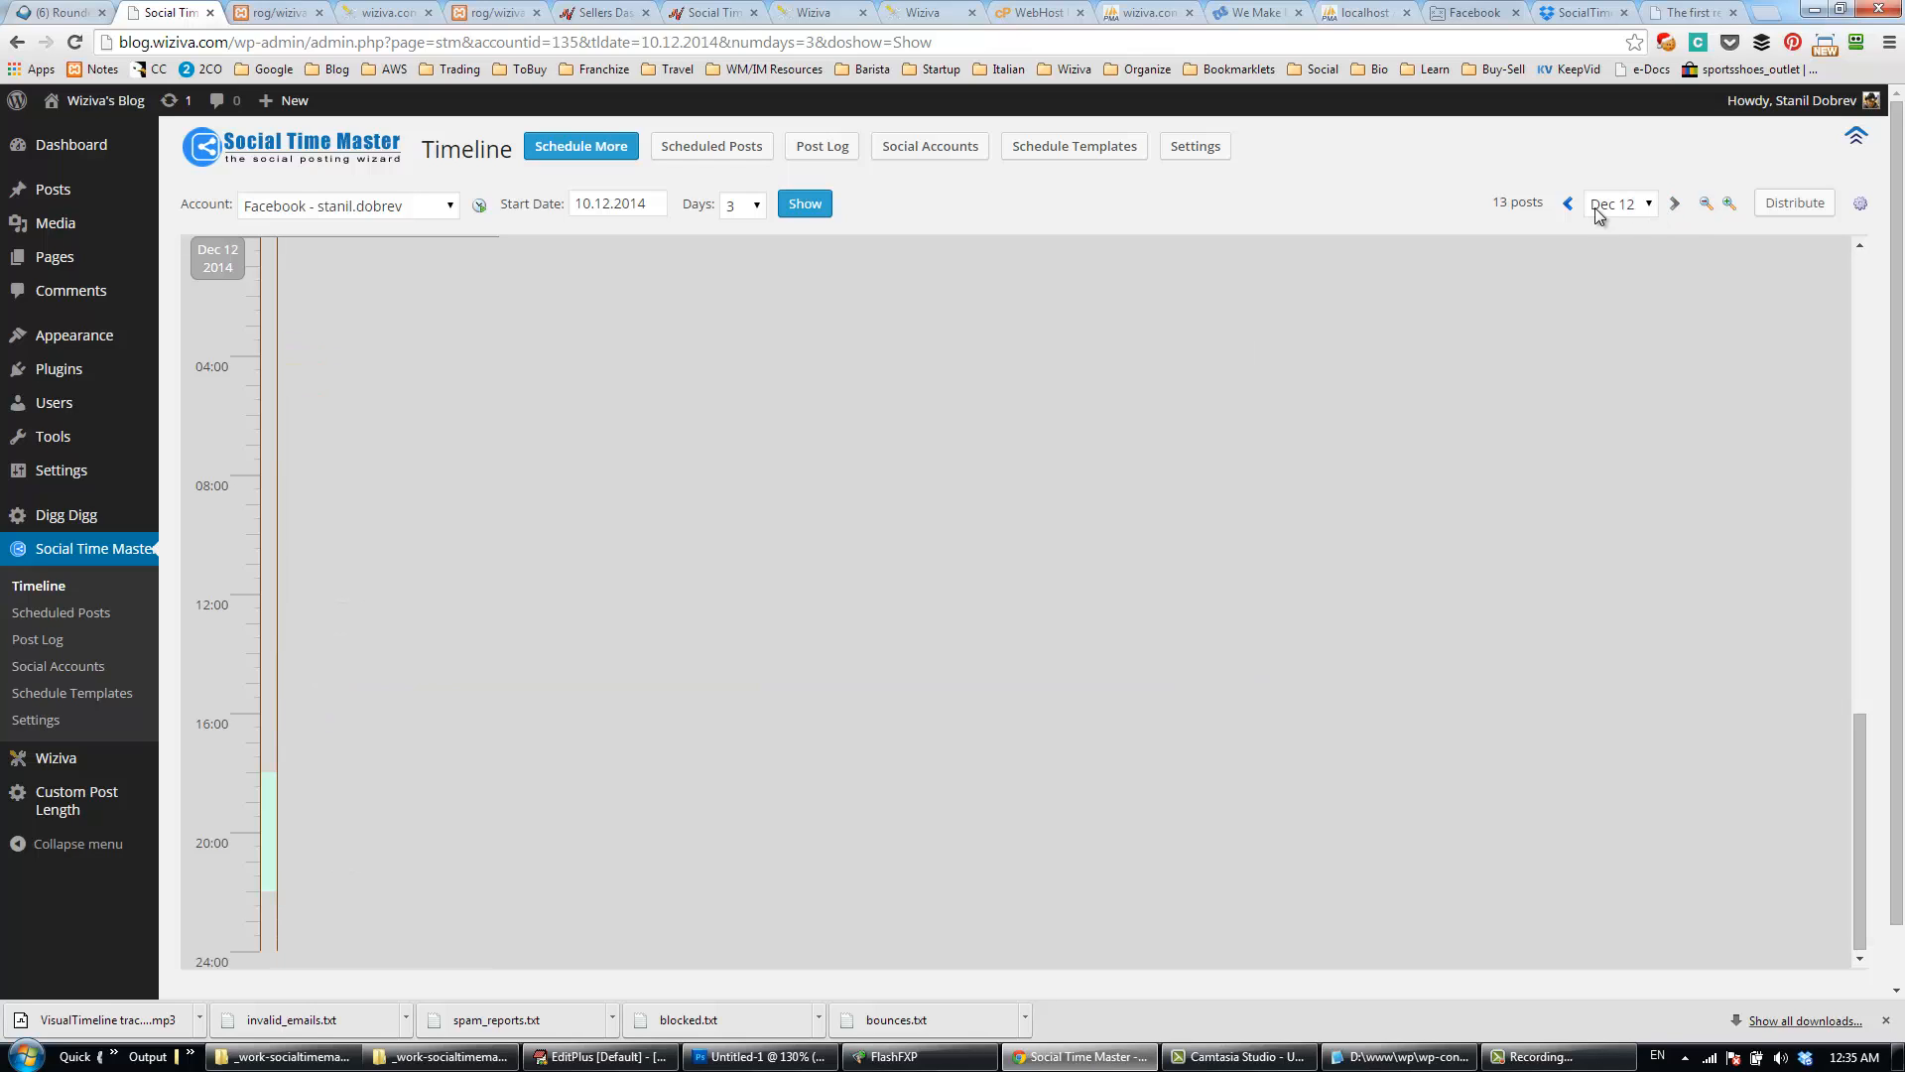
click(1568, 205)
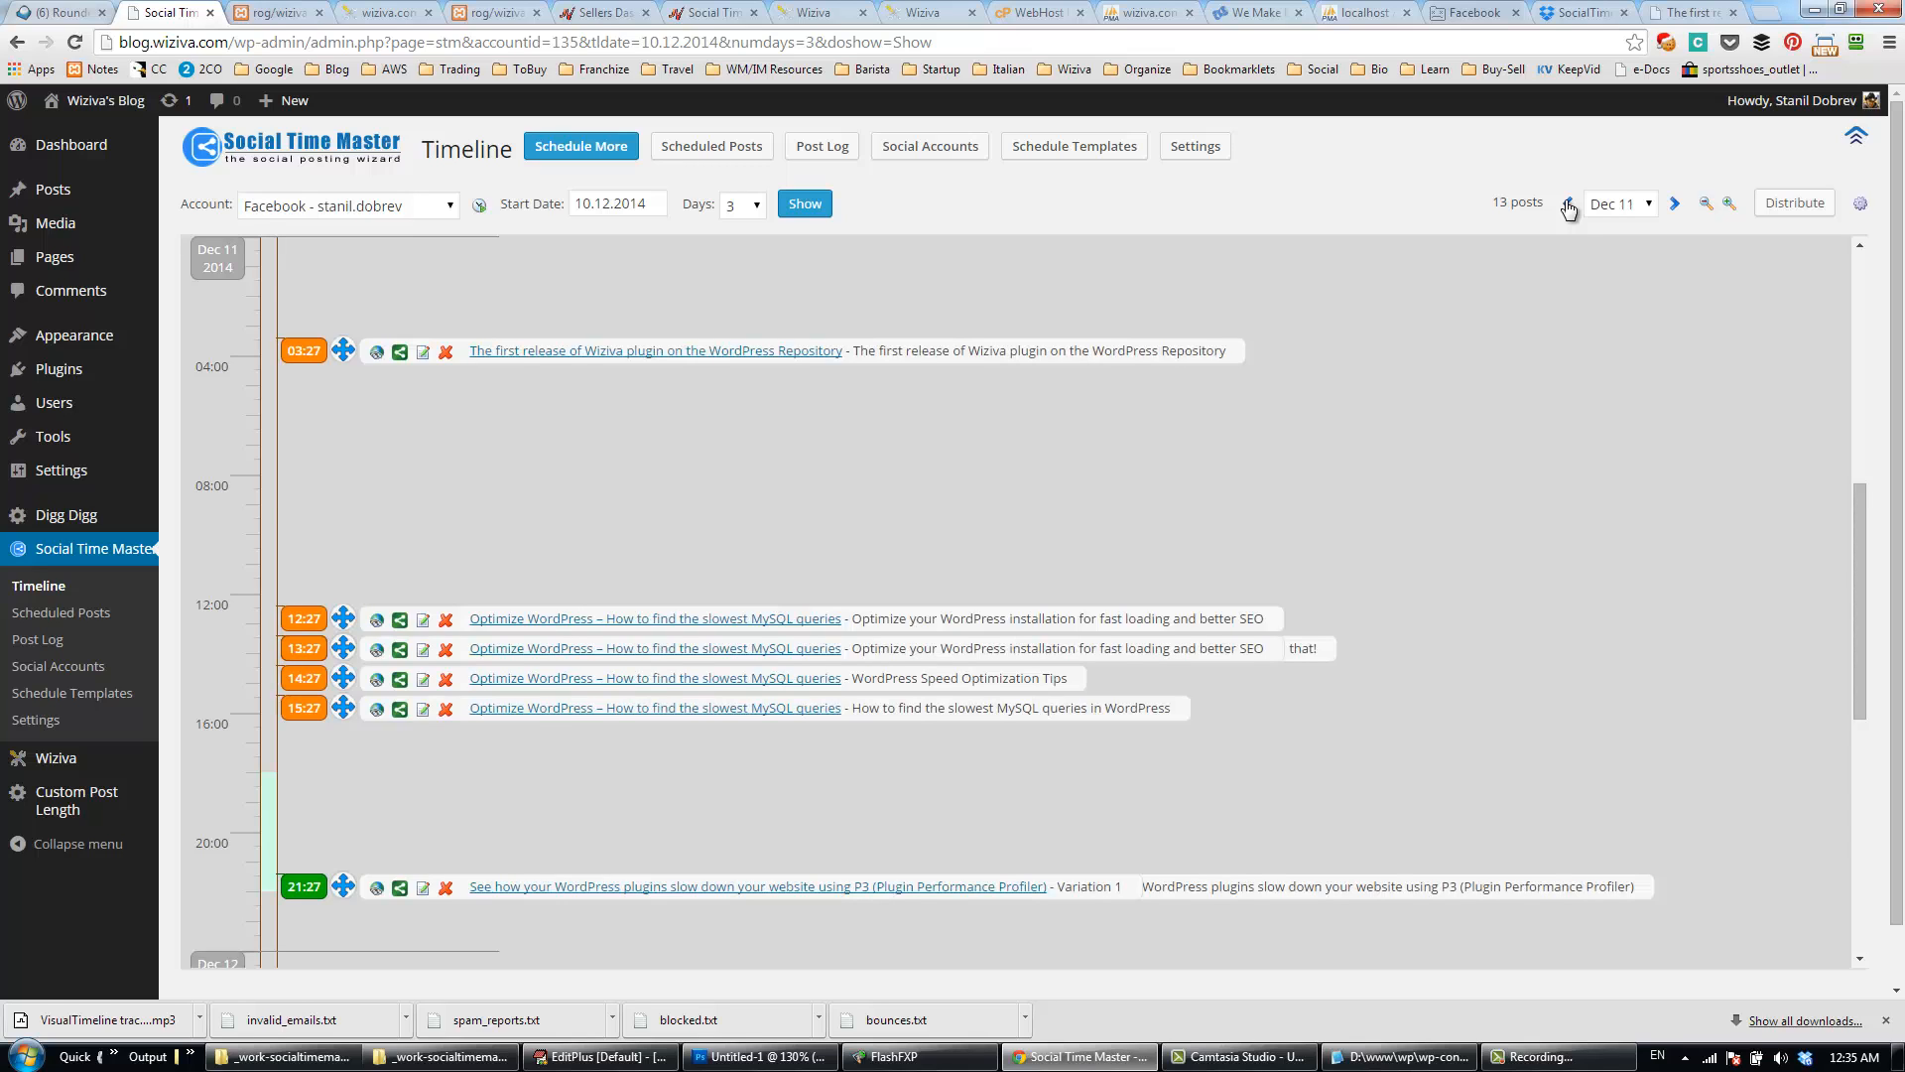
click(1568, 204)
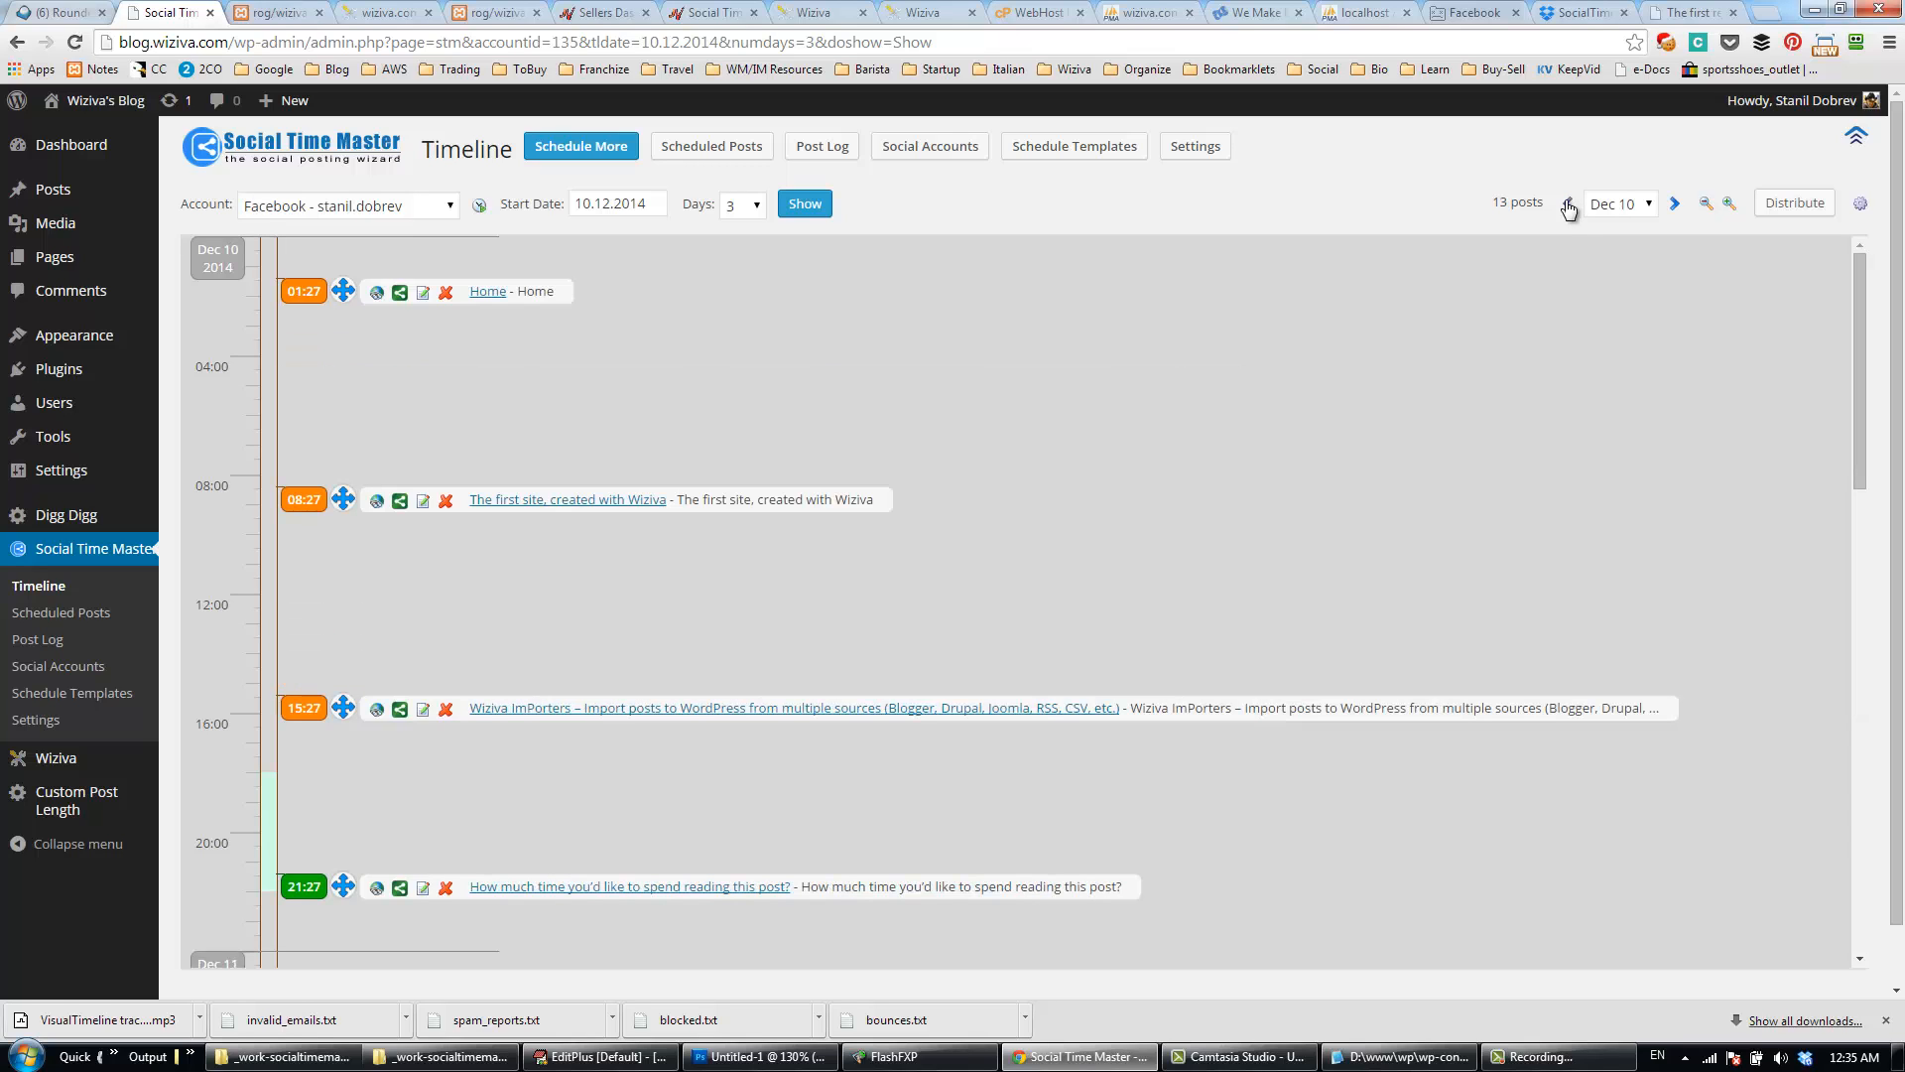
click(1621, 205)
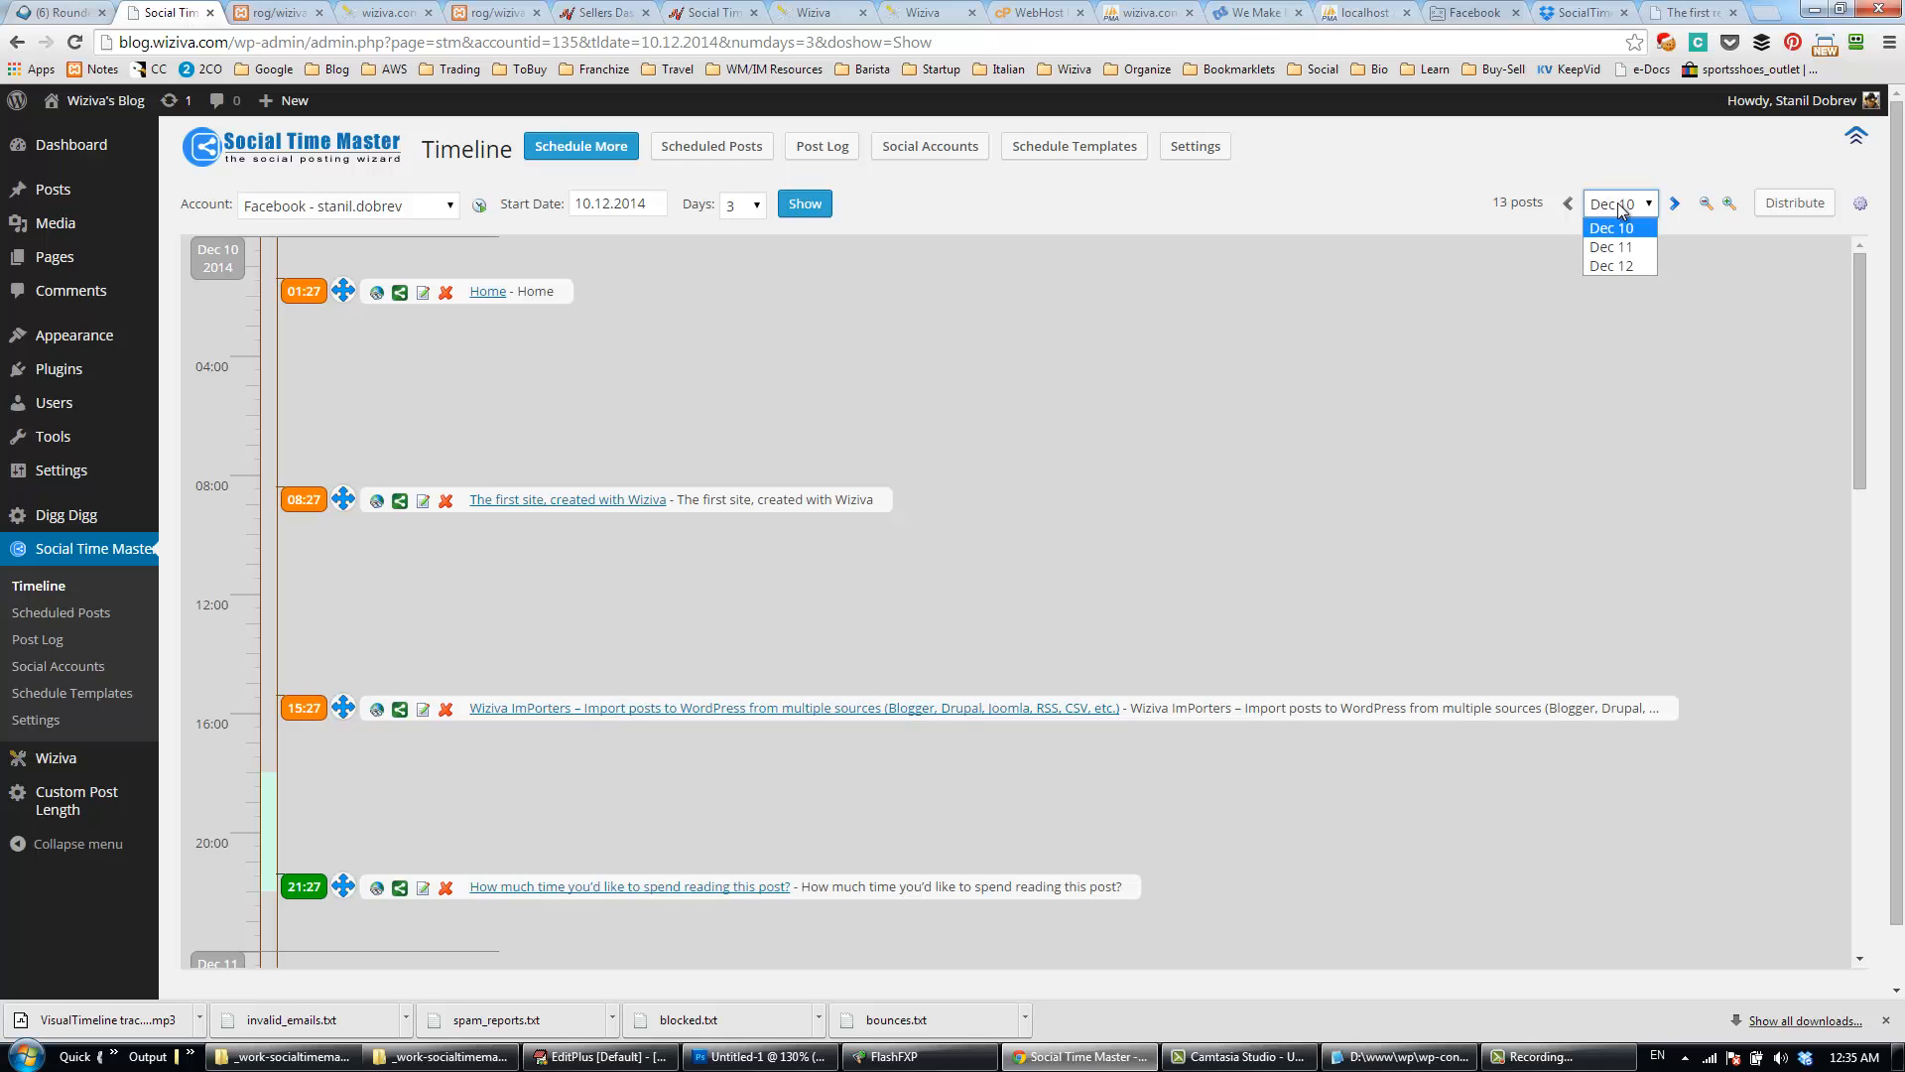
click(1617, 248)
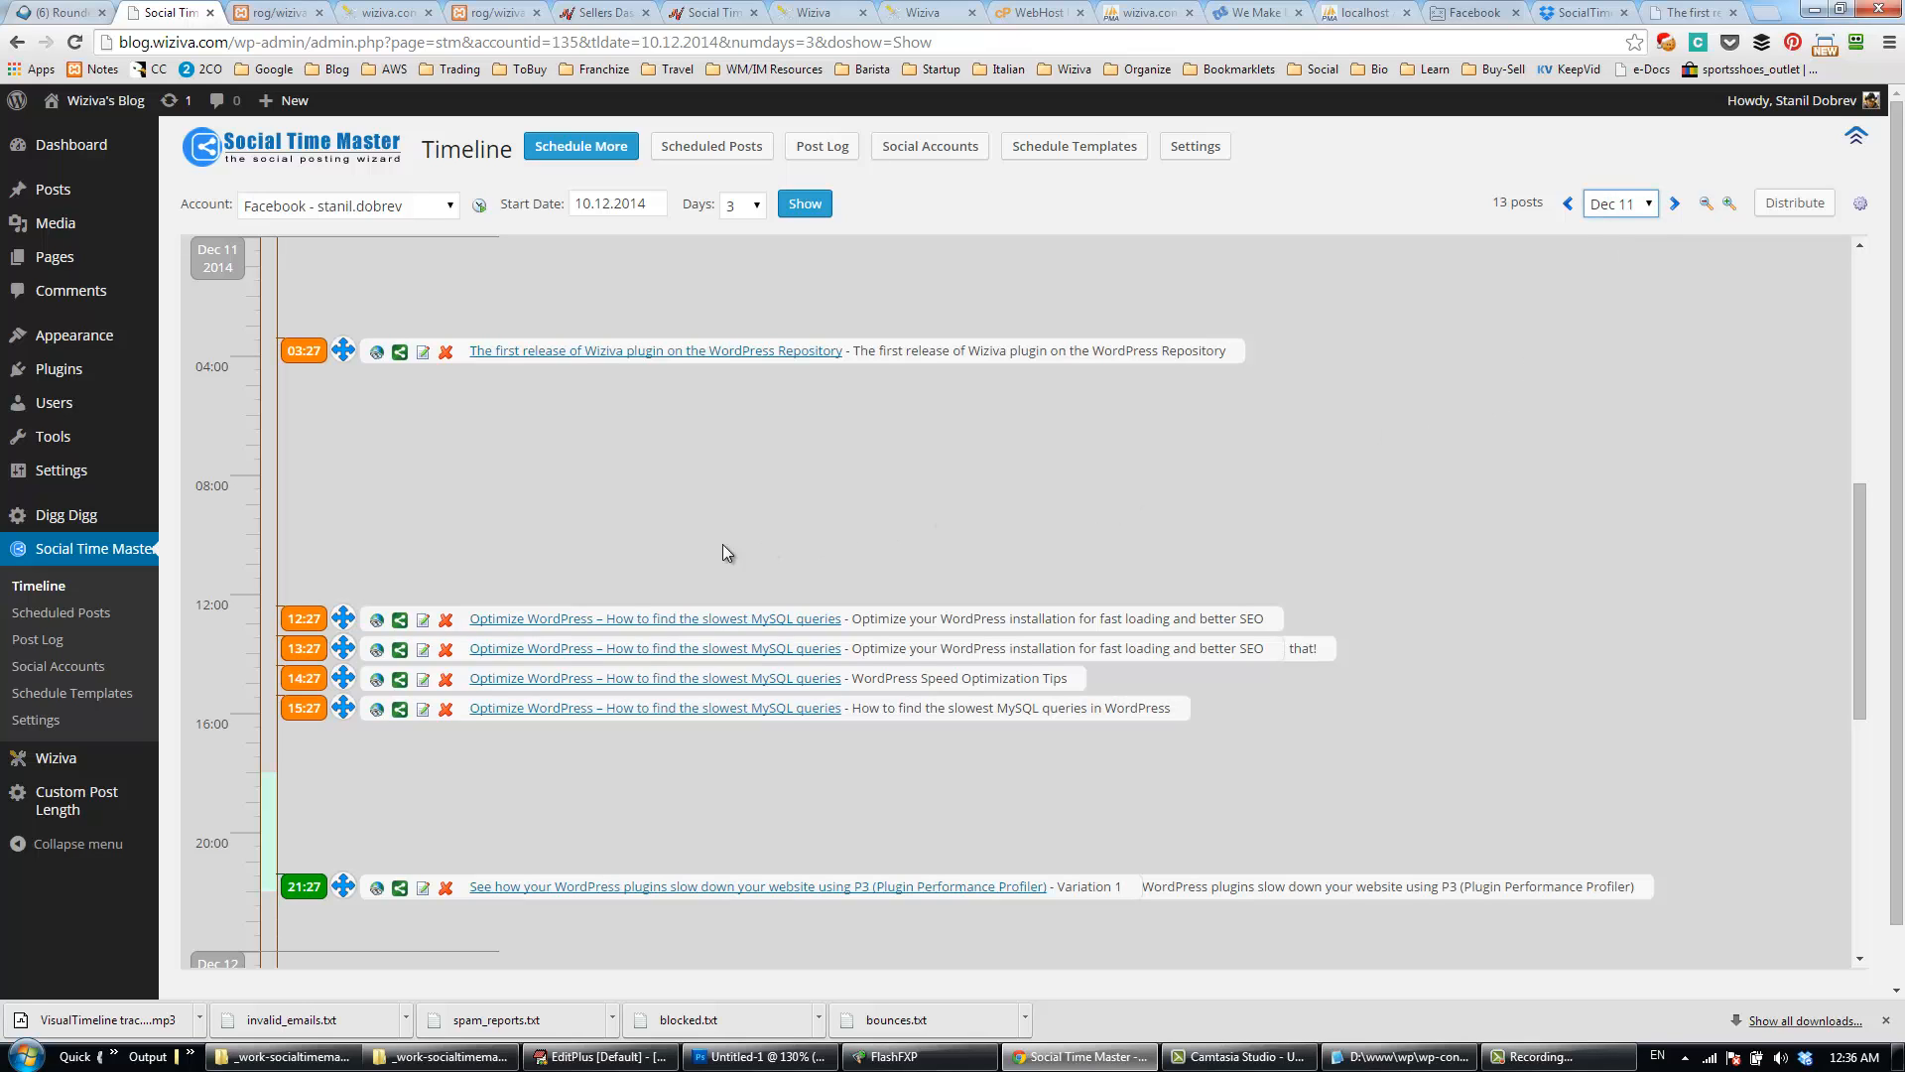
Step: Reschedule the Dec 11 MySQL queries posts: the 12:27 one to 10:44, two 13:27 ones to 06:38 and 12:08, the 14:27 one to 18:04
drag(343, 619, 344, 568)
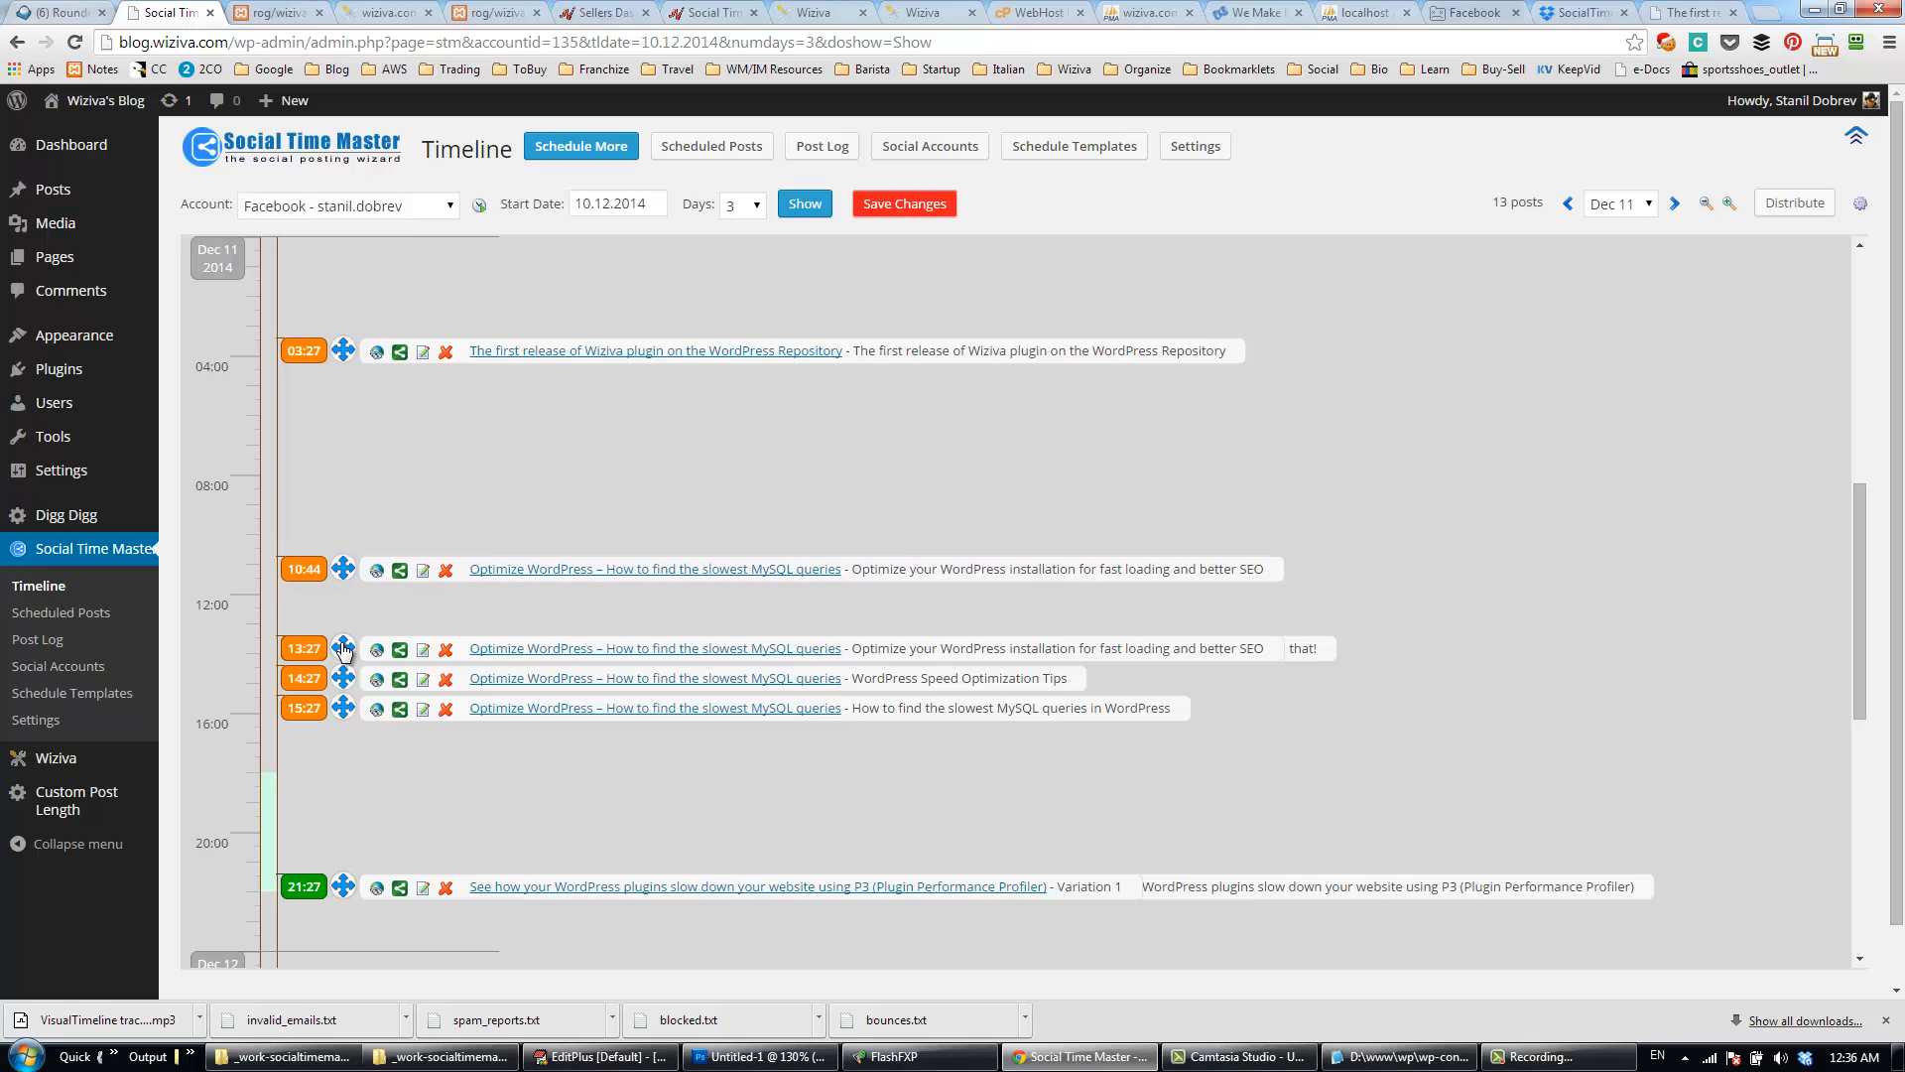
drag(343, 645, 361, 479)
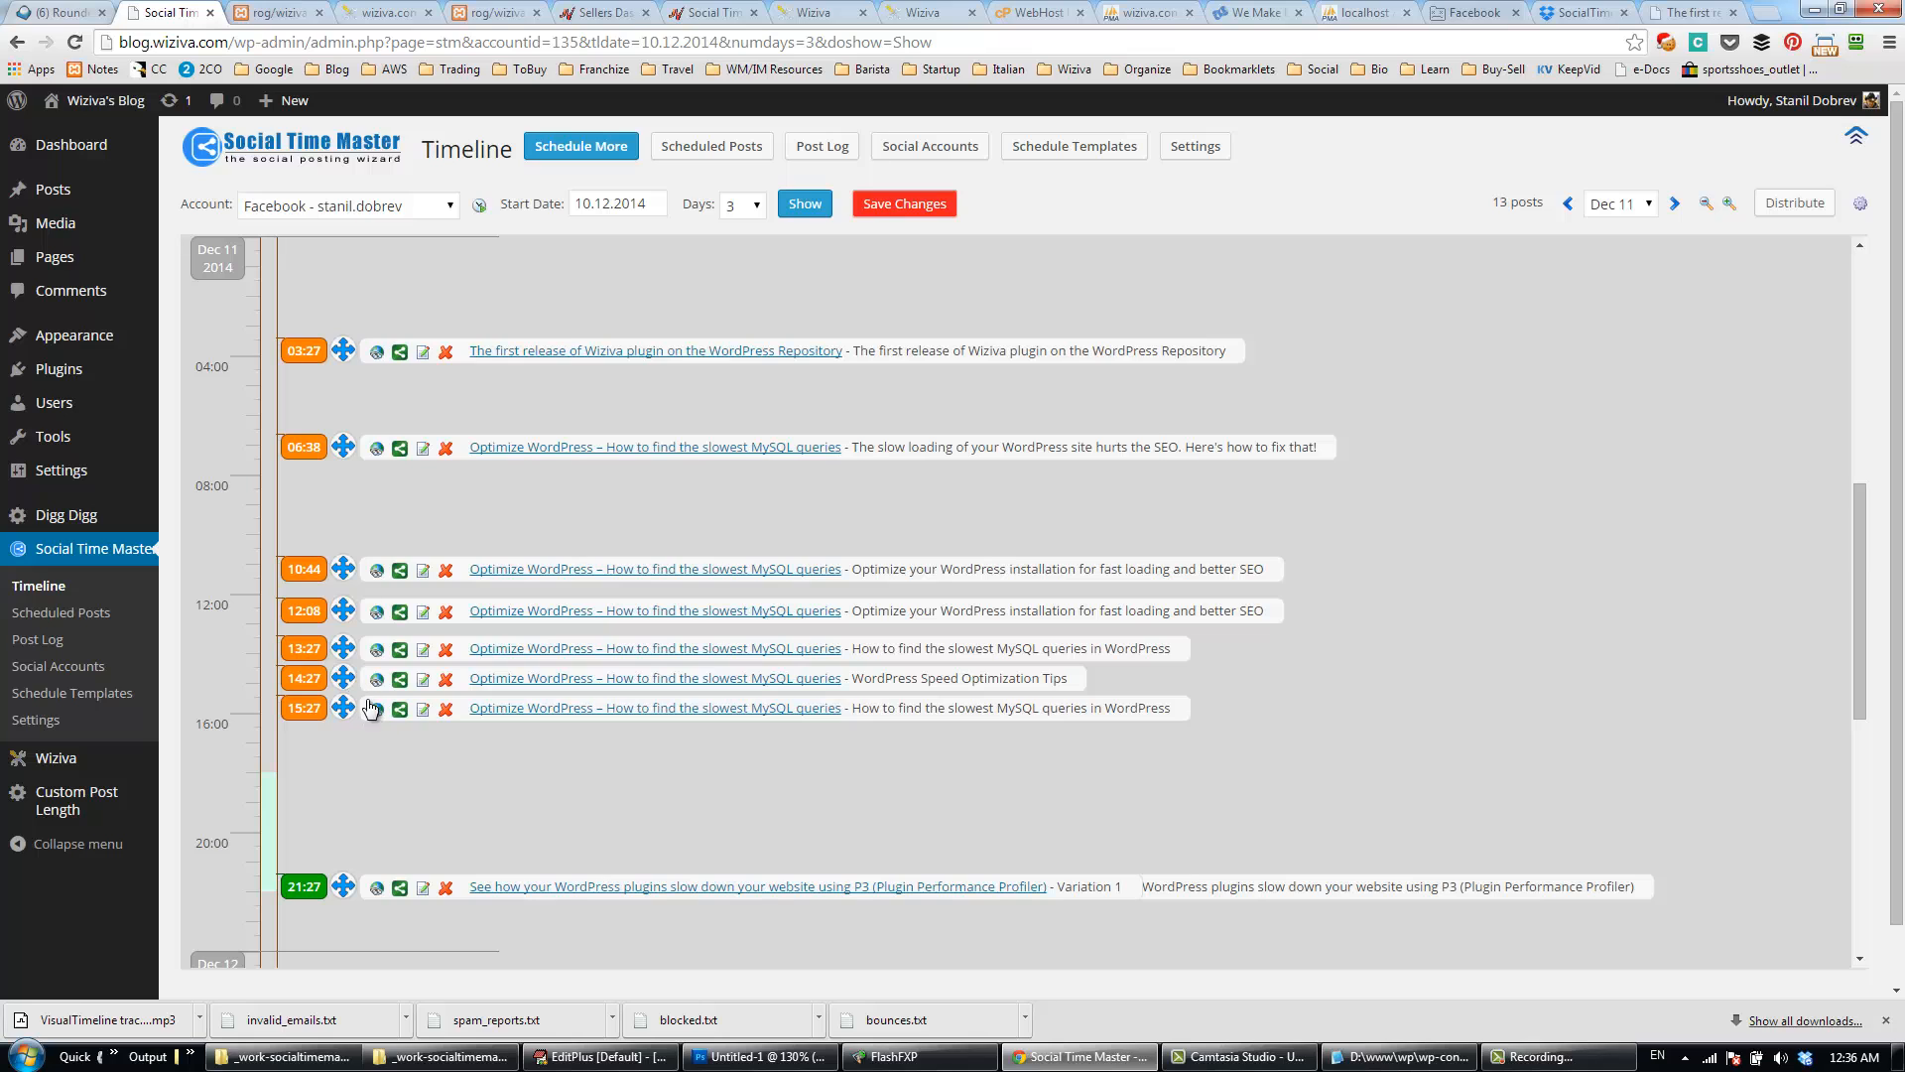
drag(342, 678, 353, 789)
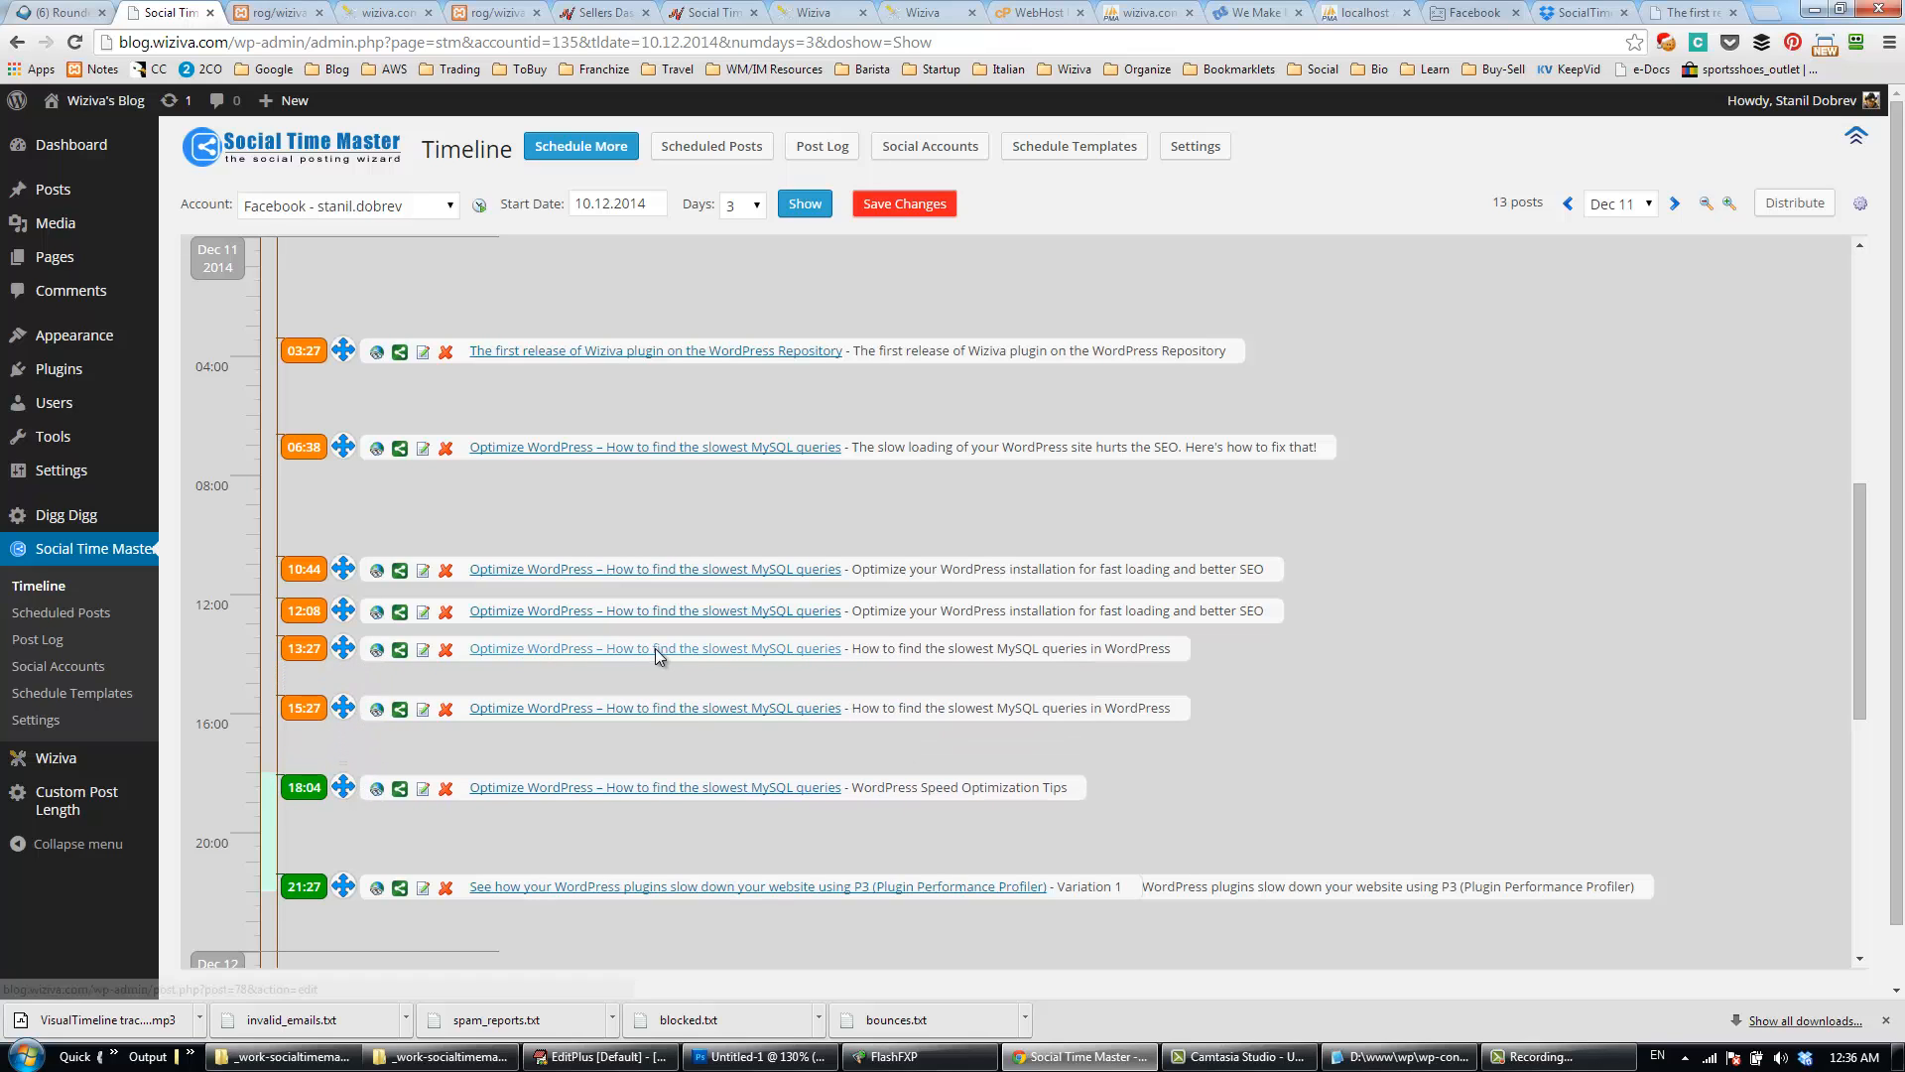
Step: Move two Dec 11 posts to Dec 12: the P3 profiler Variation 1 to 03:36 and WordPress Speed Optimization Tips to 10:36
click(1705, 205)
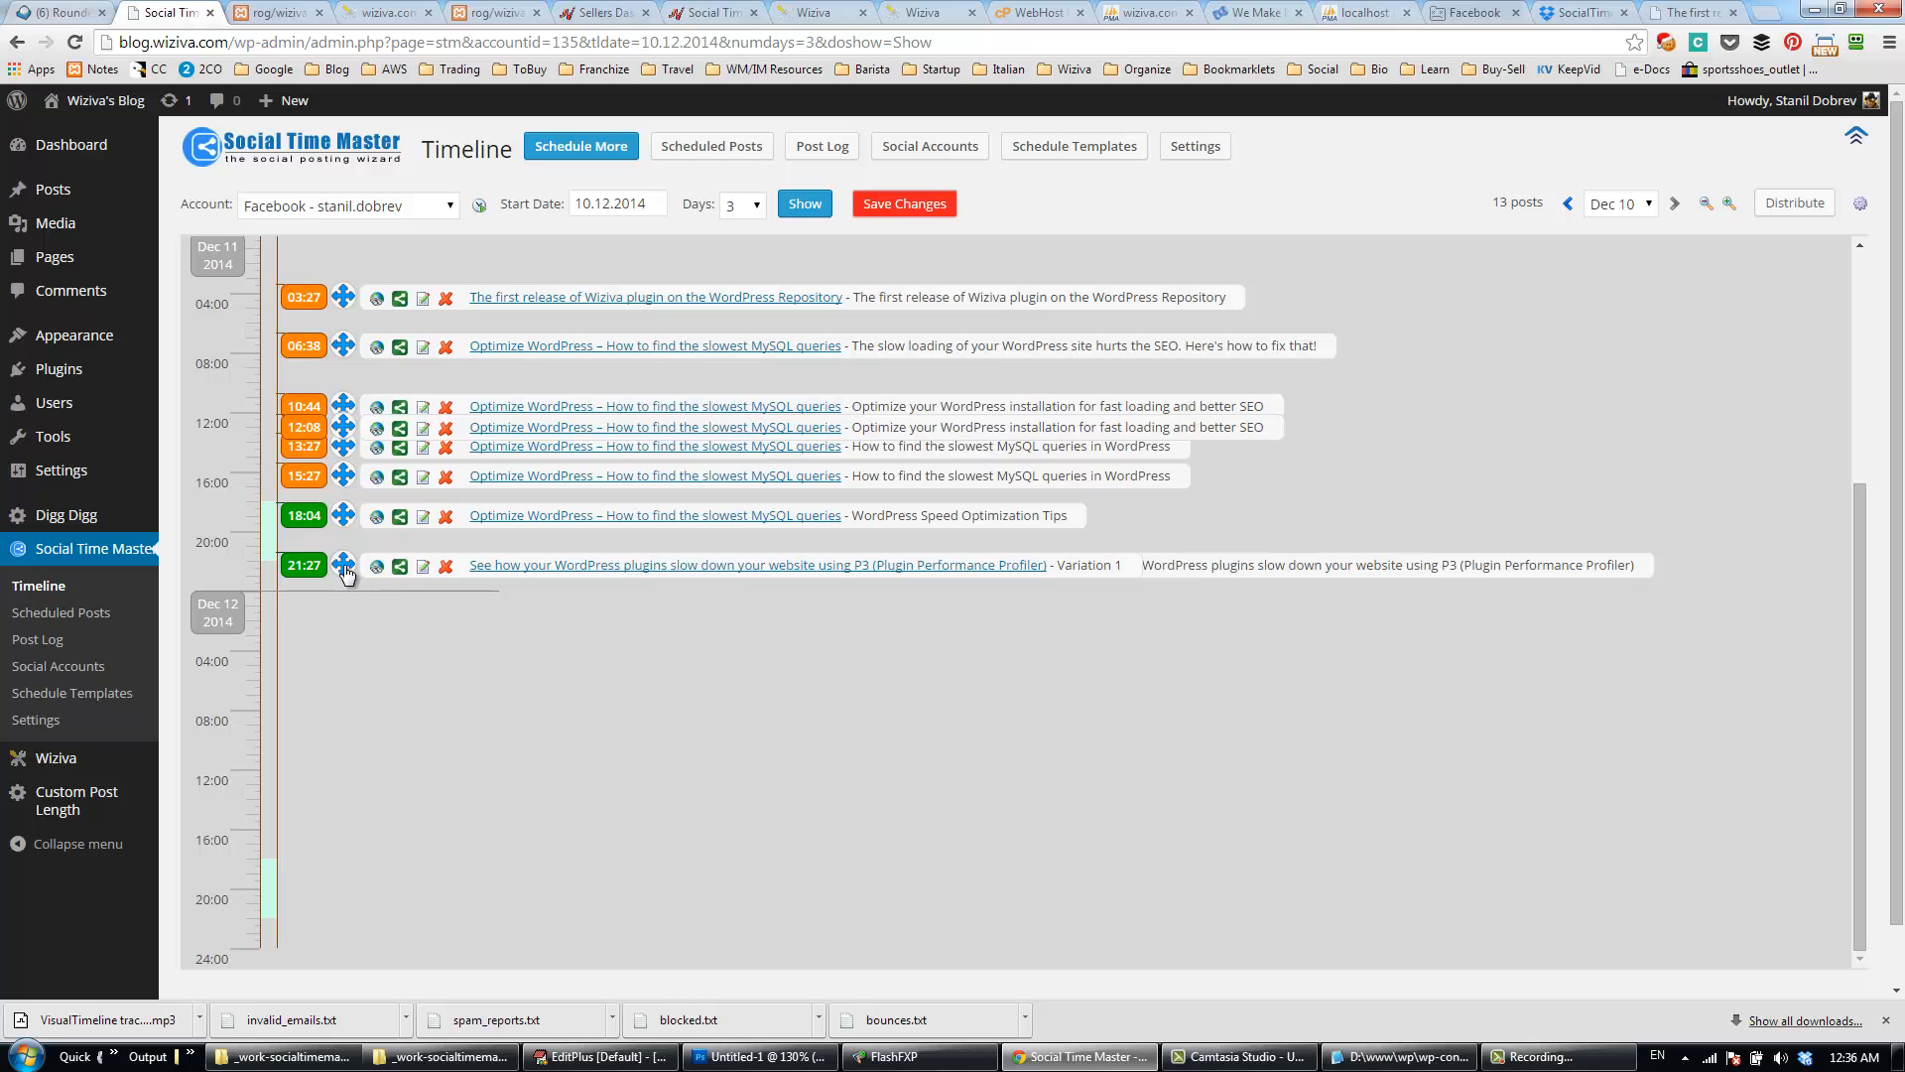
drag(343, 571, 340, 665)
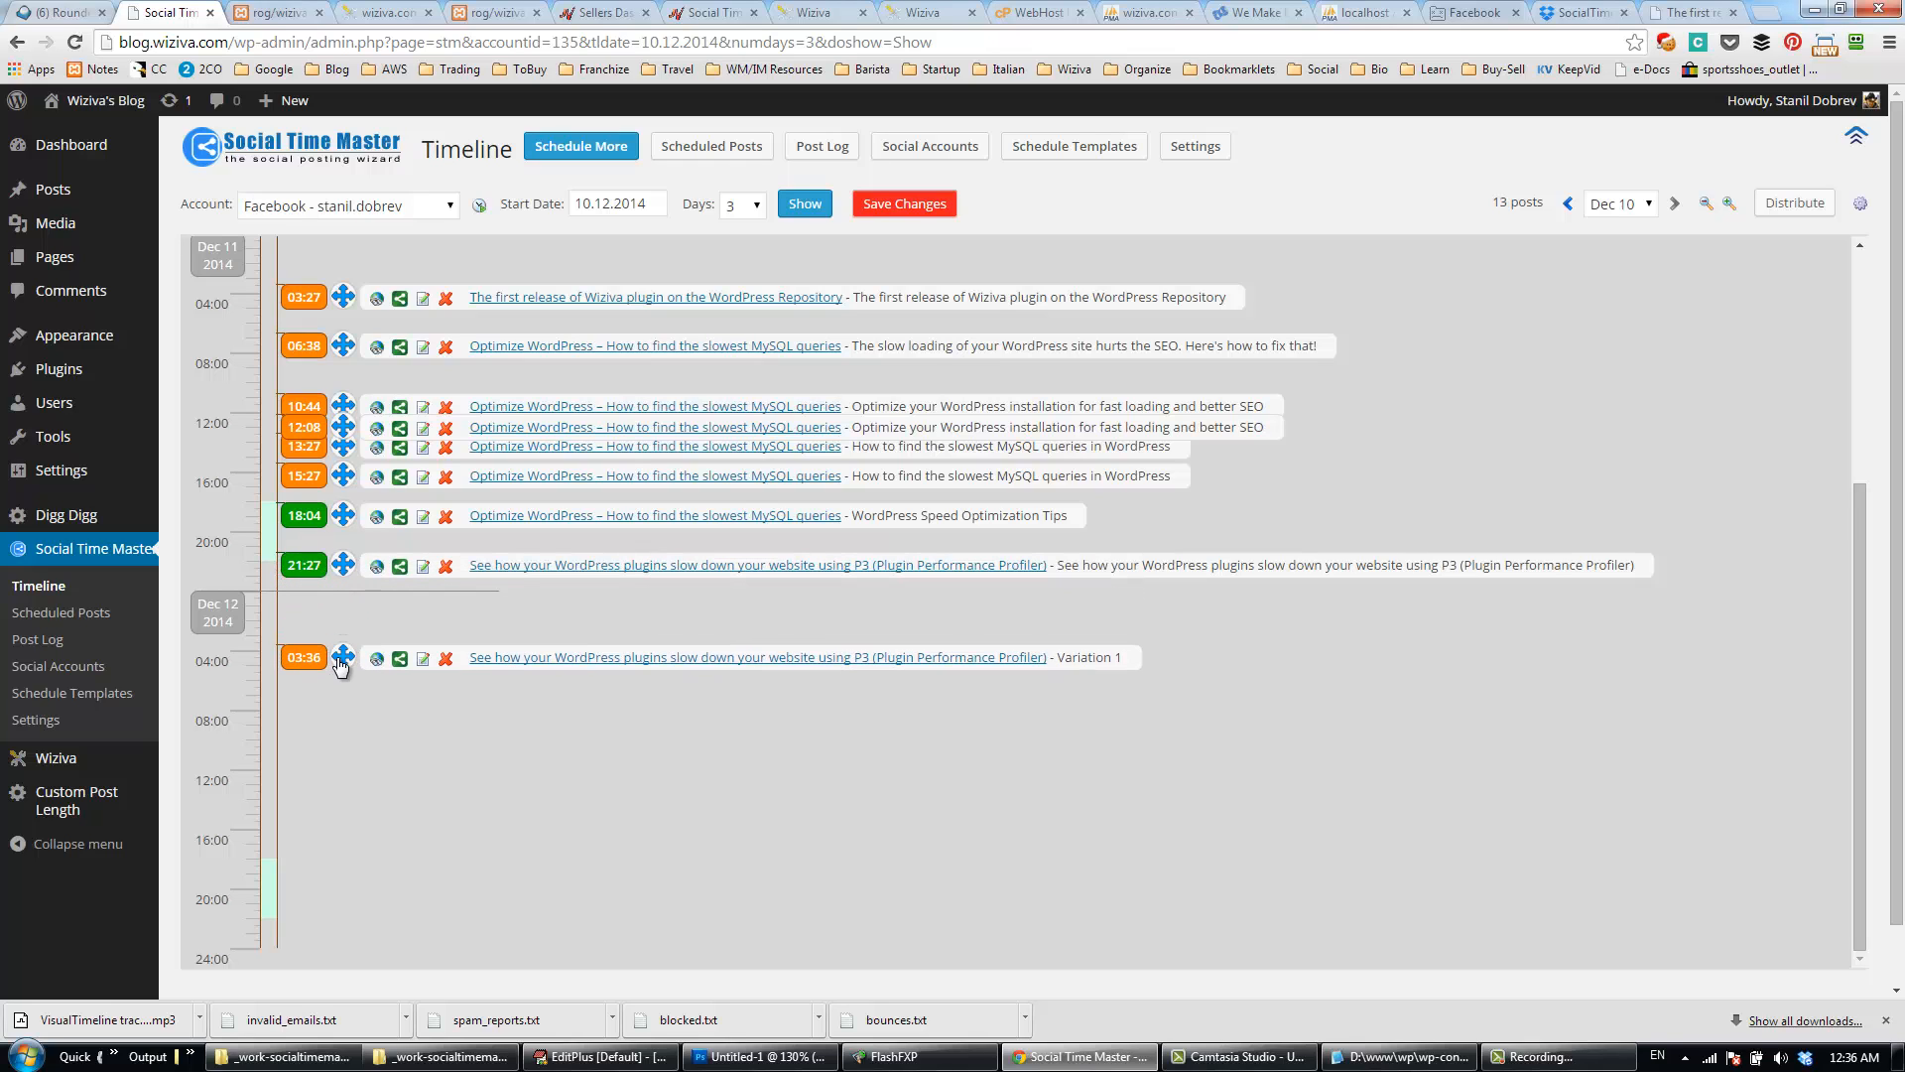
drag(343, 515, 344, 765)
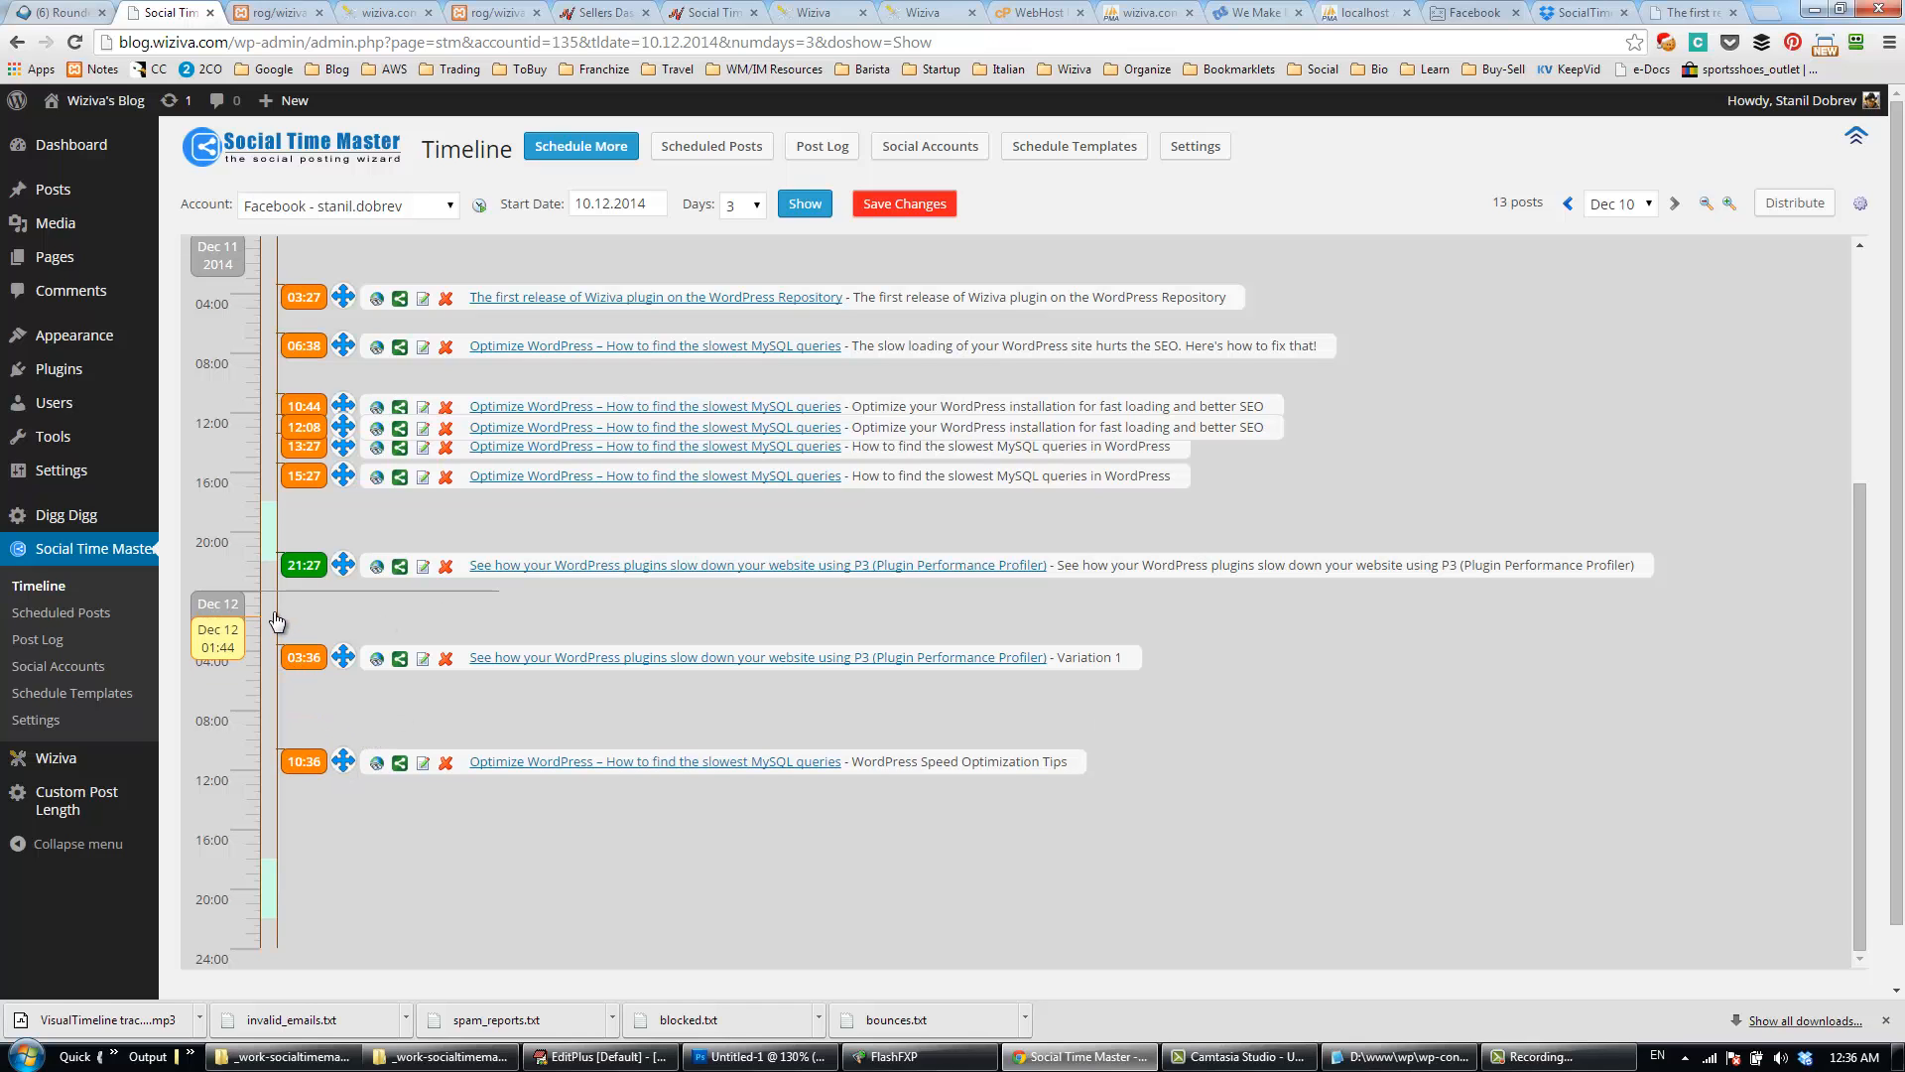
Step: Reschedule the Dec 10 posts, moving Home to 12:28 and The first site, created with Wiziva to 18:36
scroll(276, 617, up, 3)
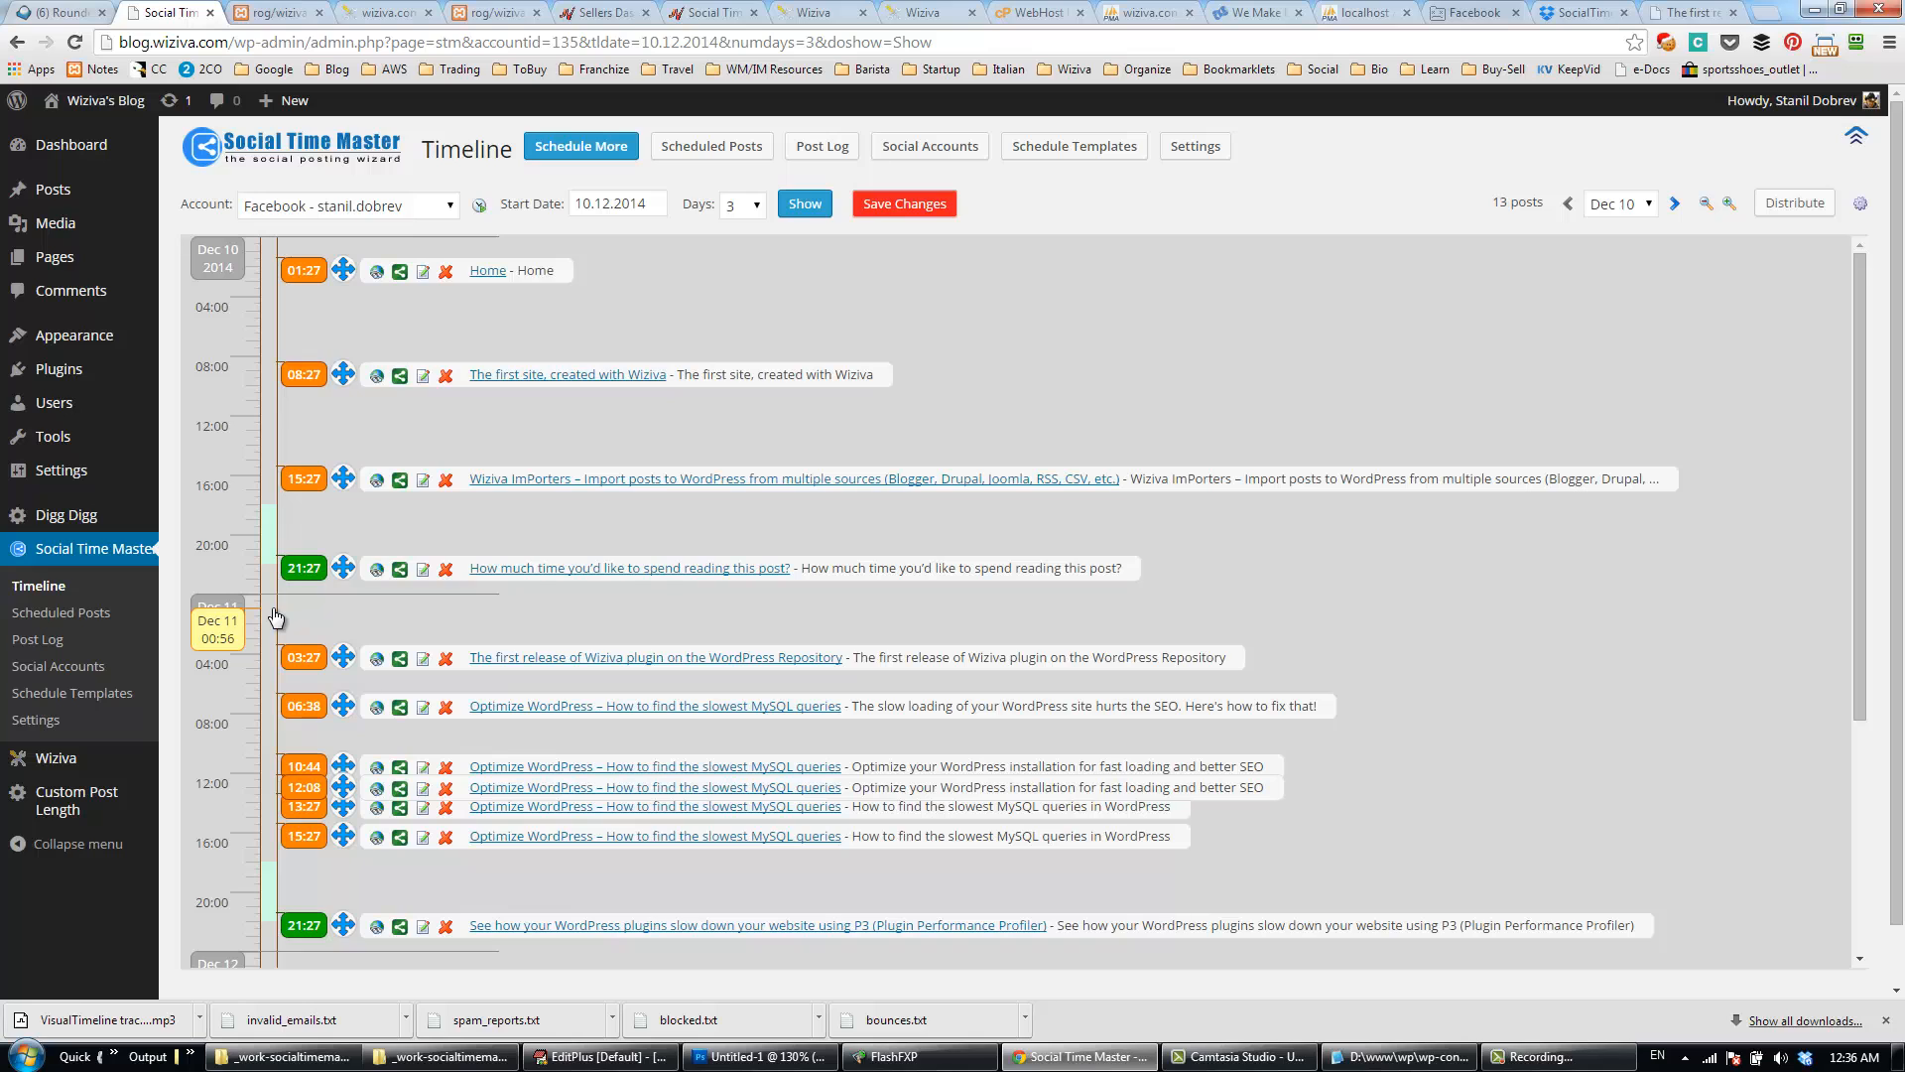
drag(342, 276, 344, 528)
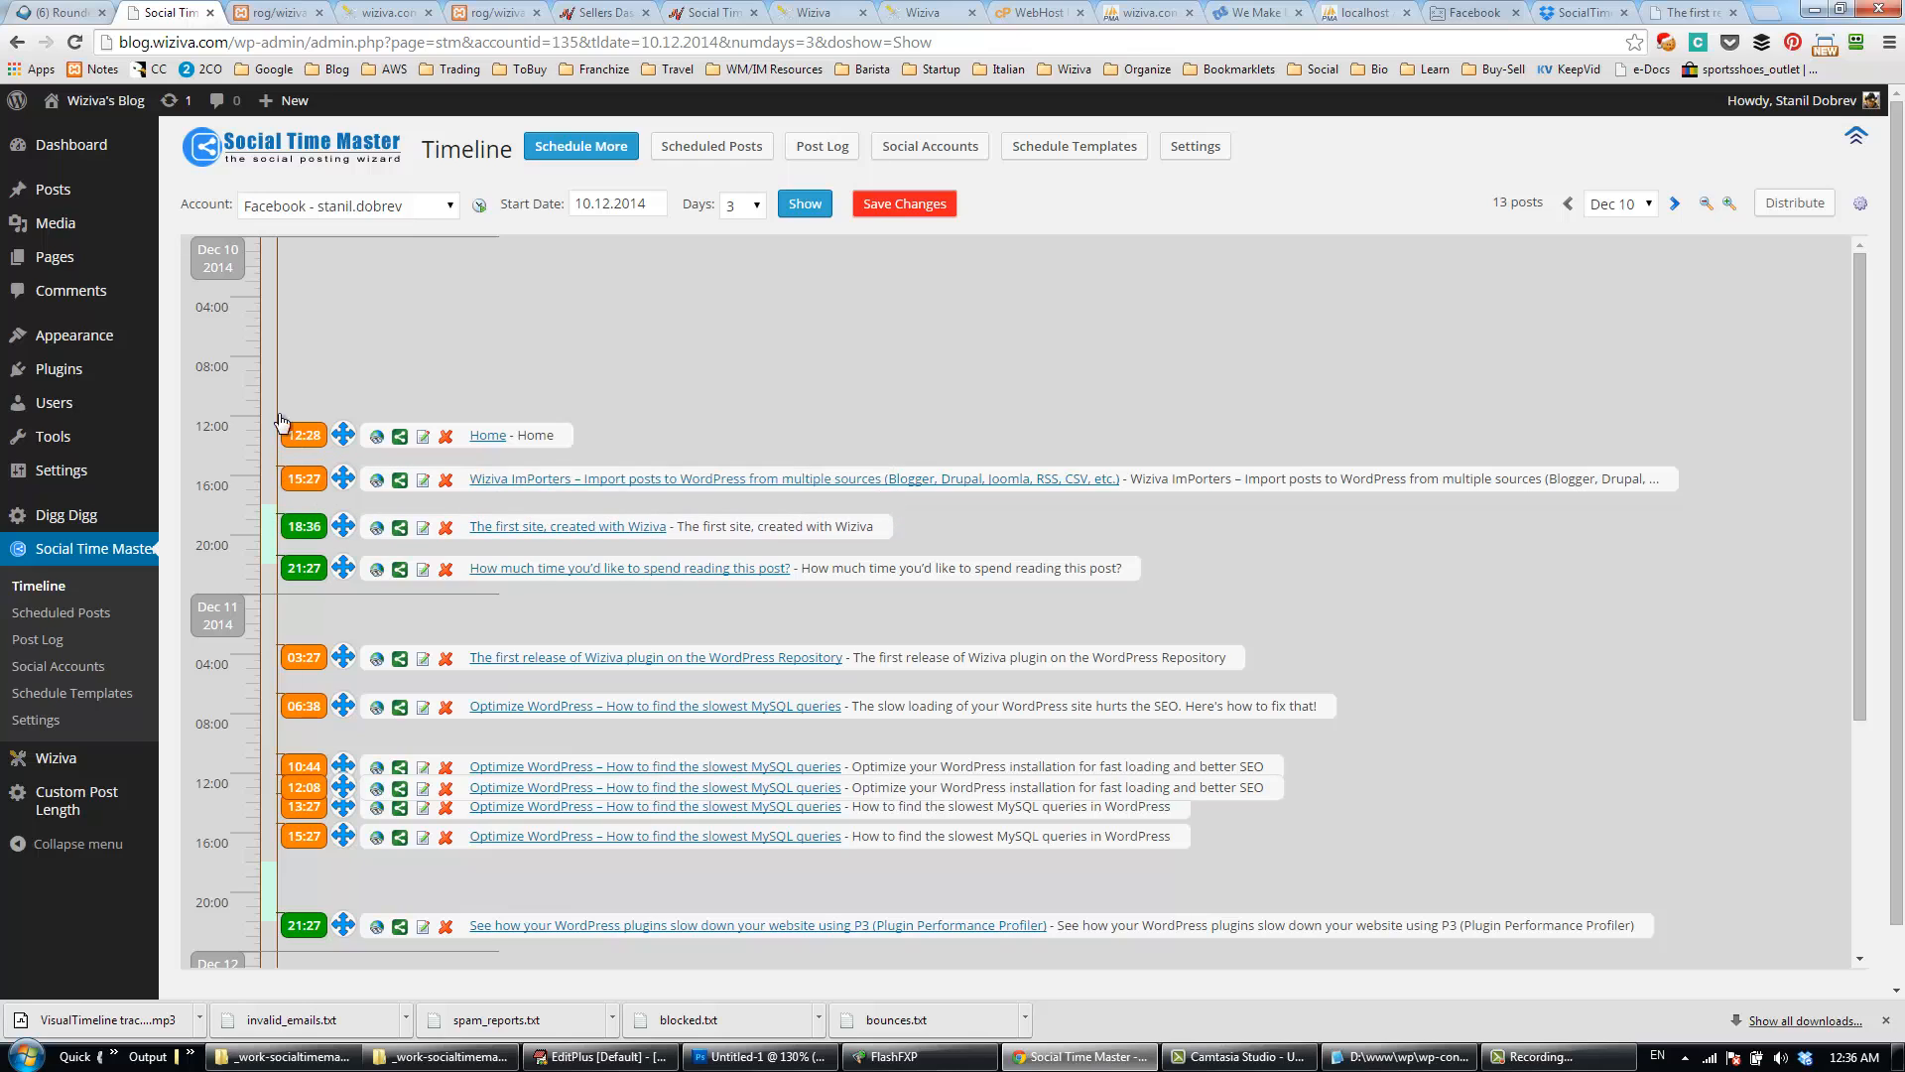
Step: Start a new timeline post for 10.12.2014, 02:28 from blog post "Optimize WordPress - How to find the slowest MySQL queries" with the [ROTATE] variation
click(275, 285)
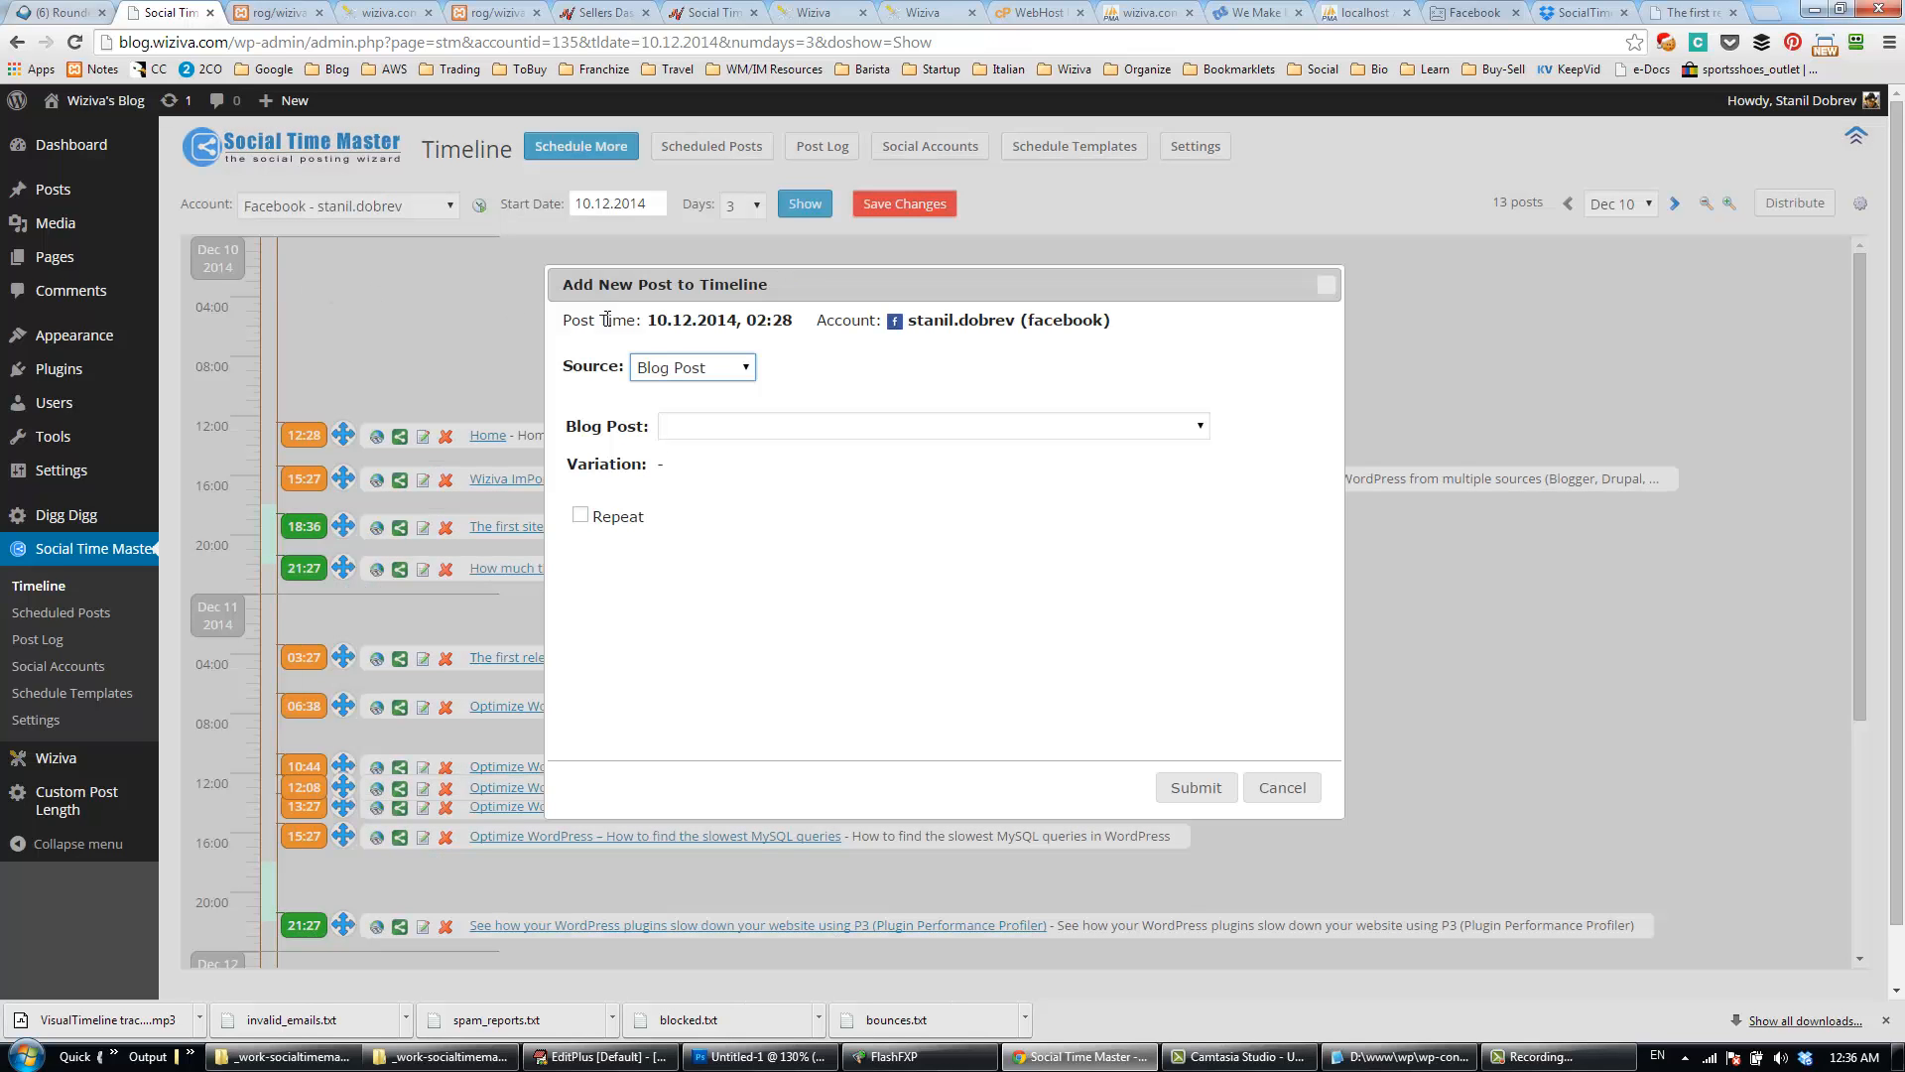
click(735, 425)
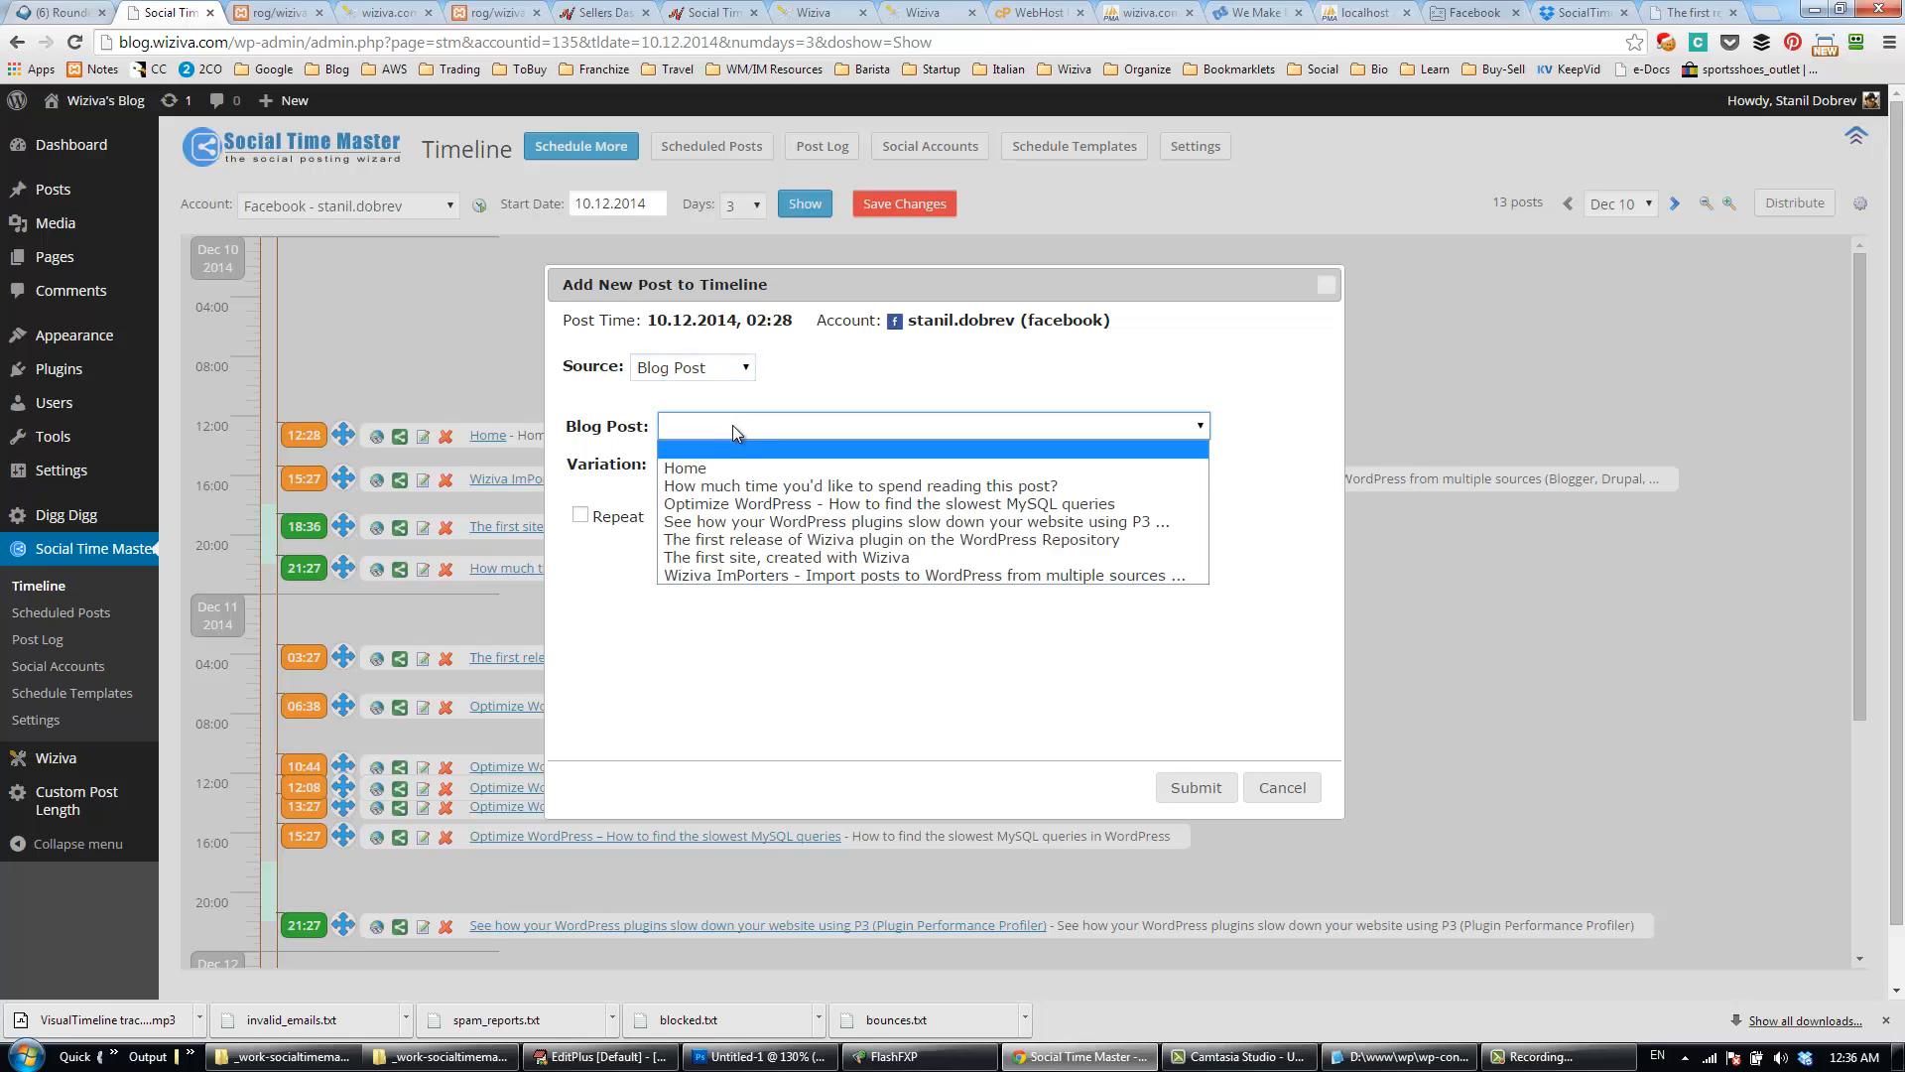
click(728, 504)
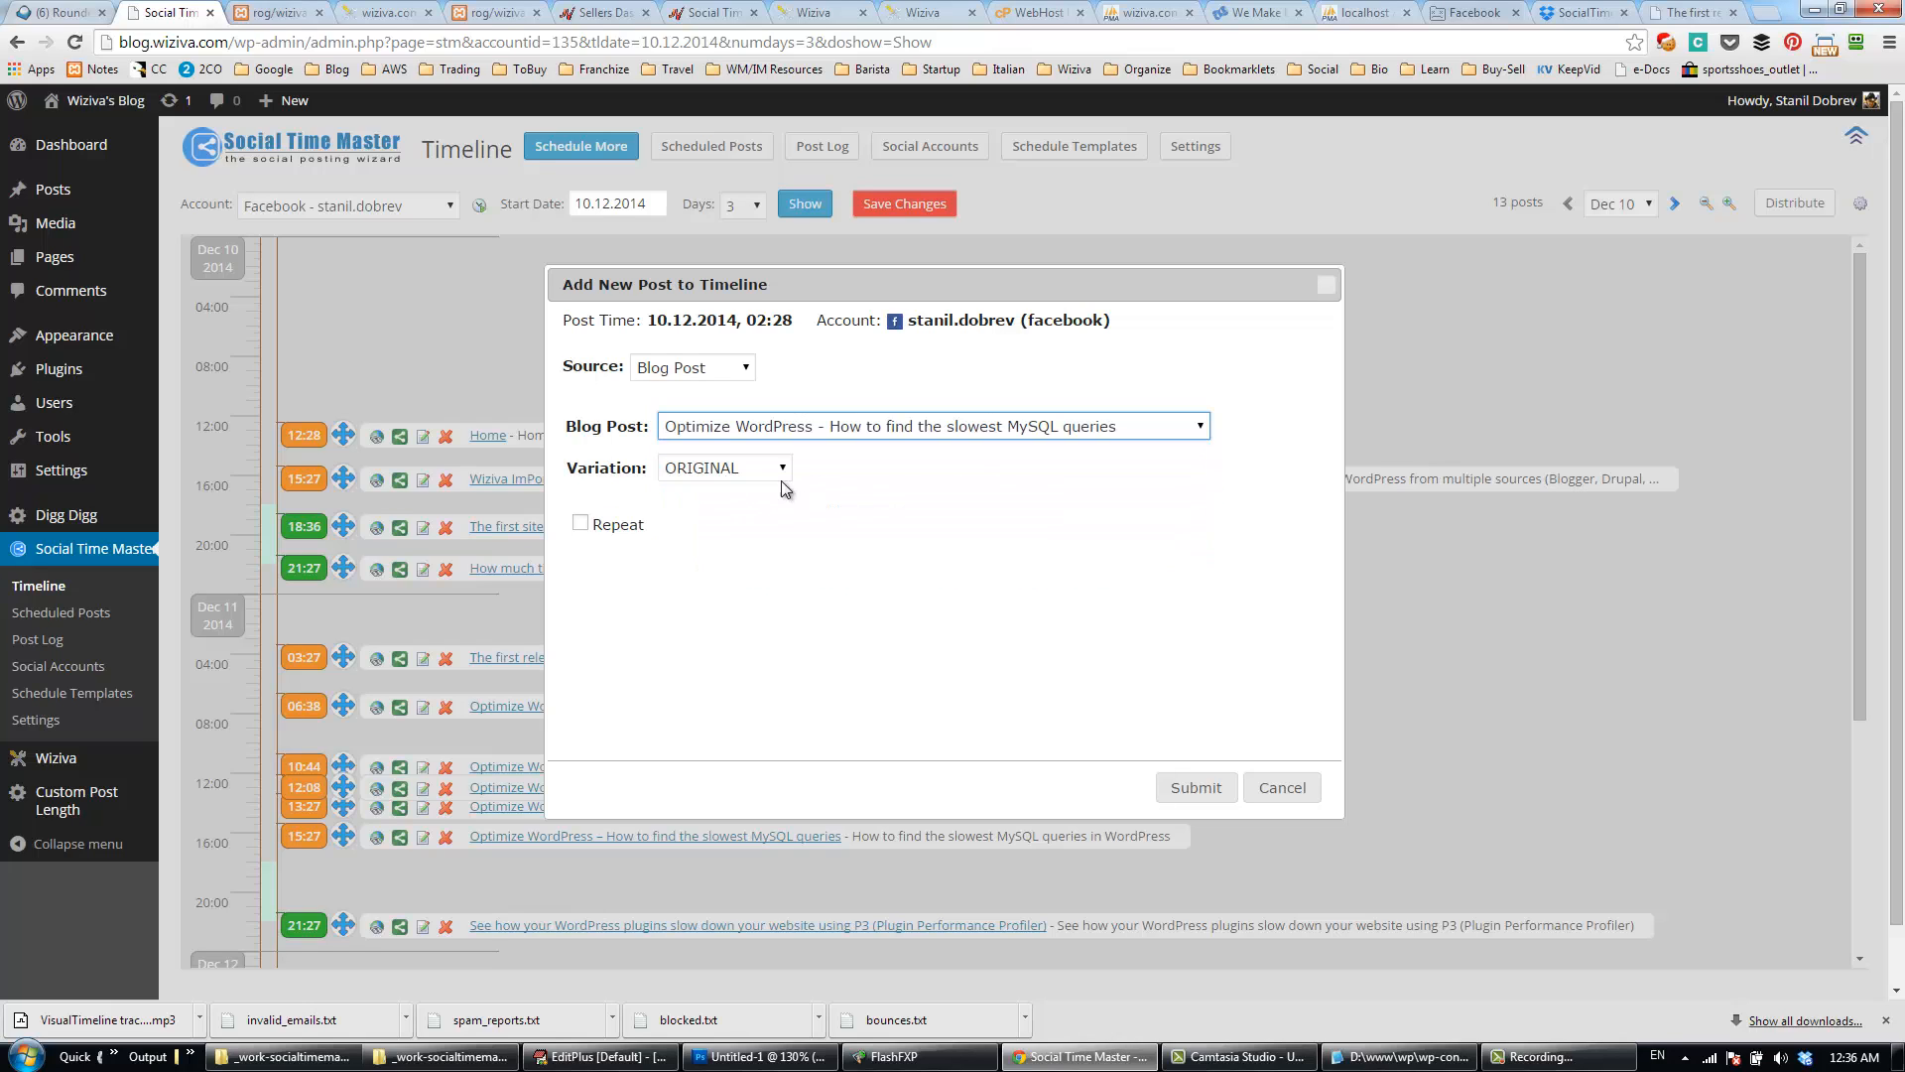
click(731, 469)
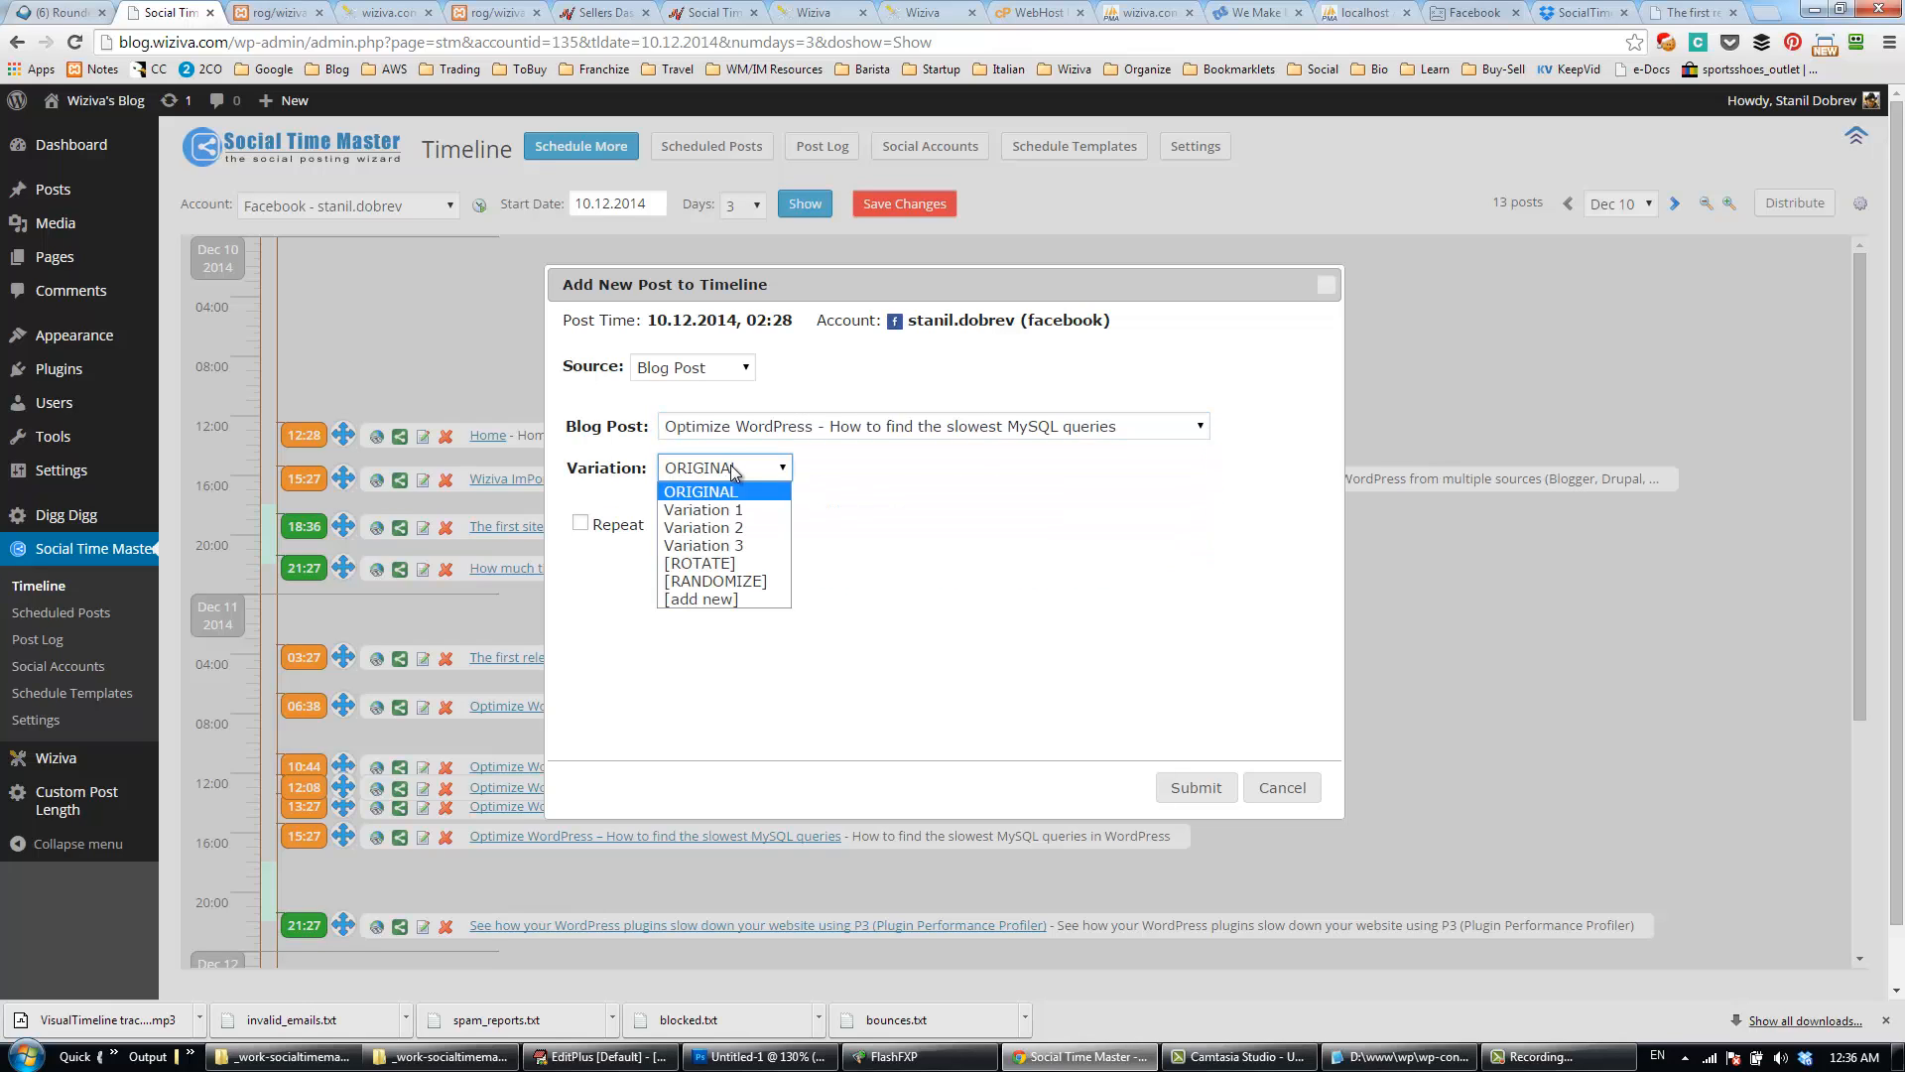
click(726, 564)
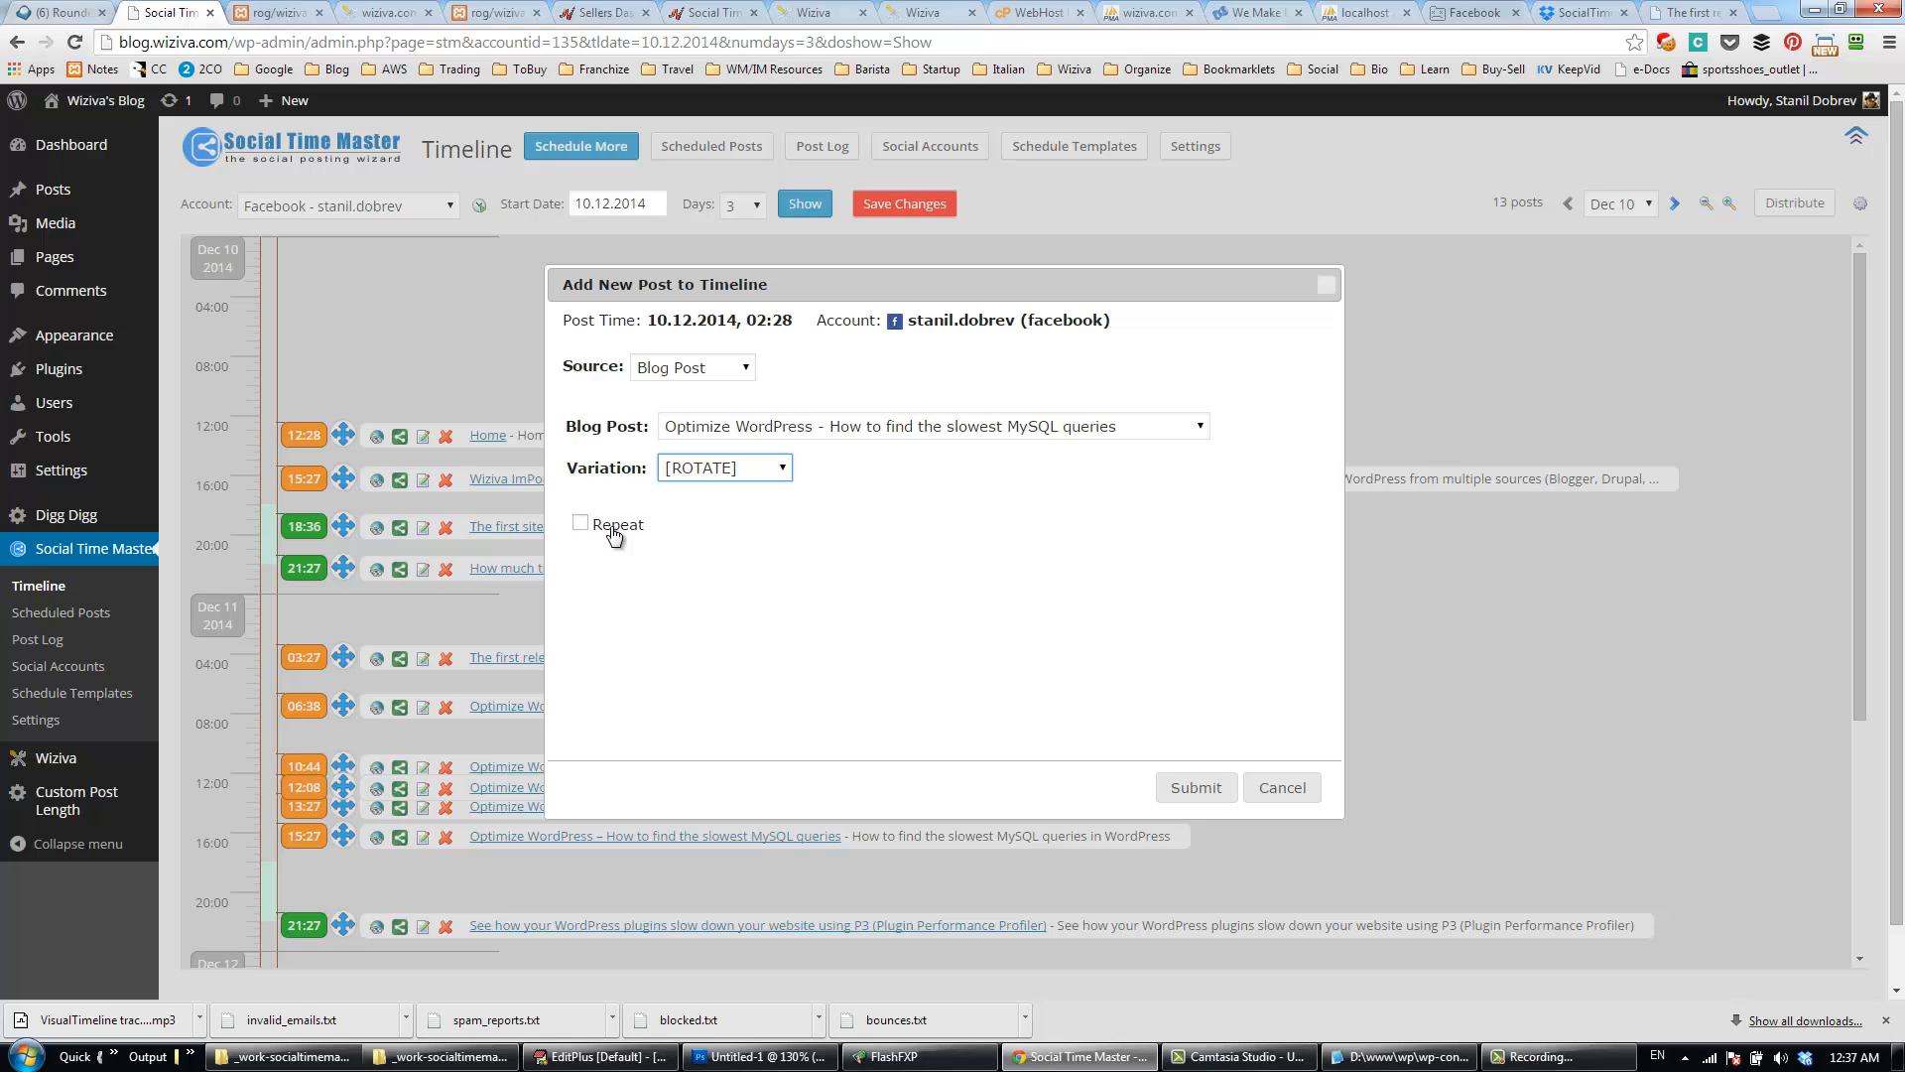
Step: Repeat the new post every 1 hour for 3 times and submit it to the timeline
click(614, 528)
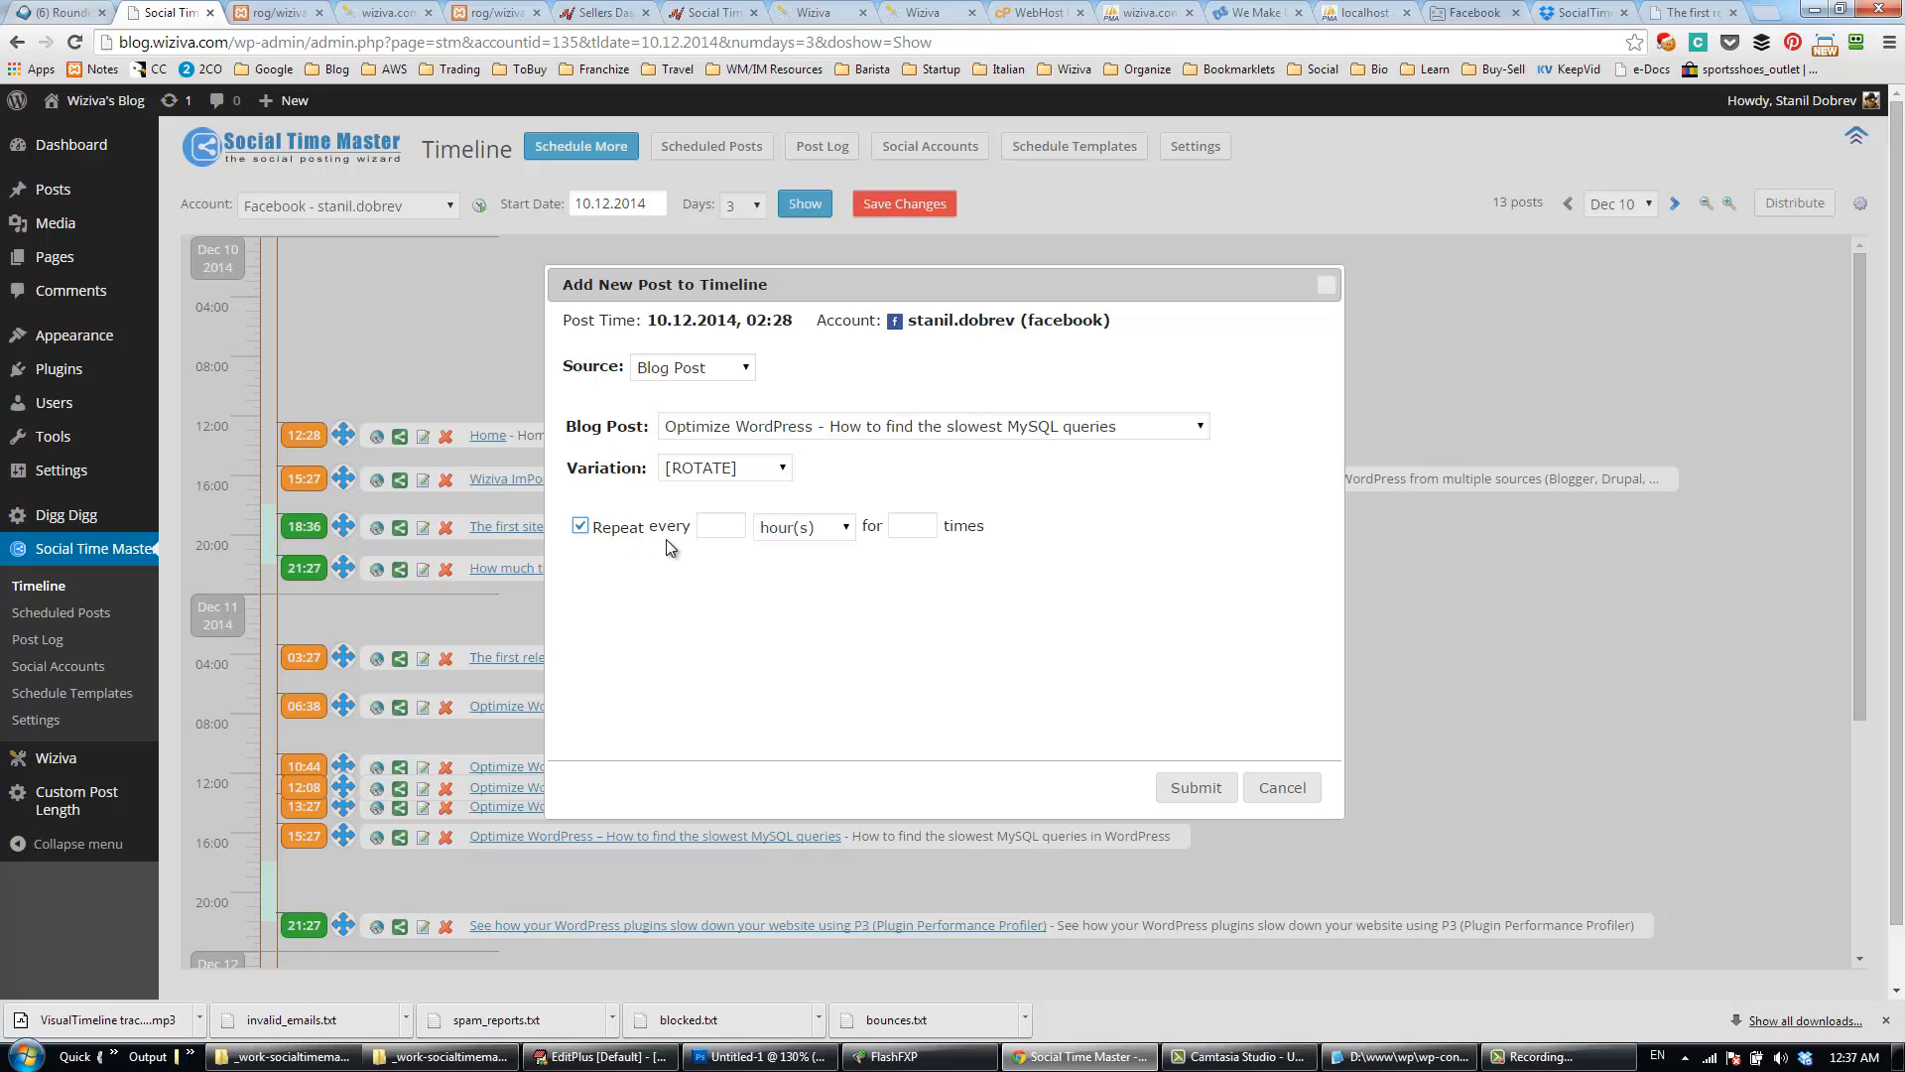
click(723, 529)
text(1)
click(912, 528)
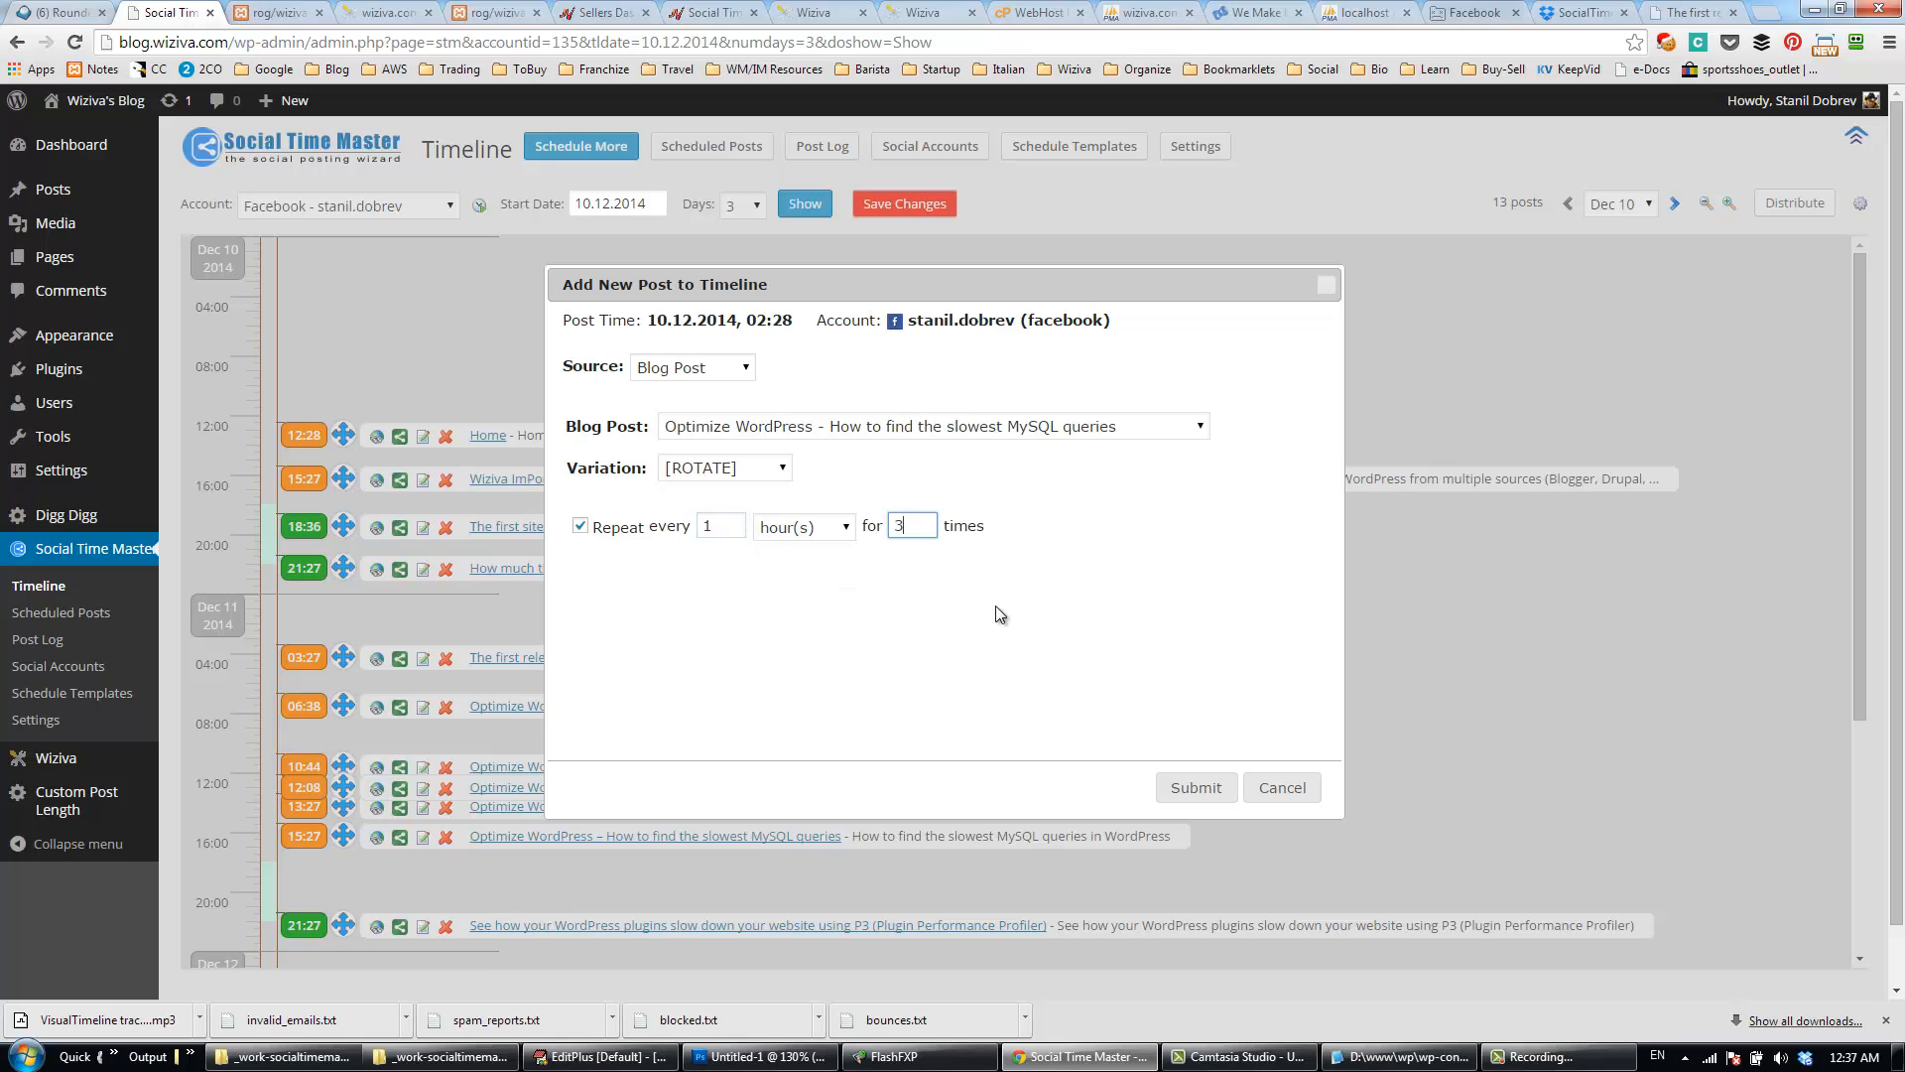
click(1195, 790)
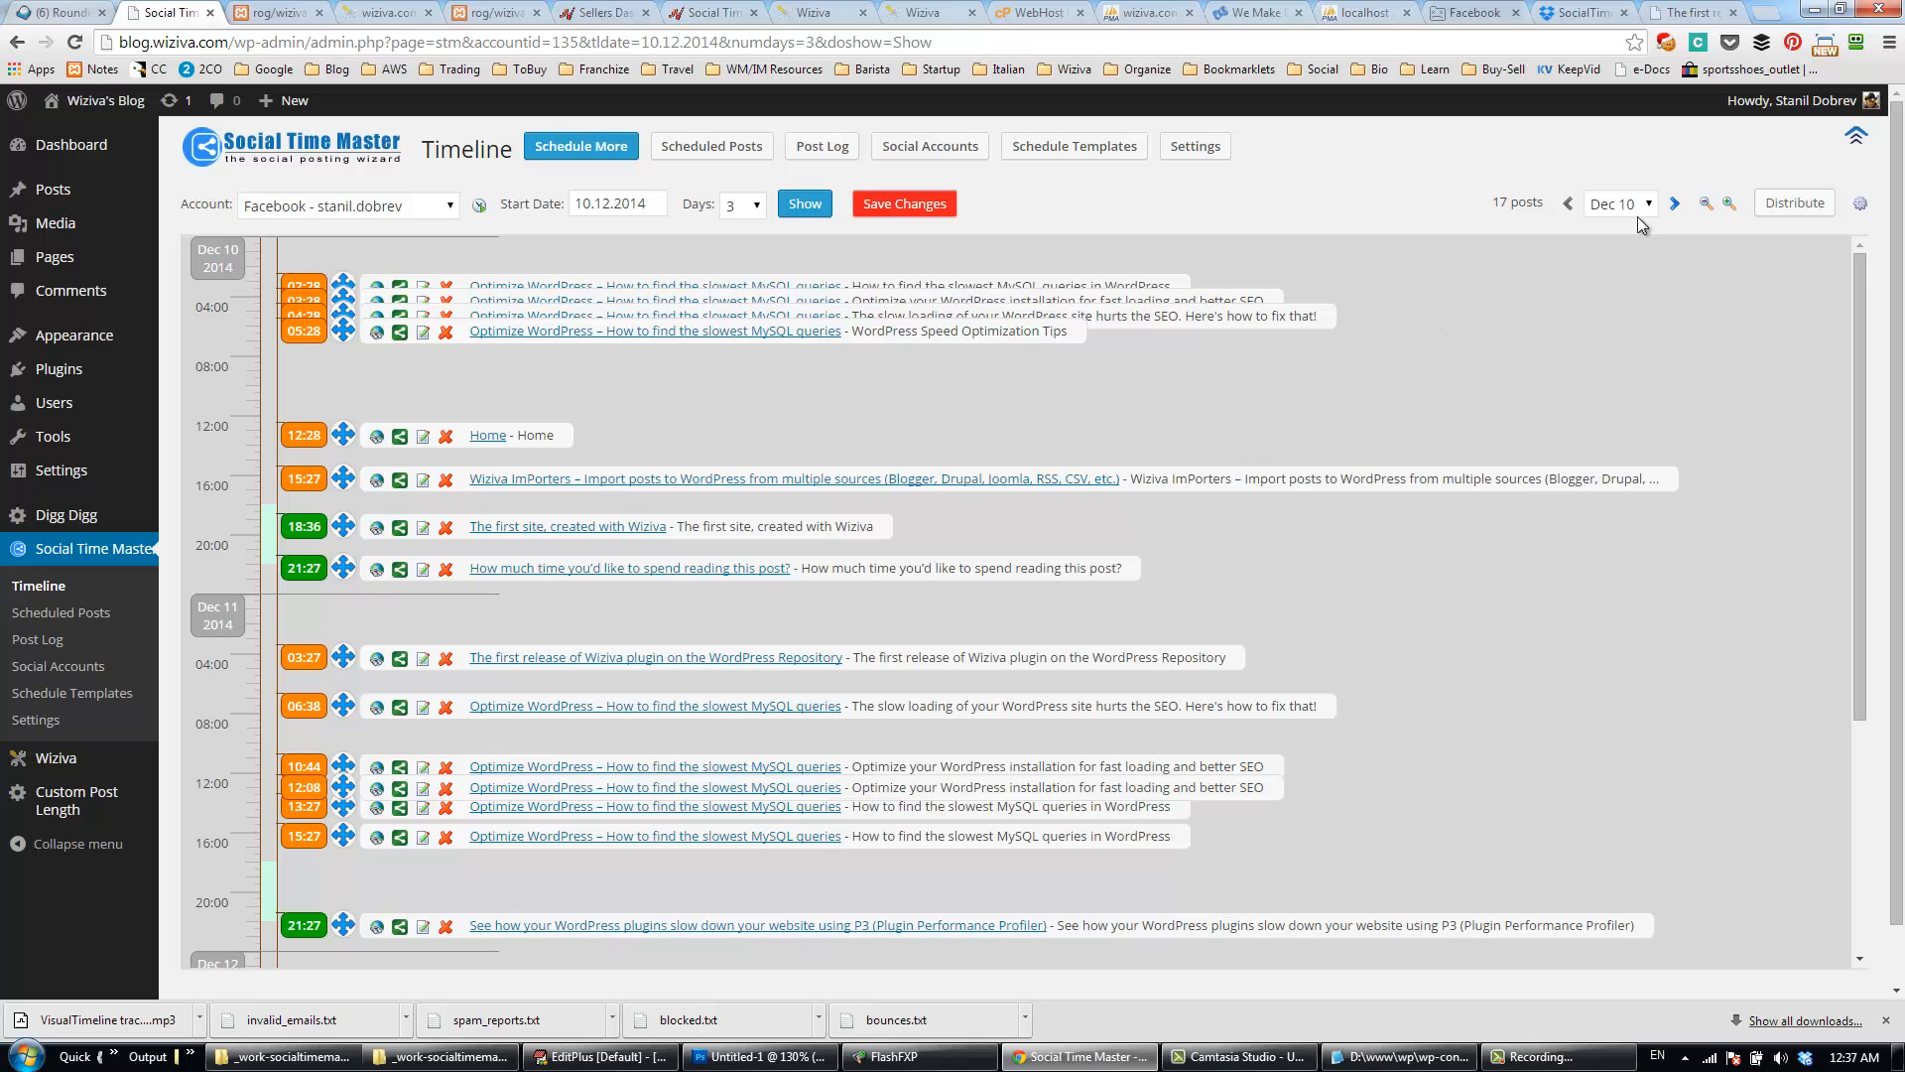
Step: Spread out the repeated Dec 10 posts by moving the 05:28 one to 06:16, the 04:28 one to 04:59 and the 03:28 one to 04:13
click(1728, 204)
click(1730, 206)
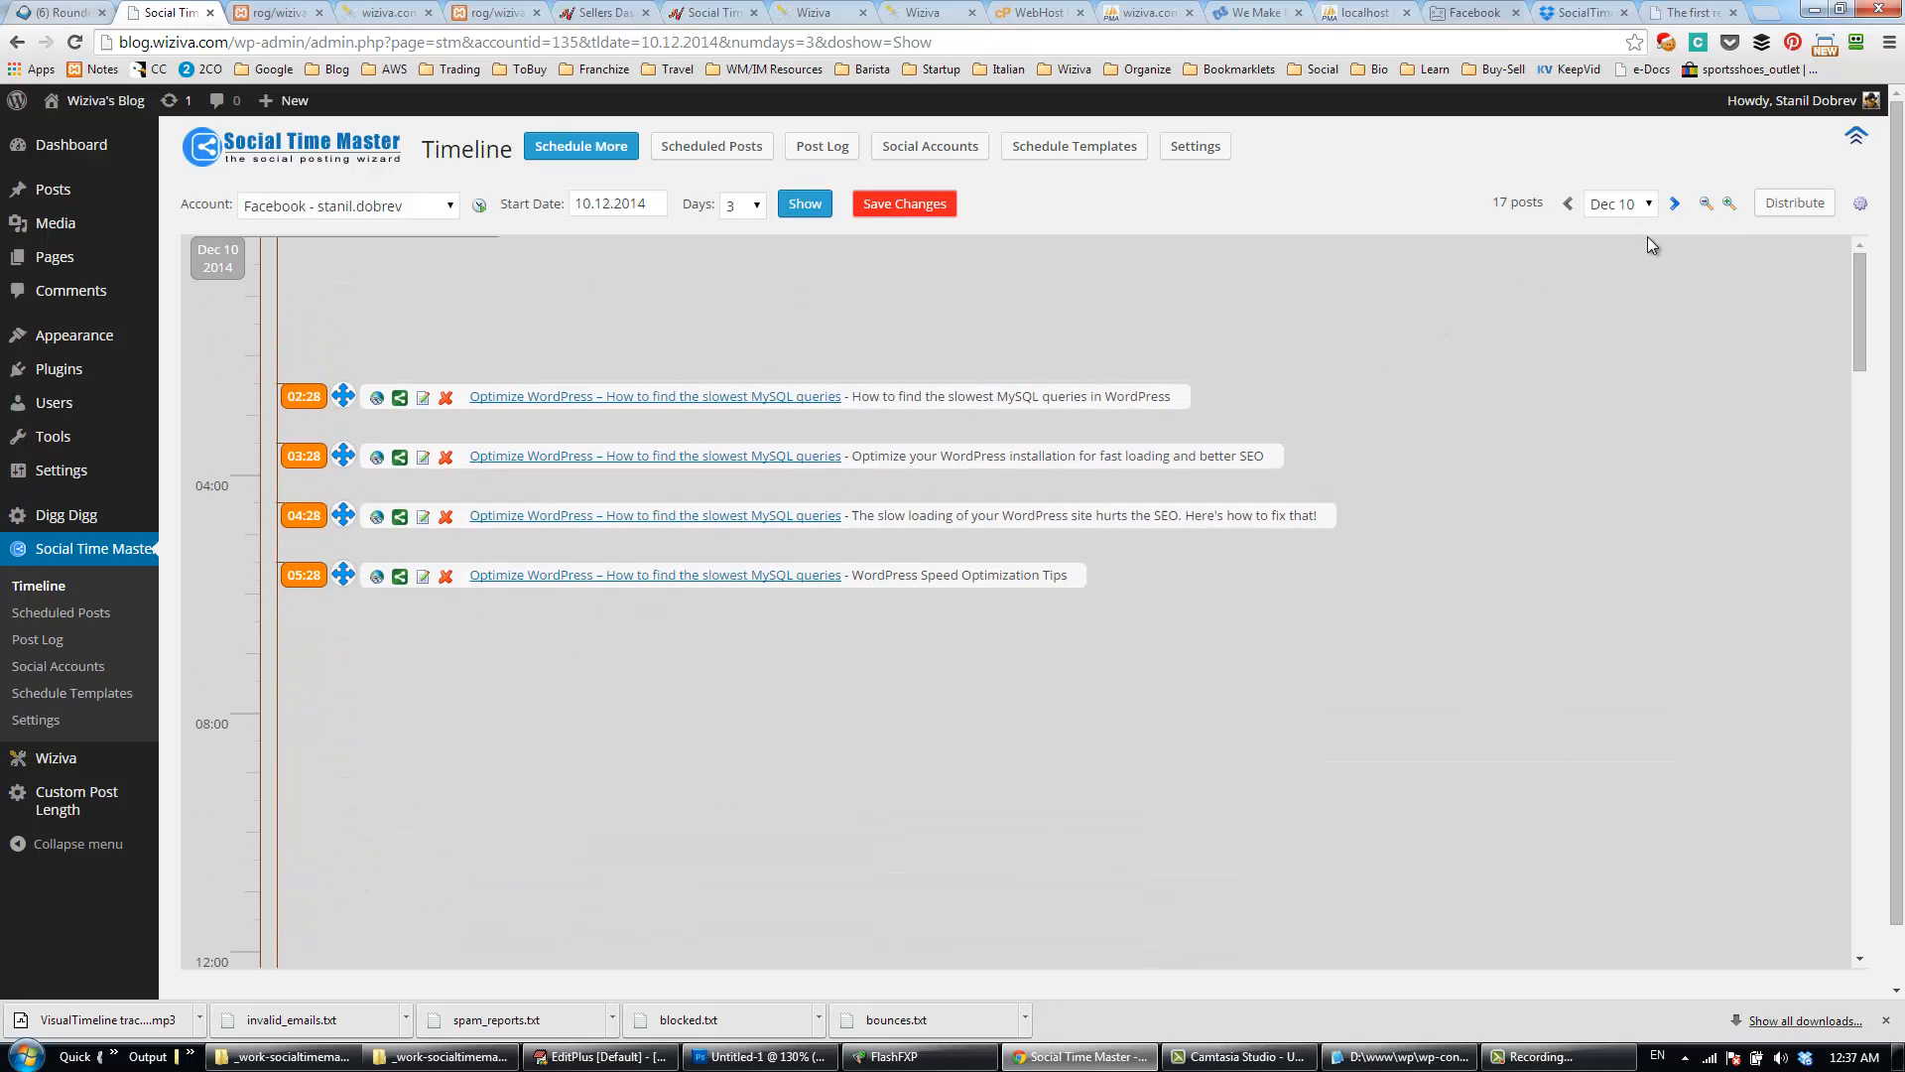
drag(344, 583, 346, 637)
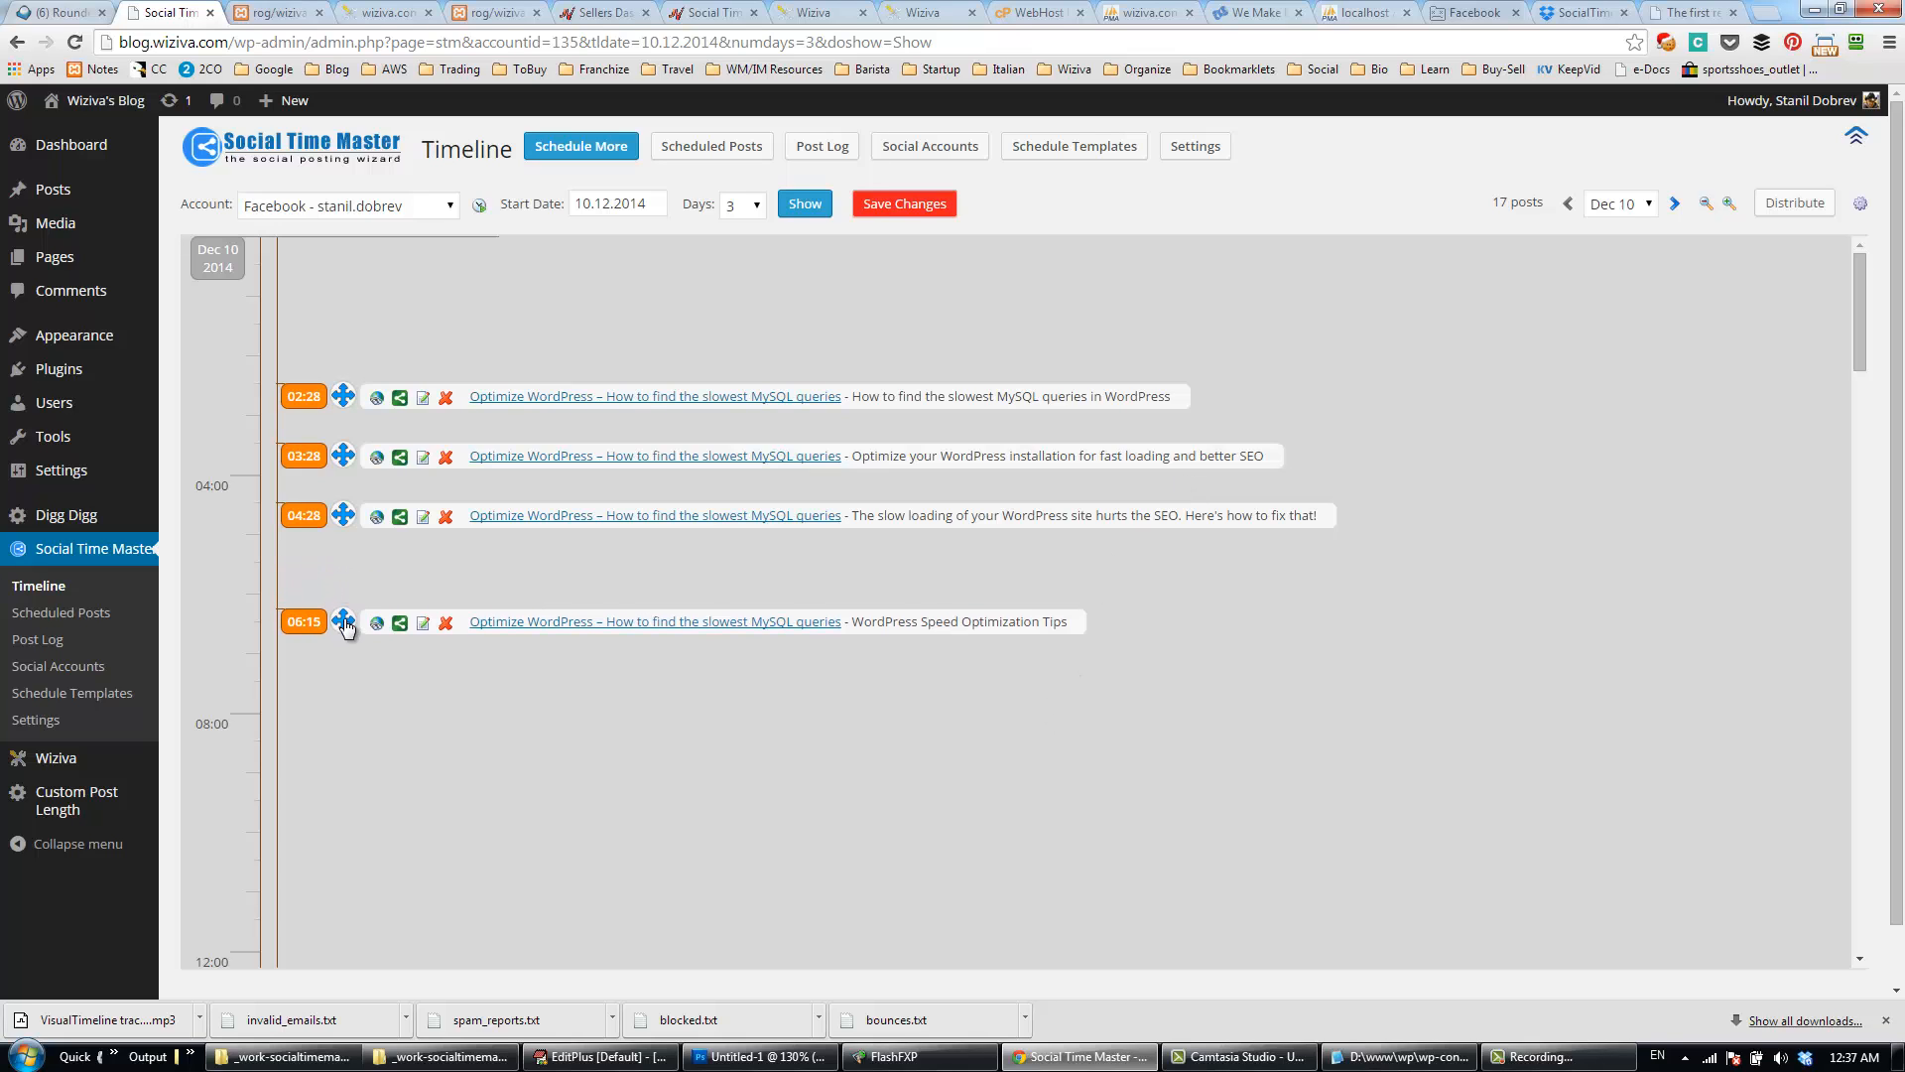
drag(341, 522, 340, 559)
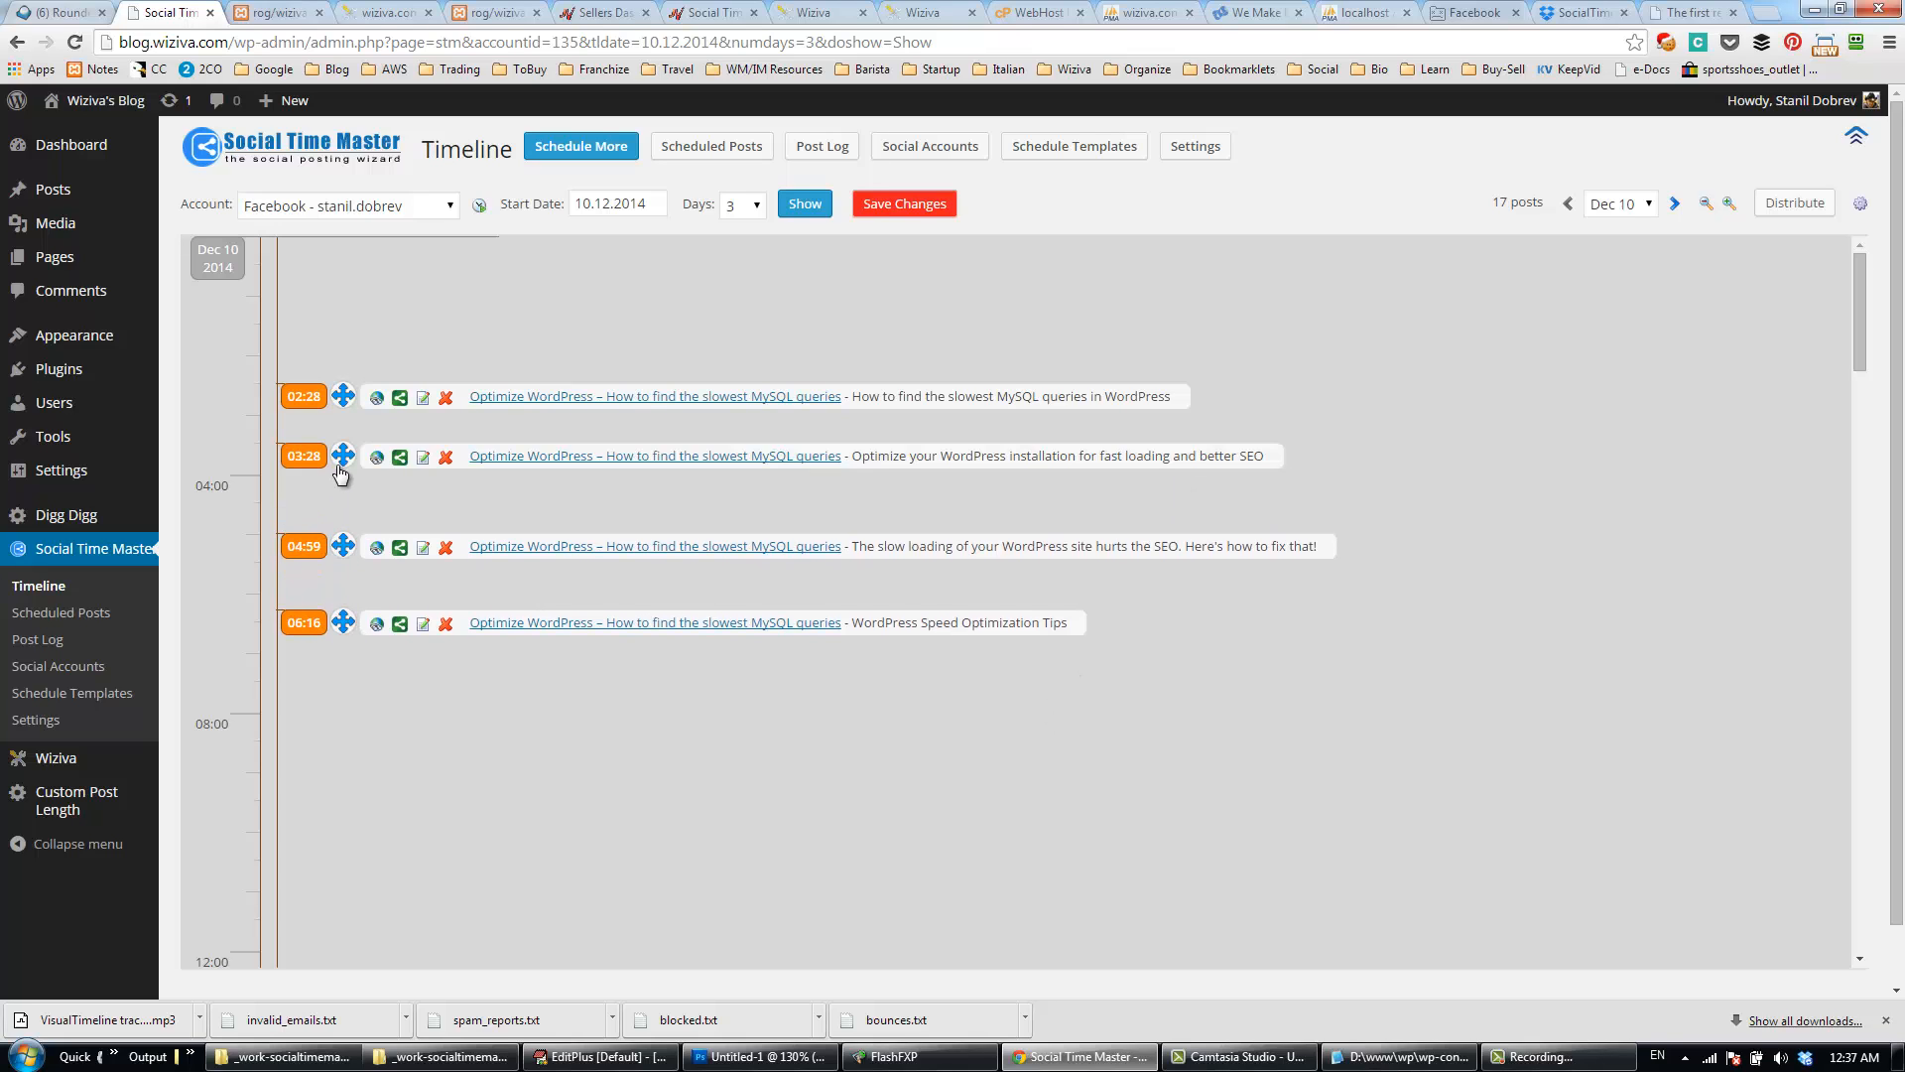
drag(342, 459, 342, 501)
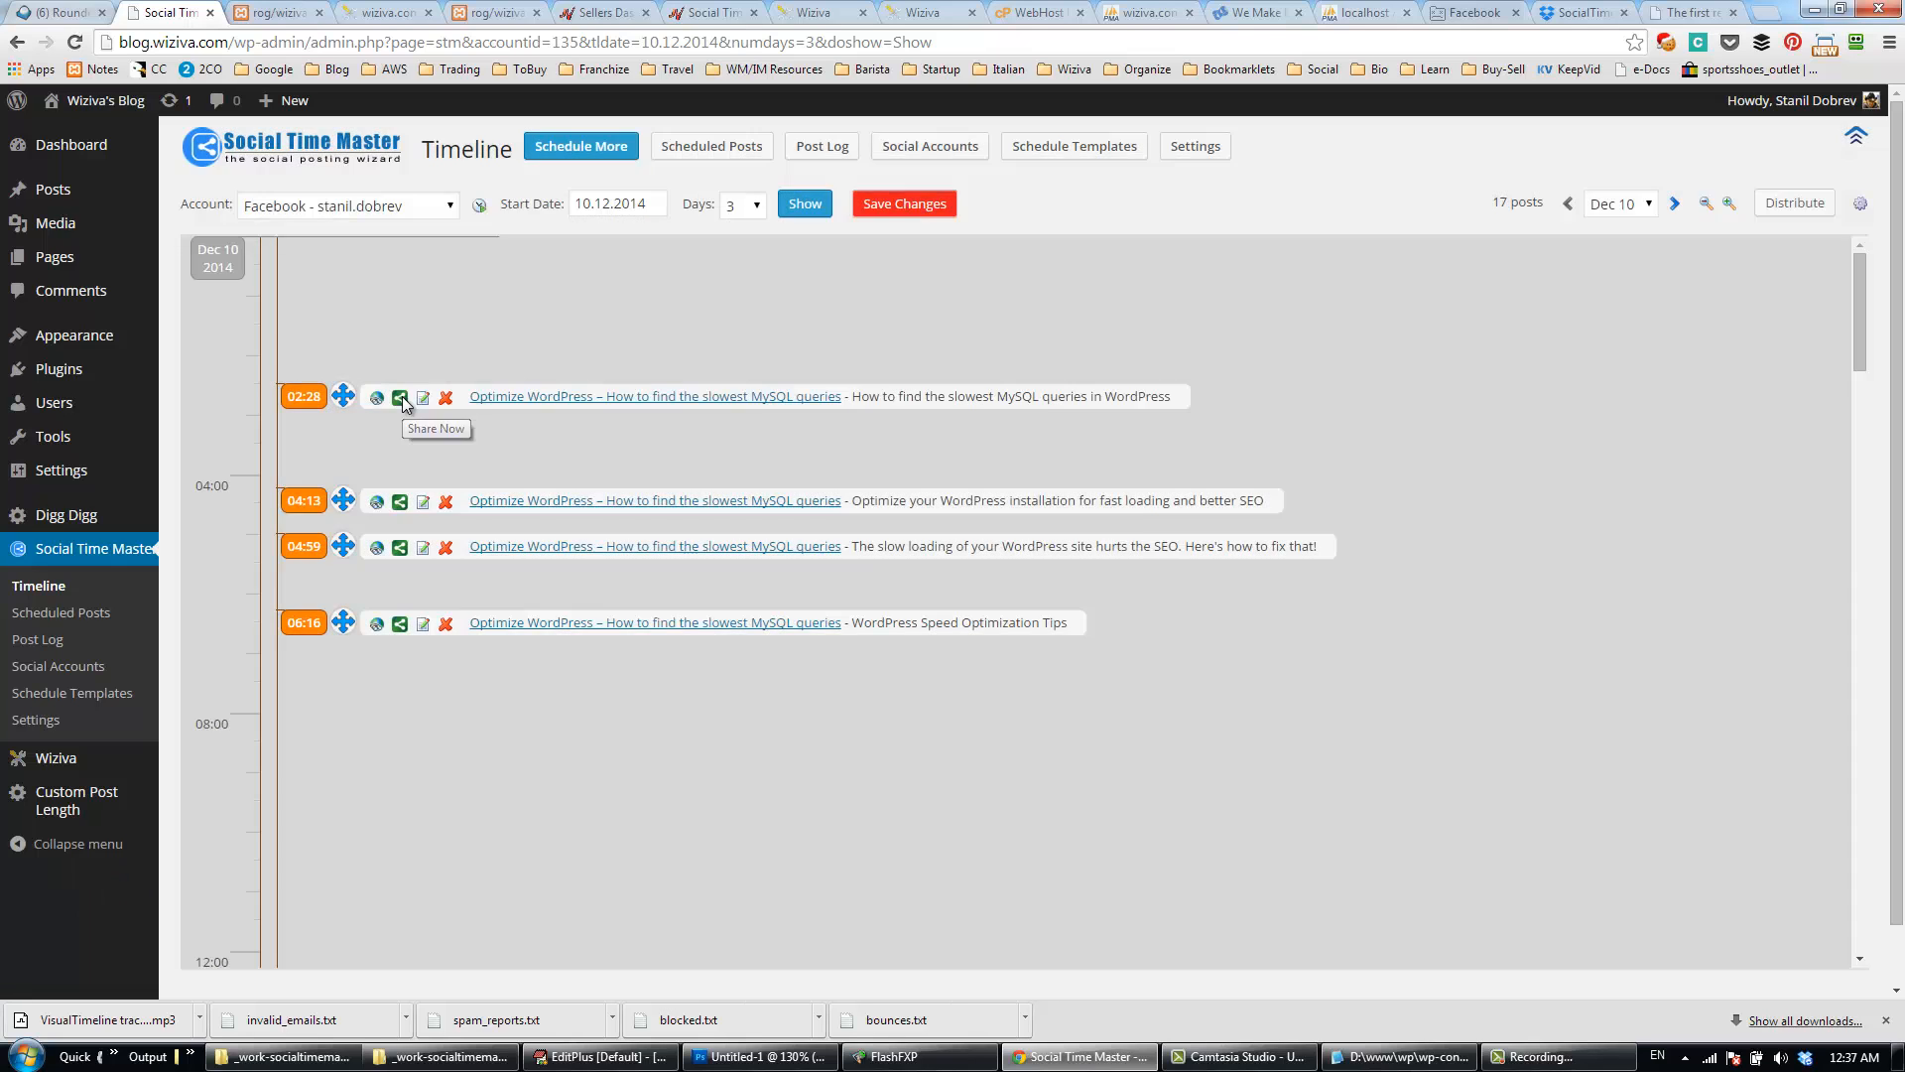
Step: Share the 02:28 MySQL queries post on Facebook immediately and open the published update
click(402, 397)
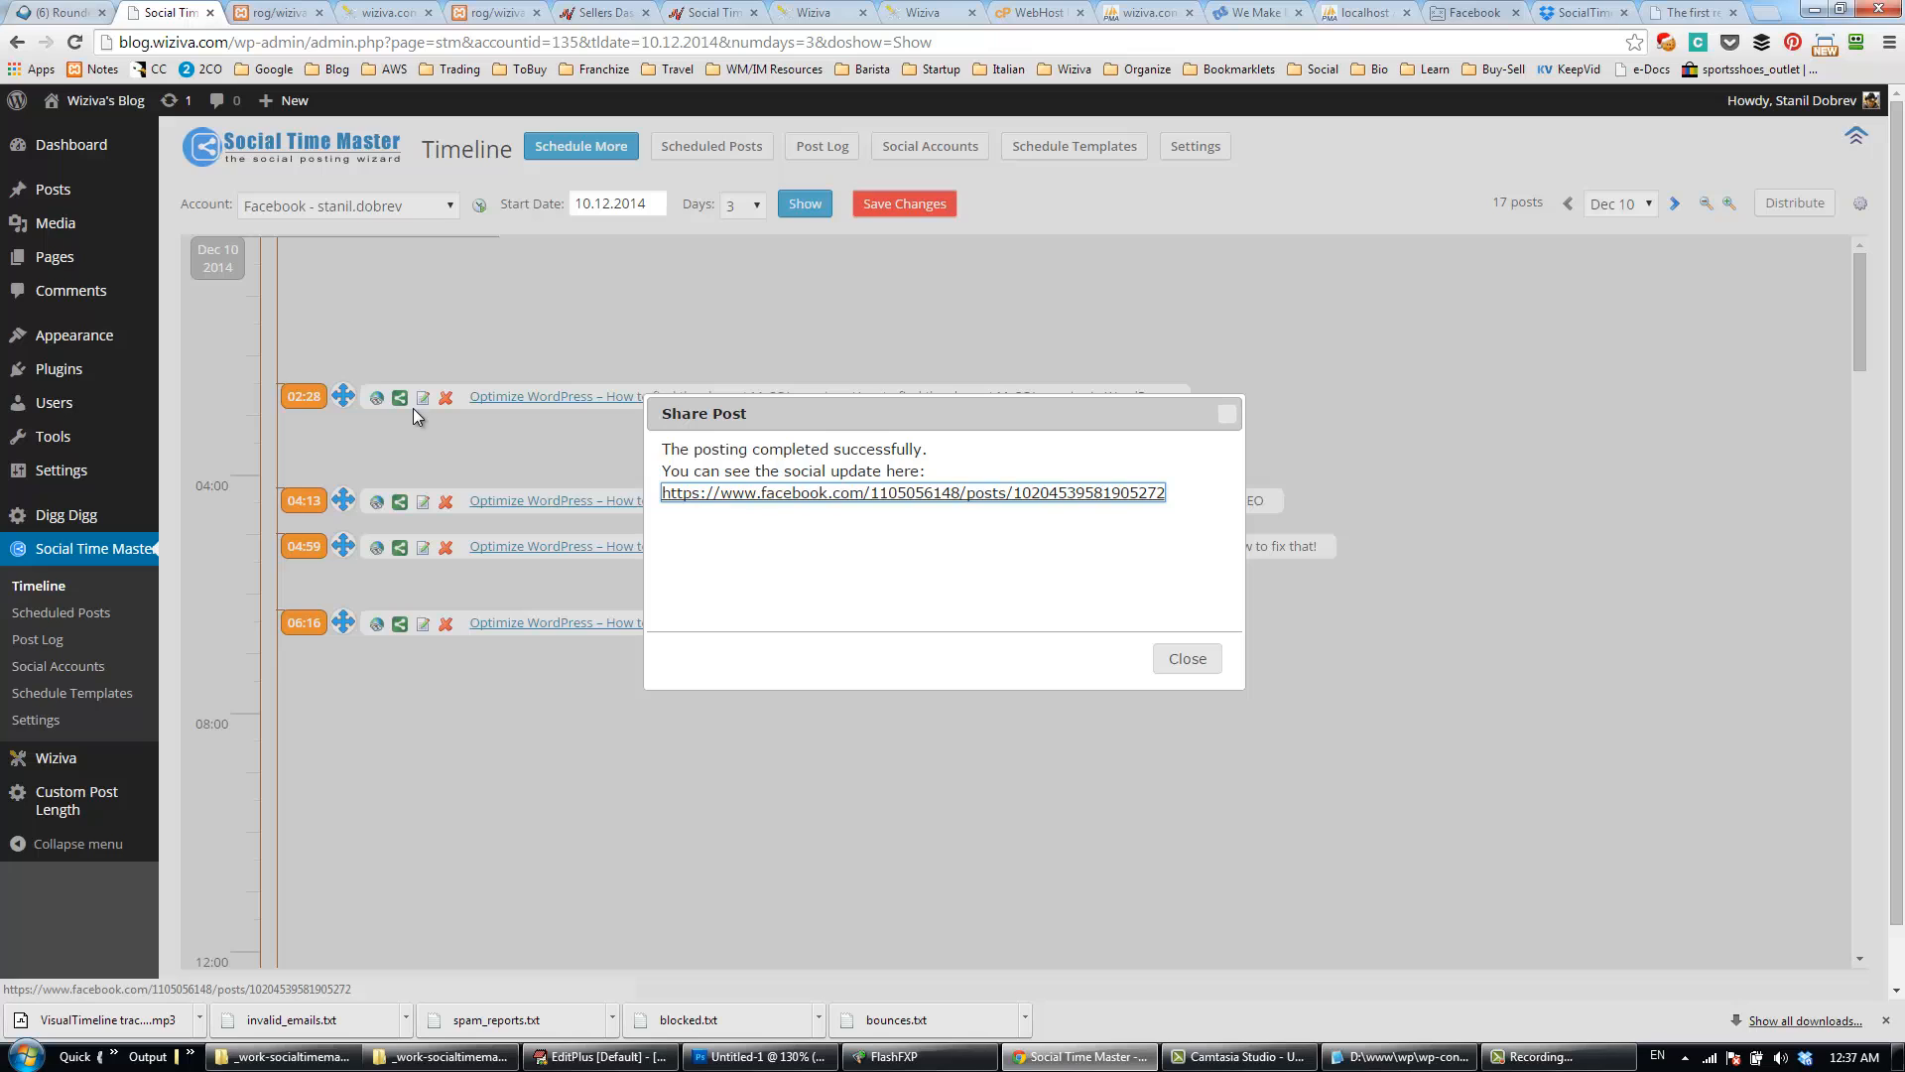
click(845, 493)
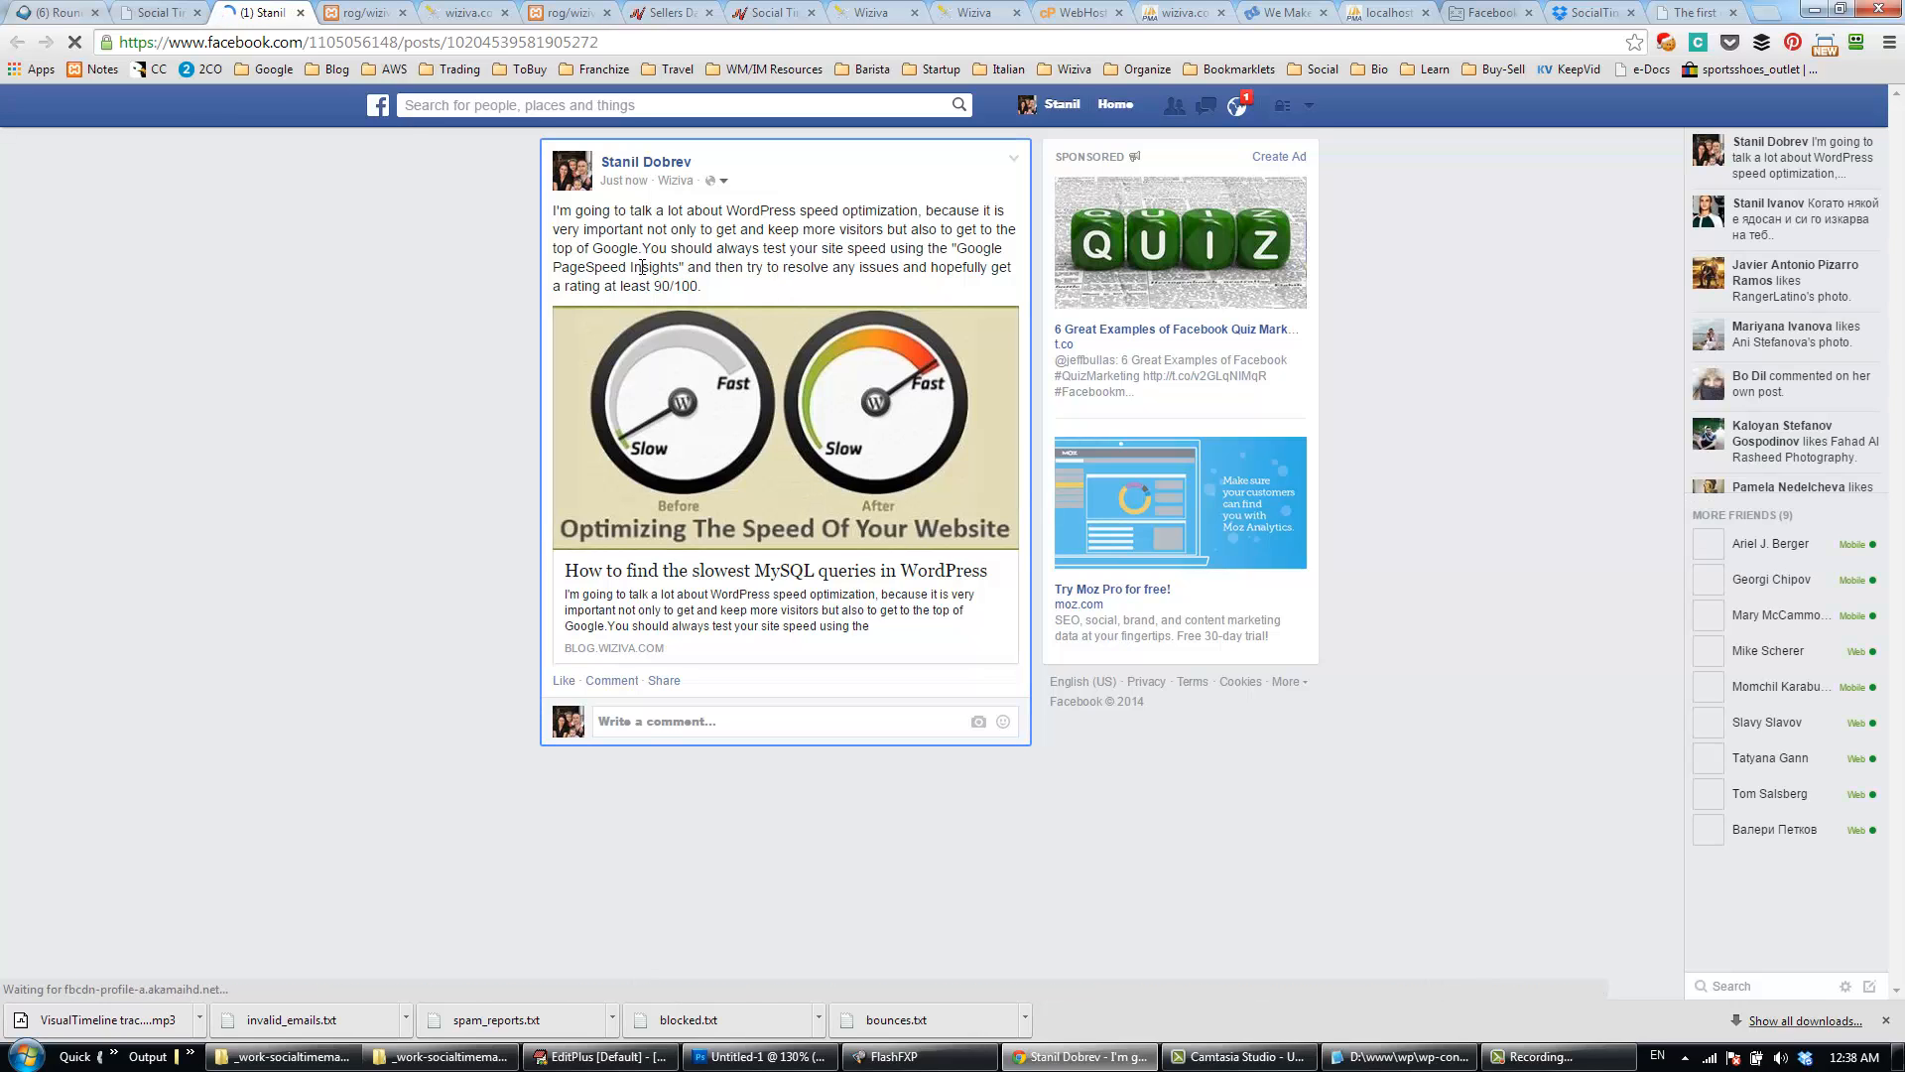
Step: Return to the timeline, review the 02:28 MySQL queries post's editing details without changing them, and delete that post
key(ctrl+w)
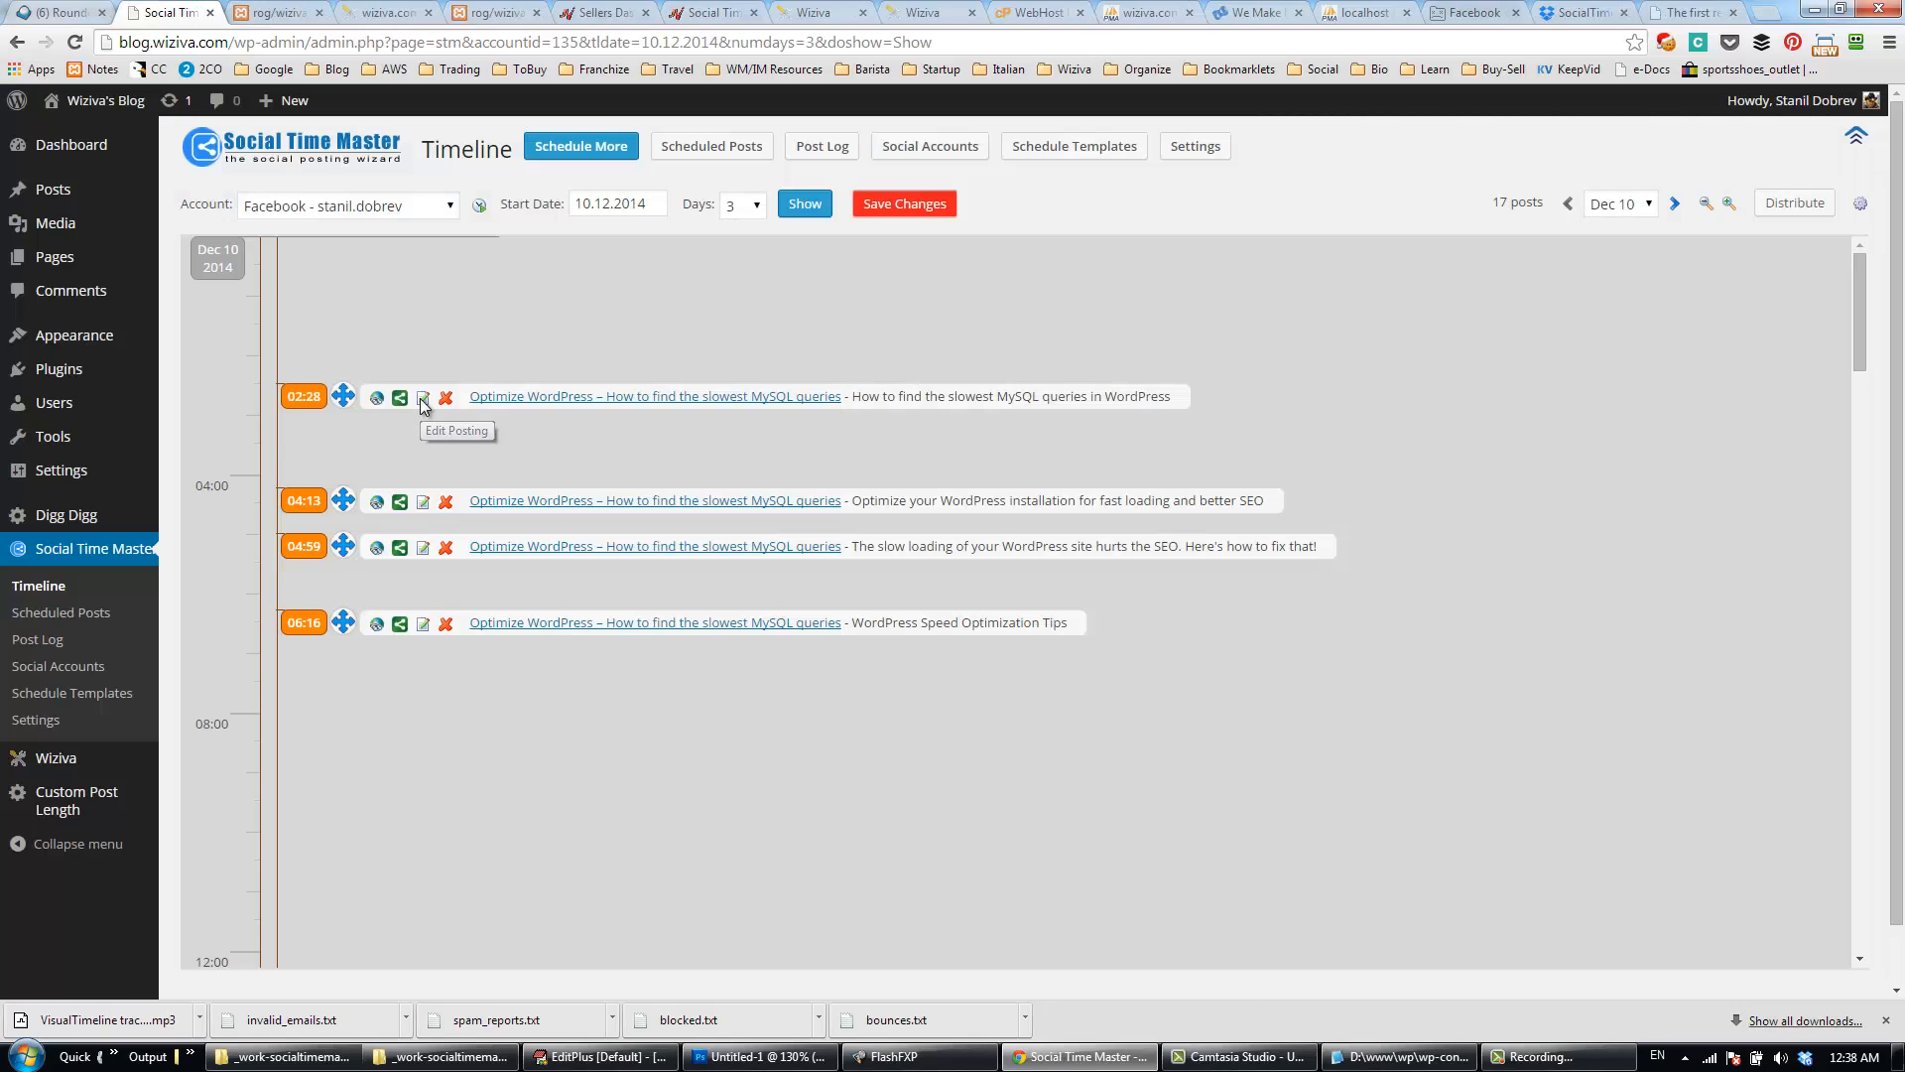
click(422, 397)
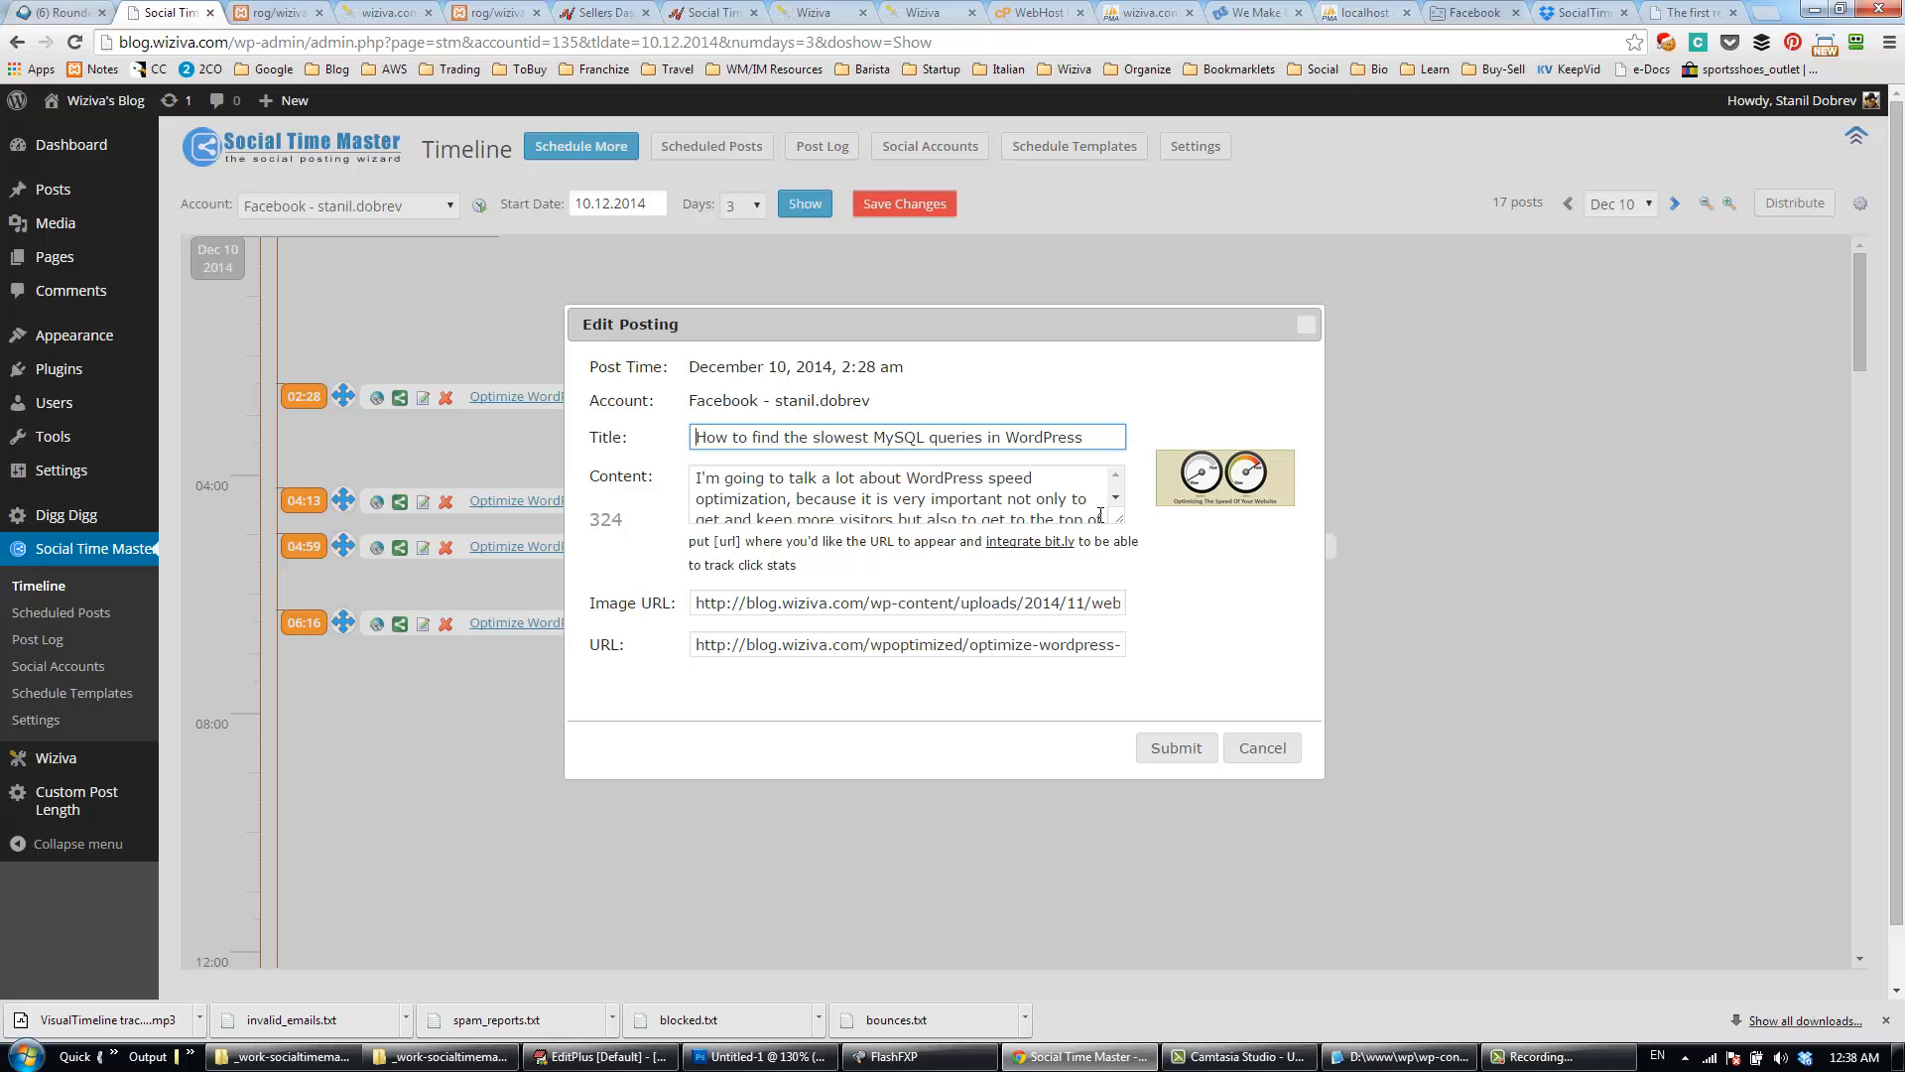
click(1263, 748)
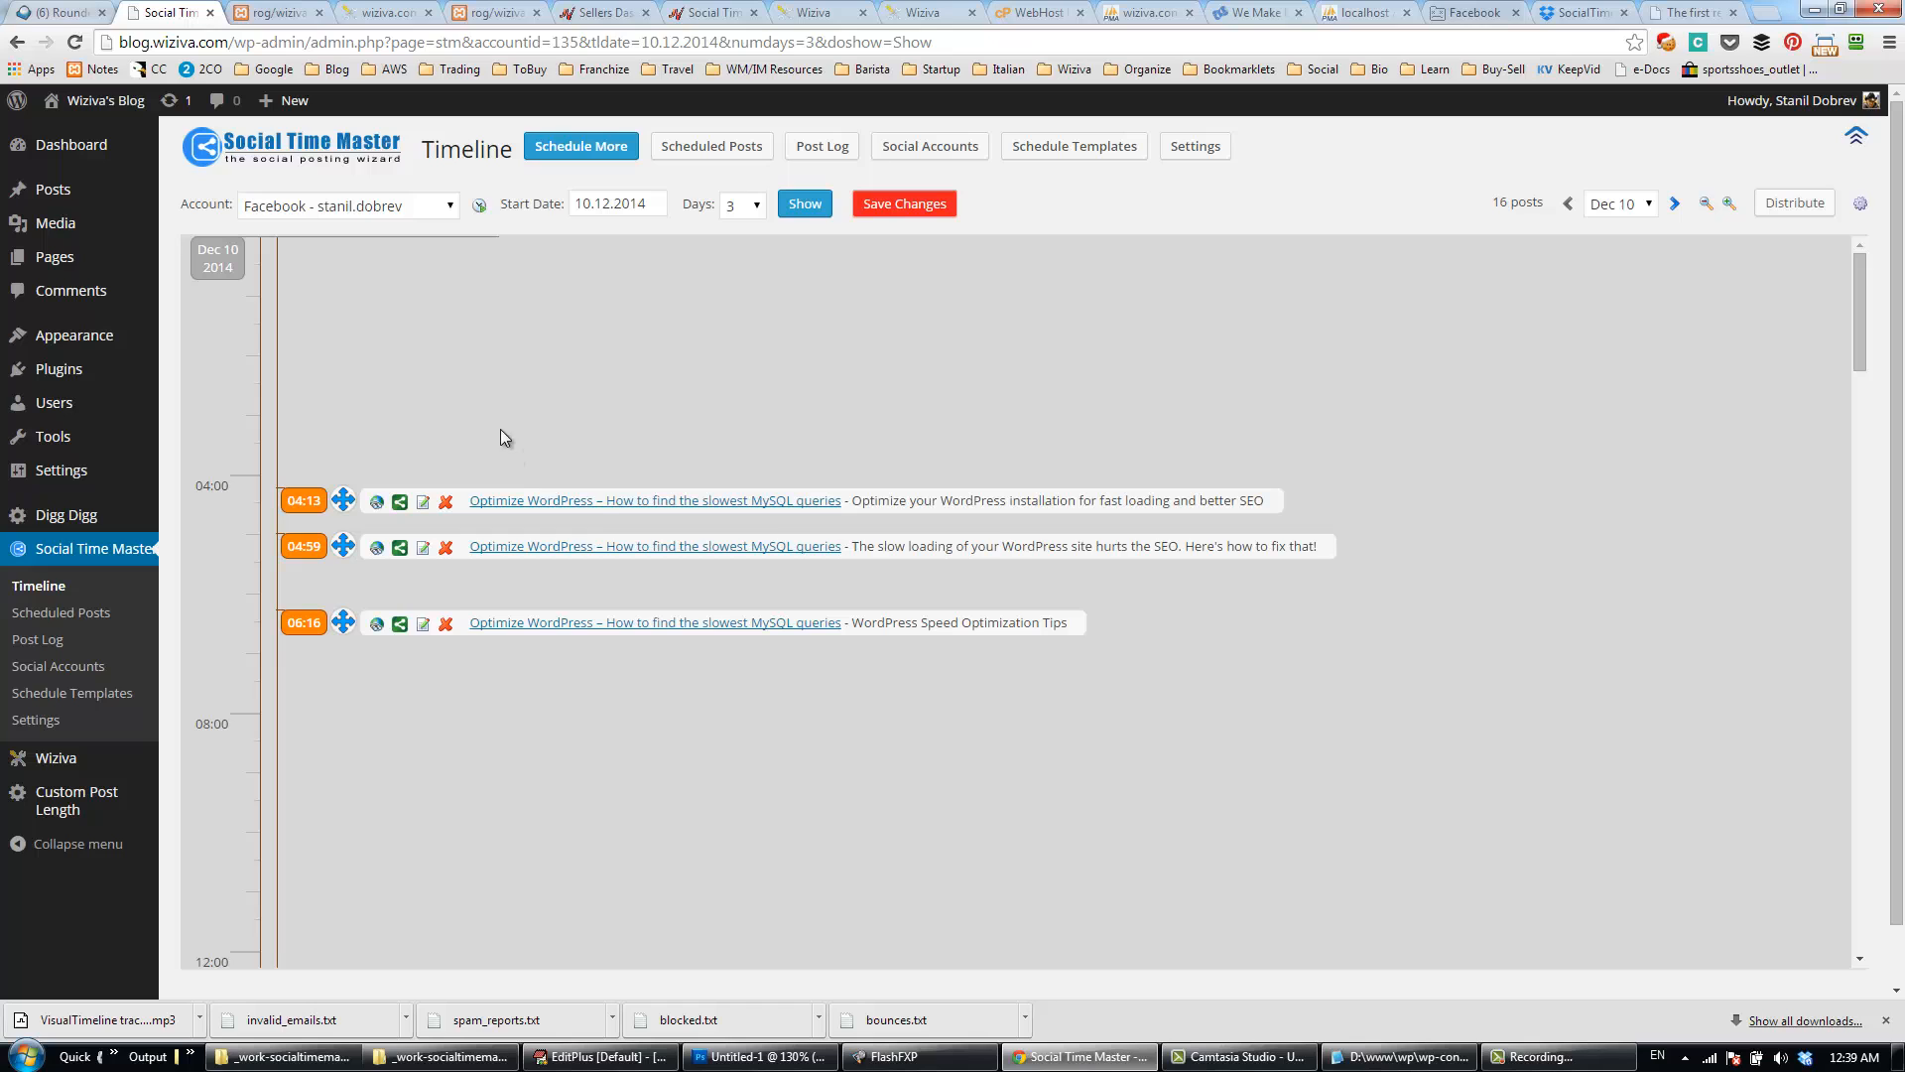
Step: View the source blog post of the 04:13 timeline entry in the WordPress editor and return to the timeline
click(586, 506)
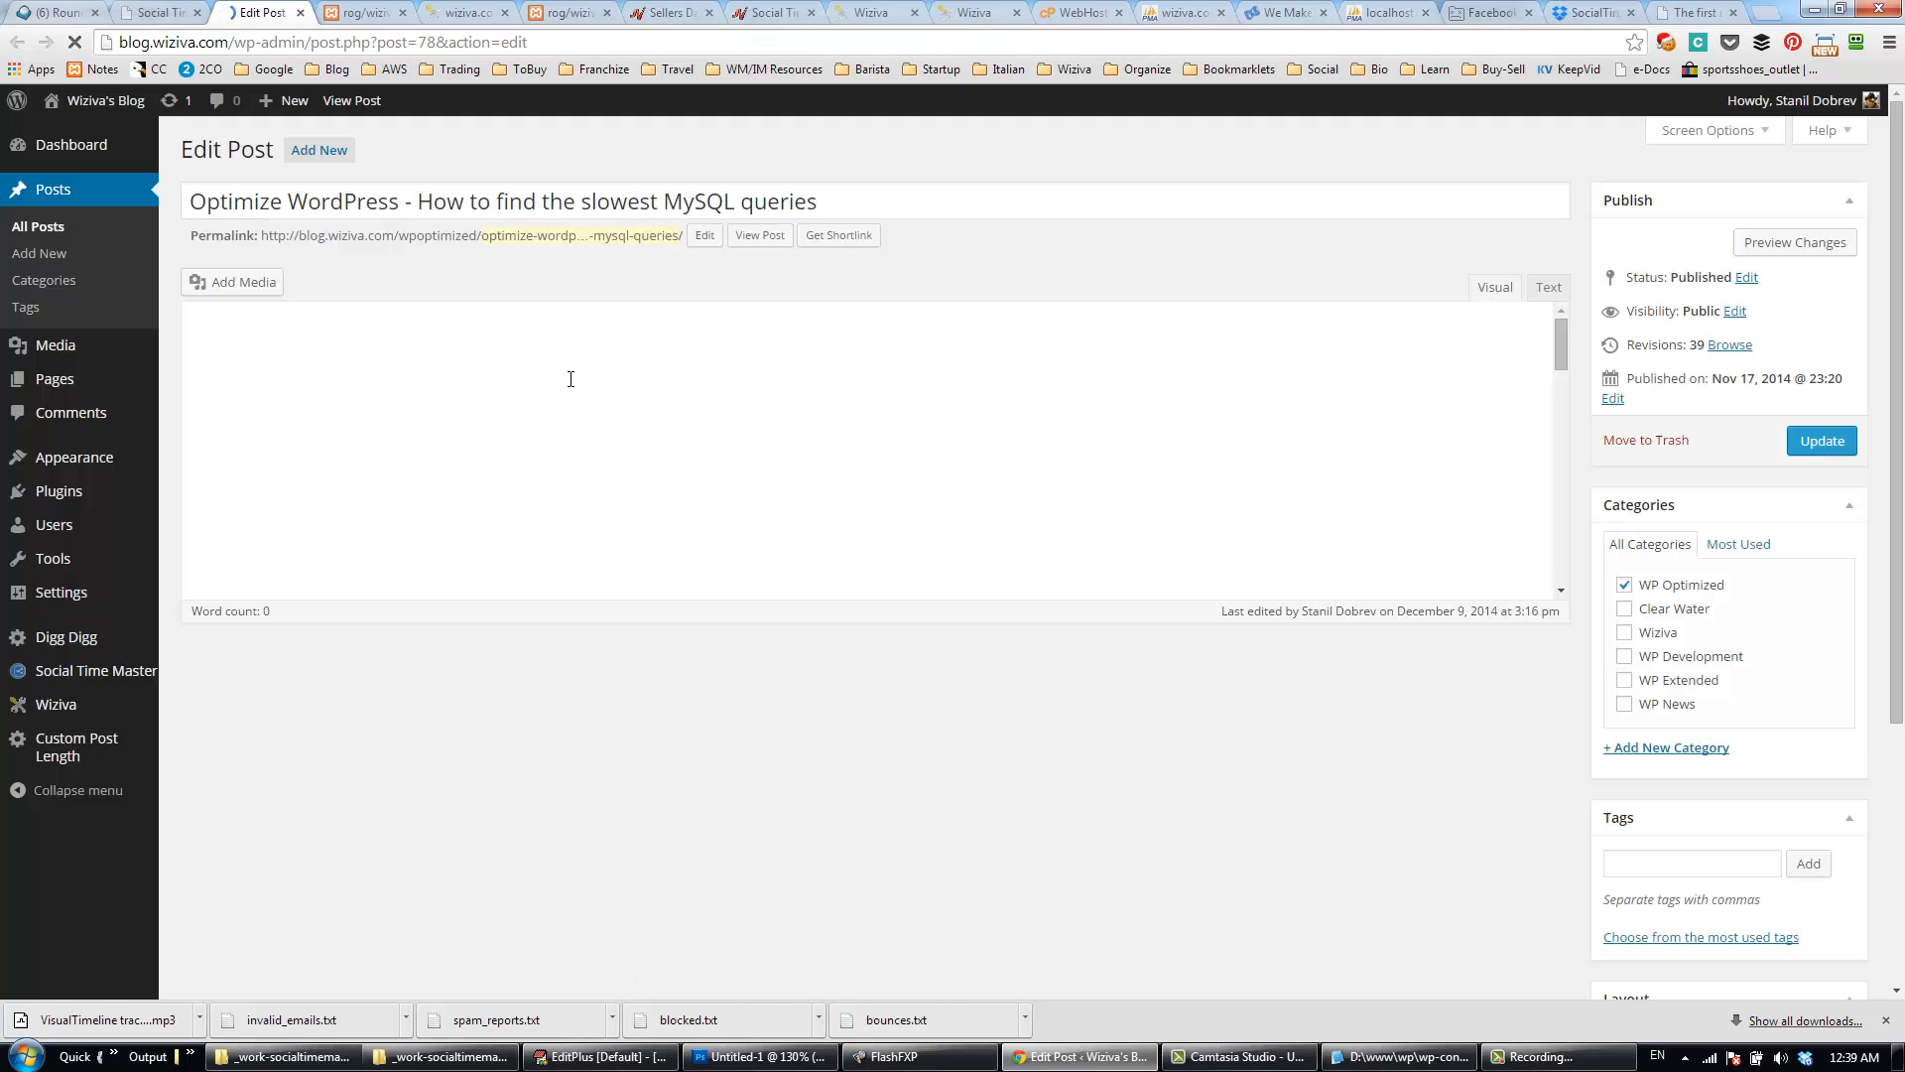
click(300, 13)
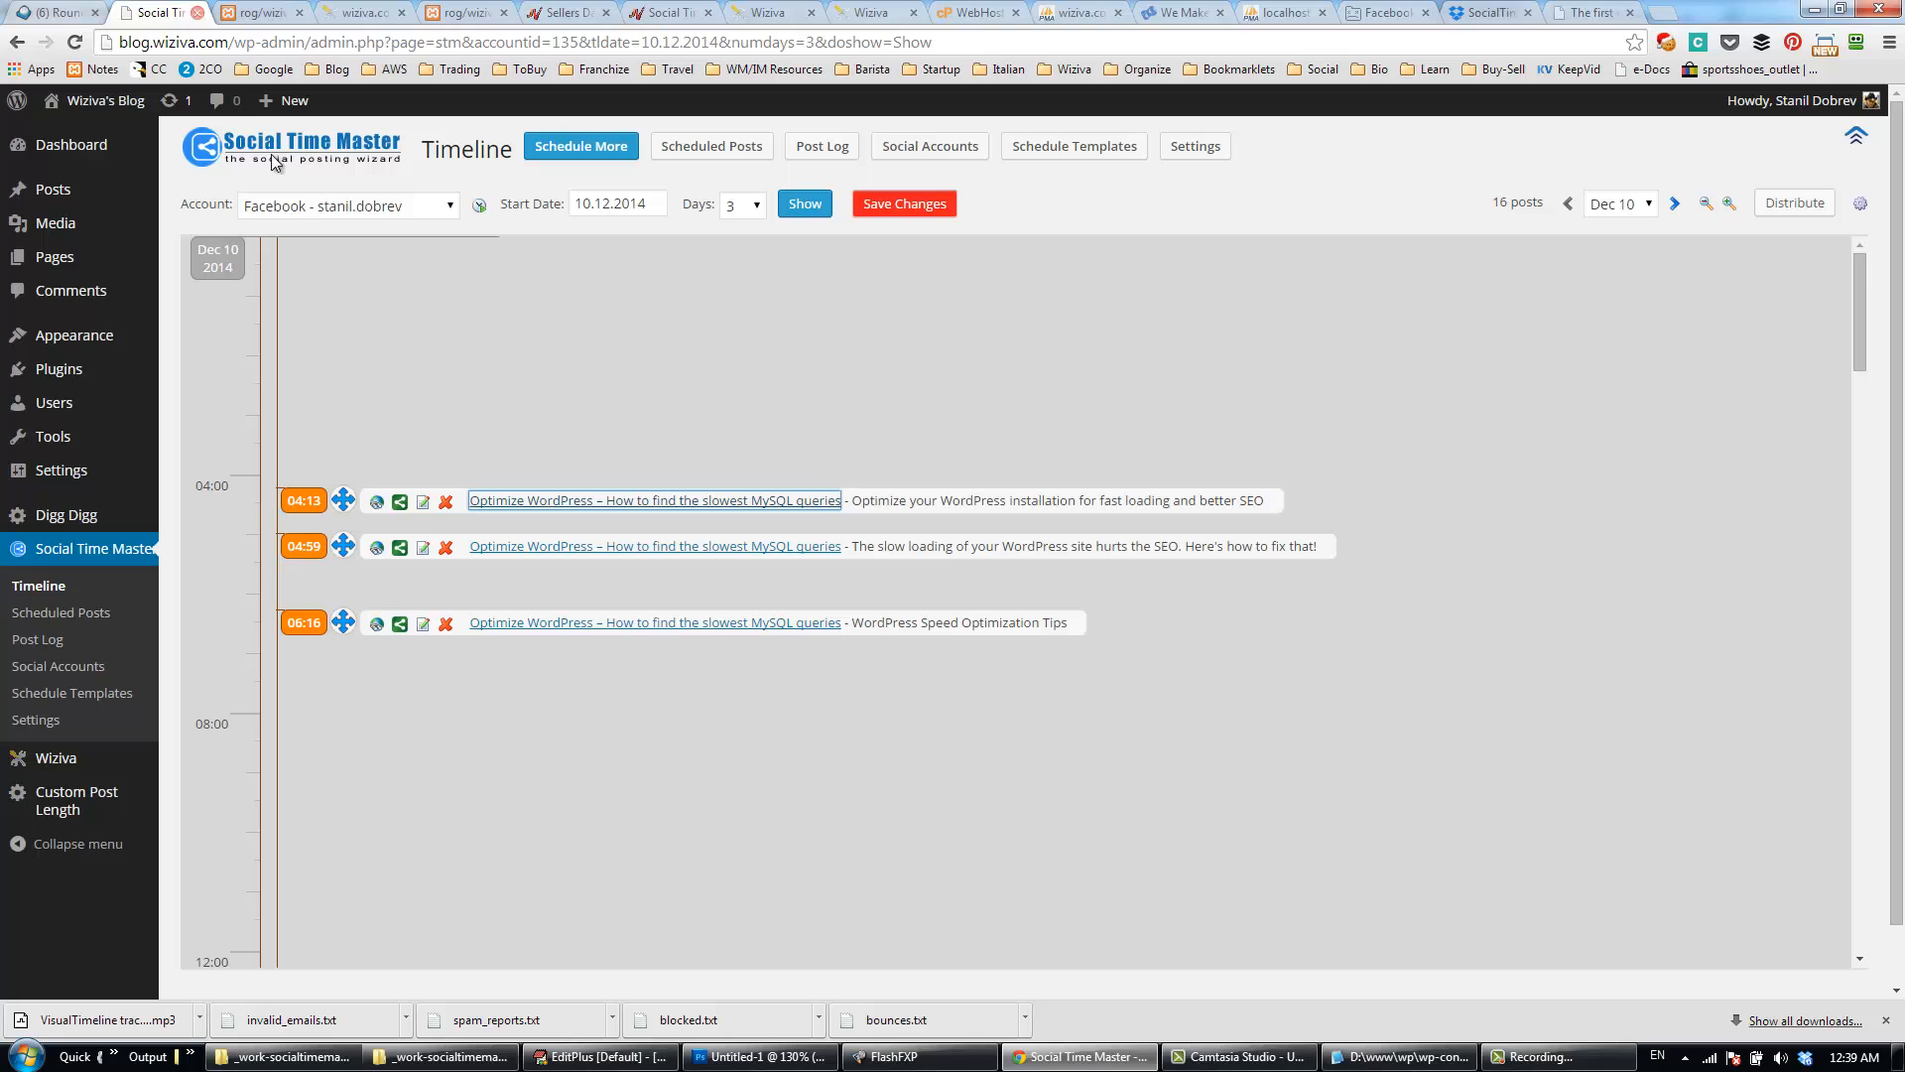
Step: Zoom out to show several days and distribute the posts randomly across the entire timeline with a 30% deviation
click(1704, 208)
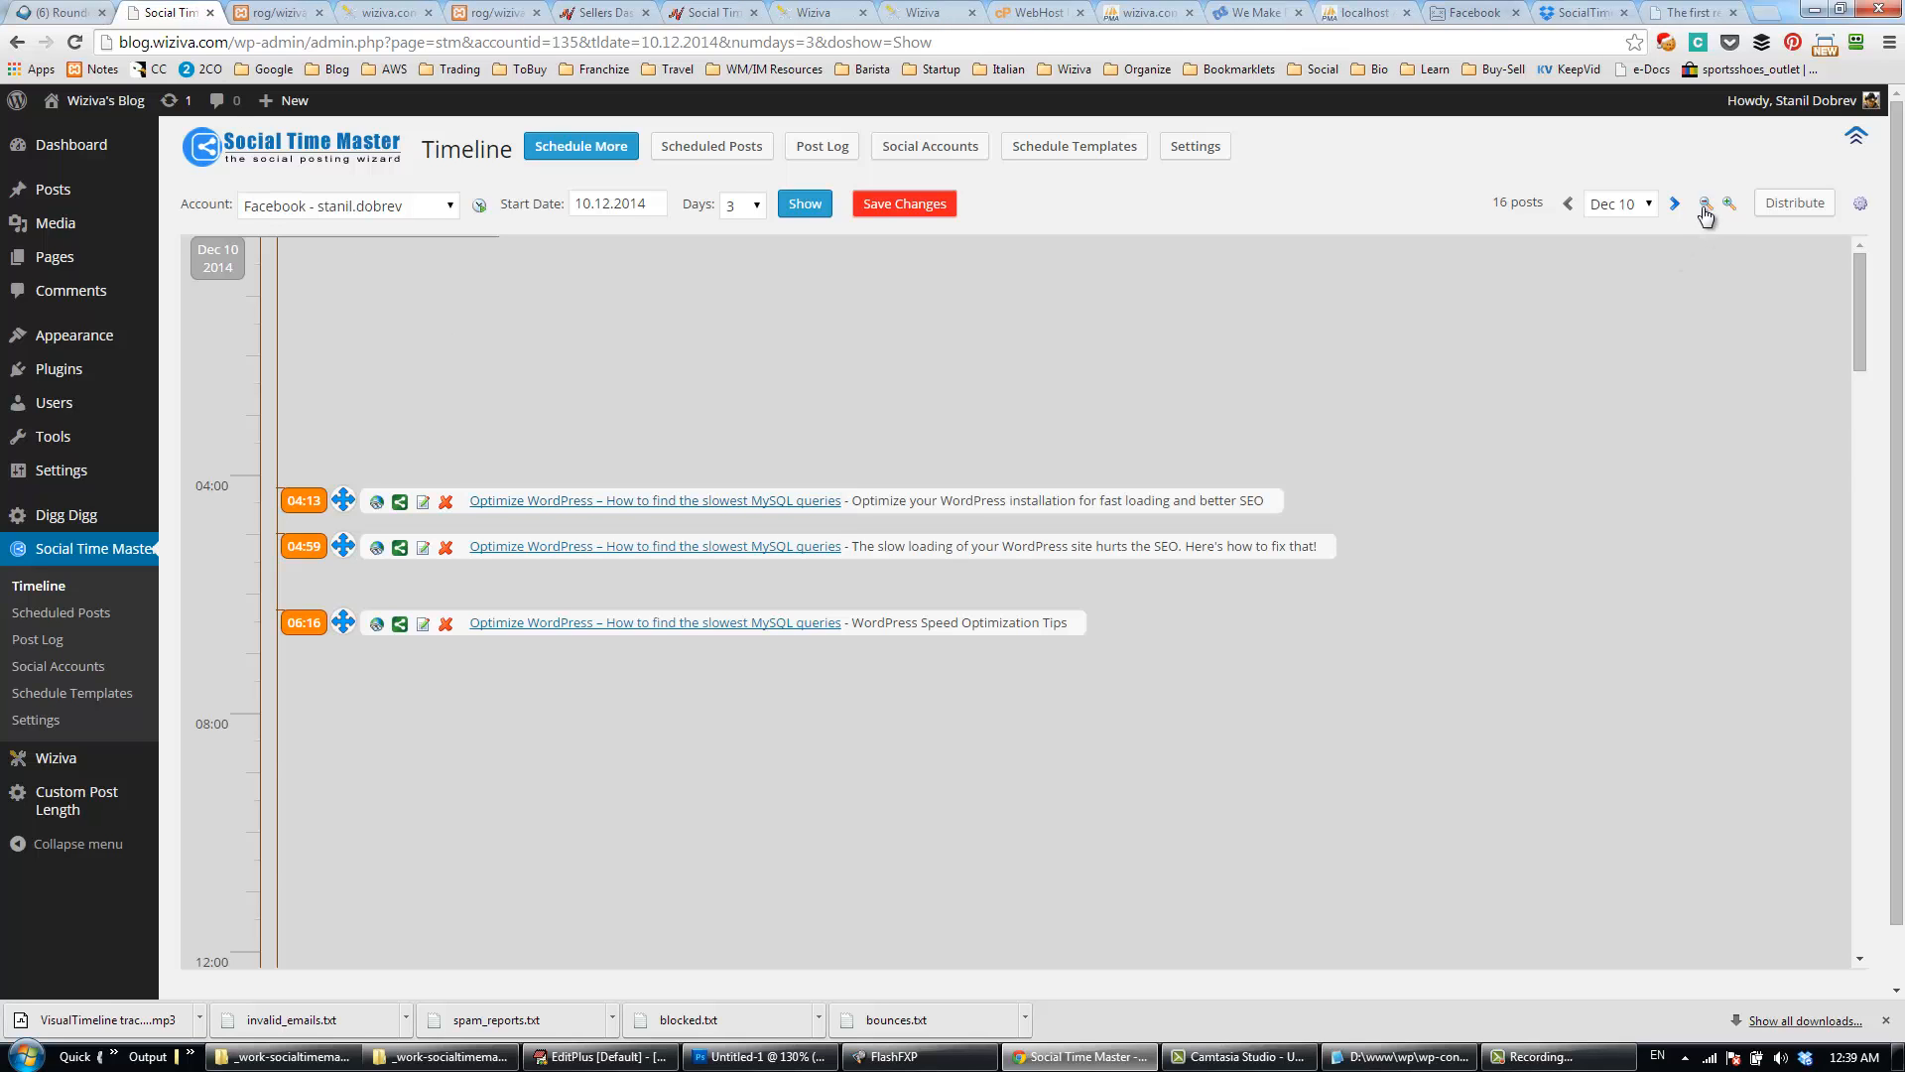
click(1705, 210)
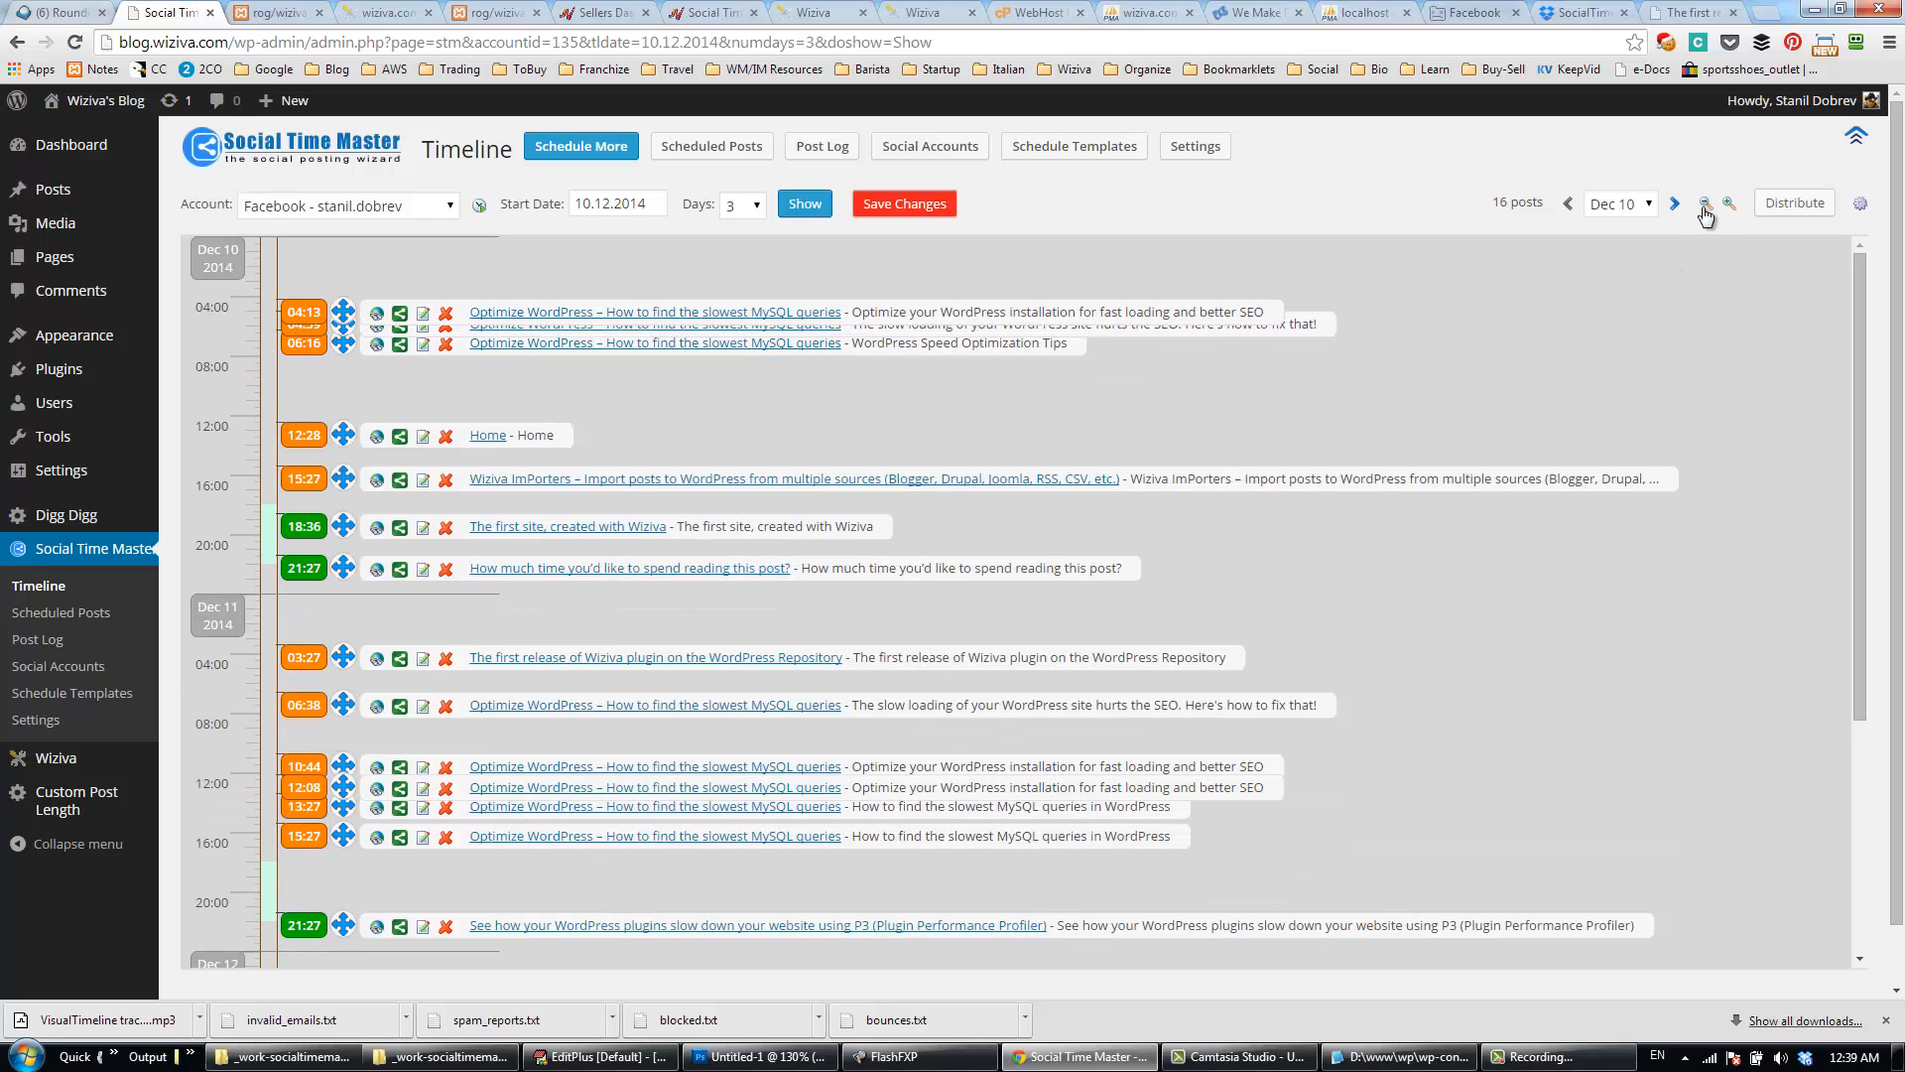
click(1783, 205)
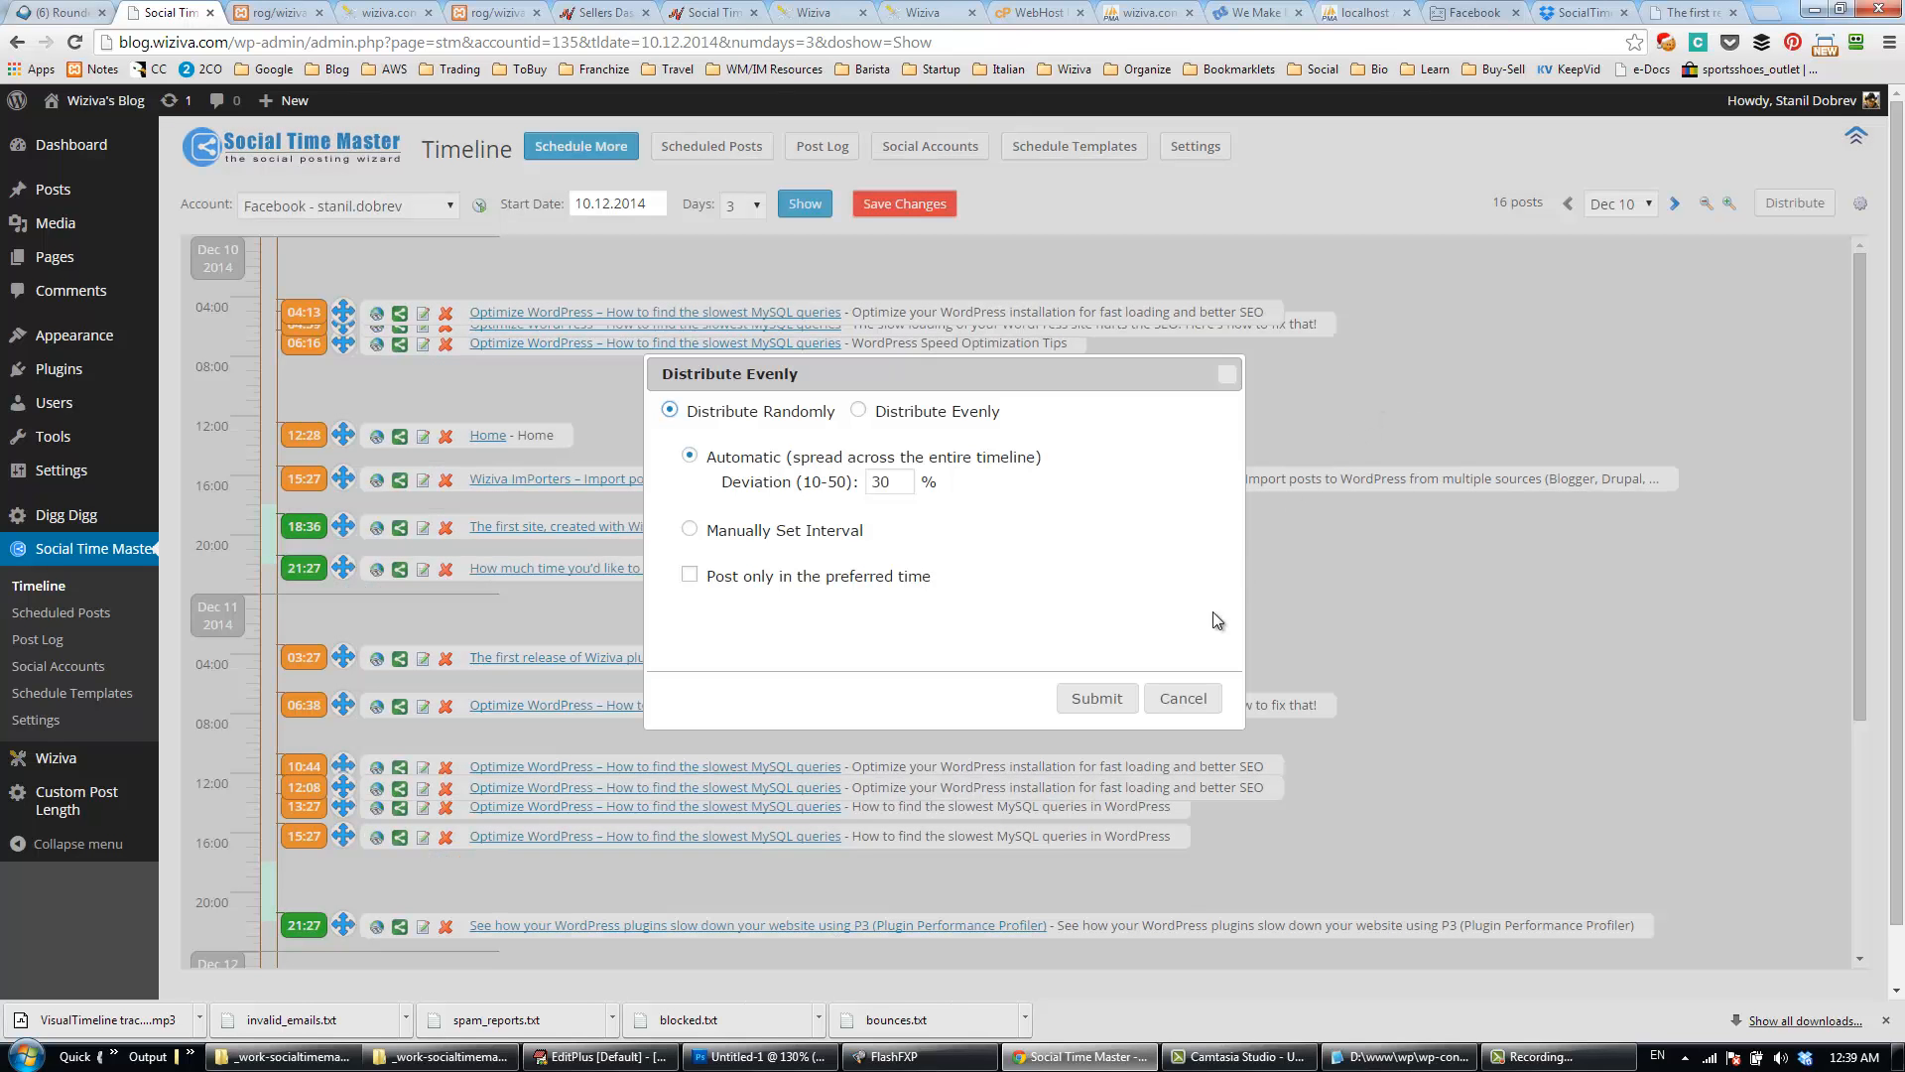
click(1111, 700)
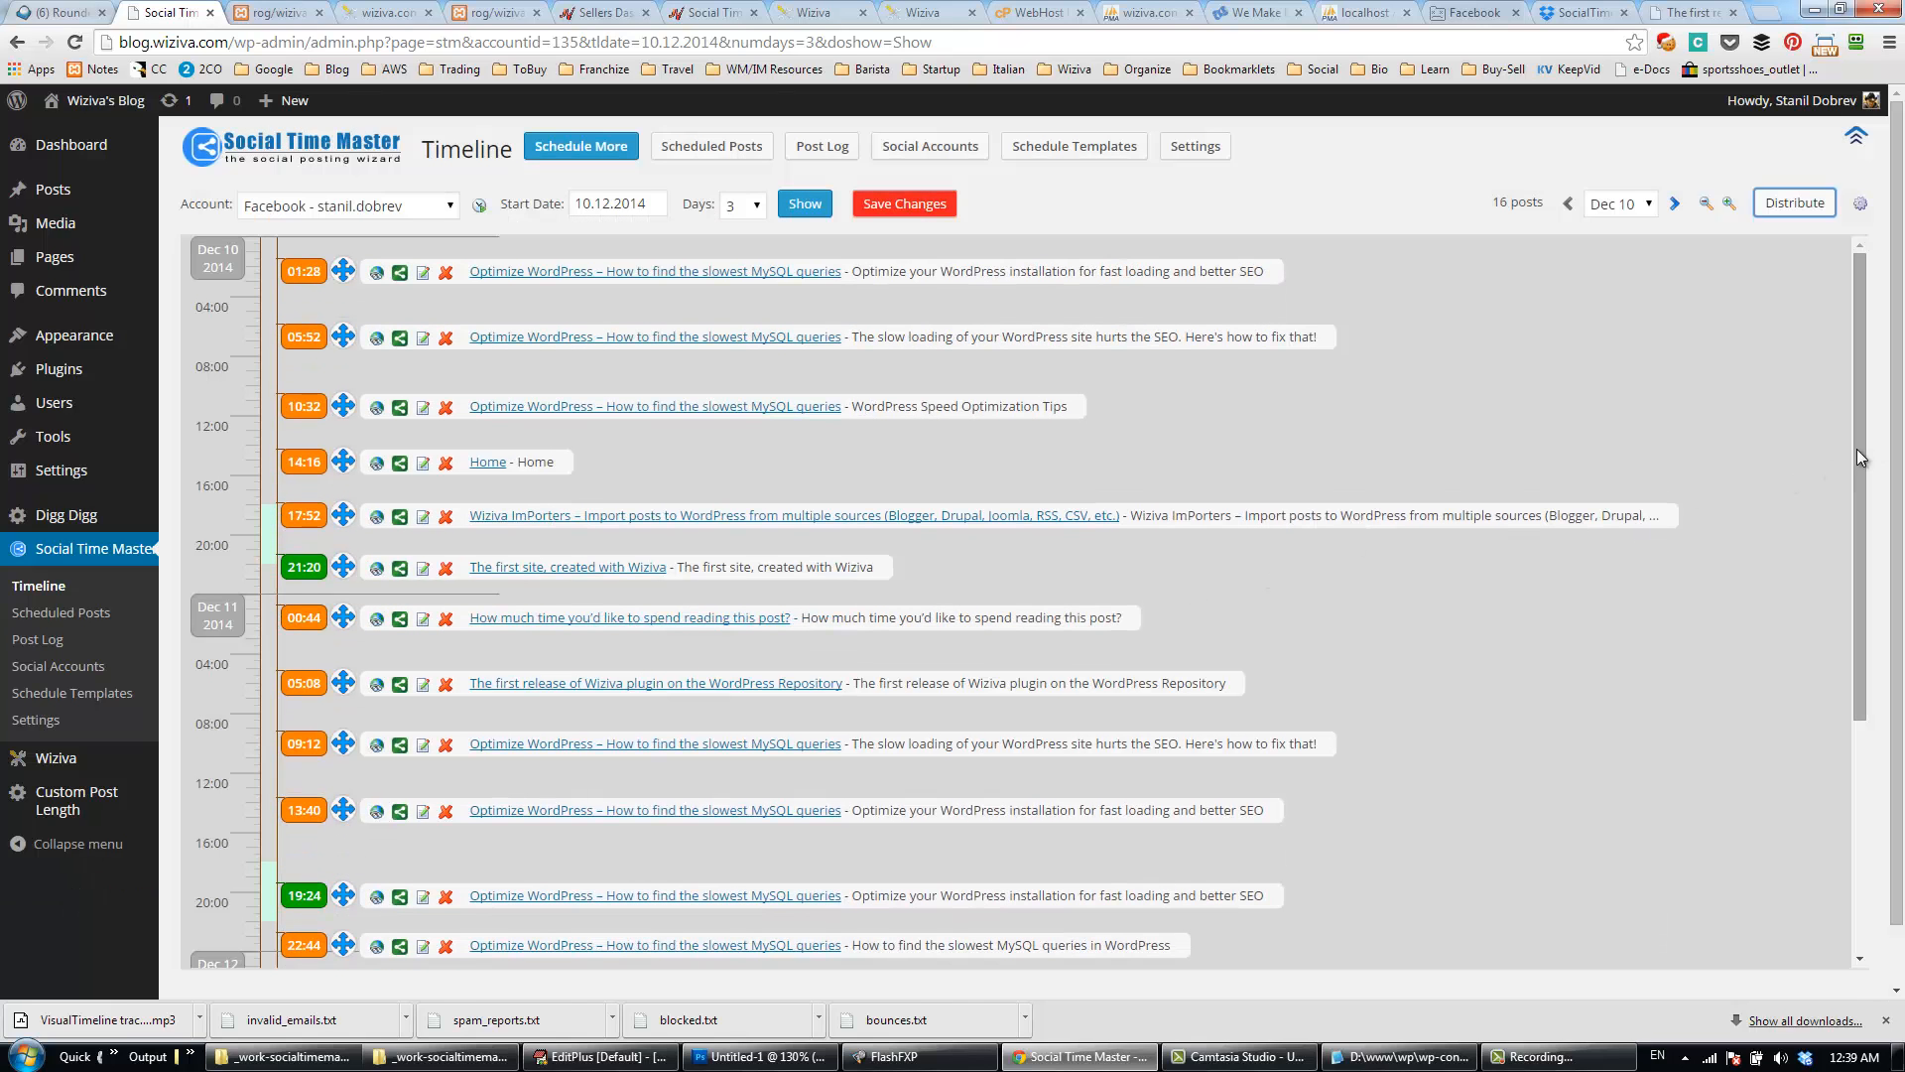
mouse_move(1856, 448)
mouse_down()
mouse_move(1859, 709)
mouse_move(1854, 419)
mouse_up()
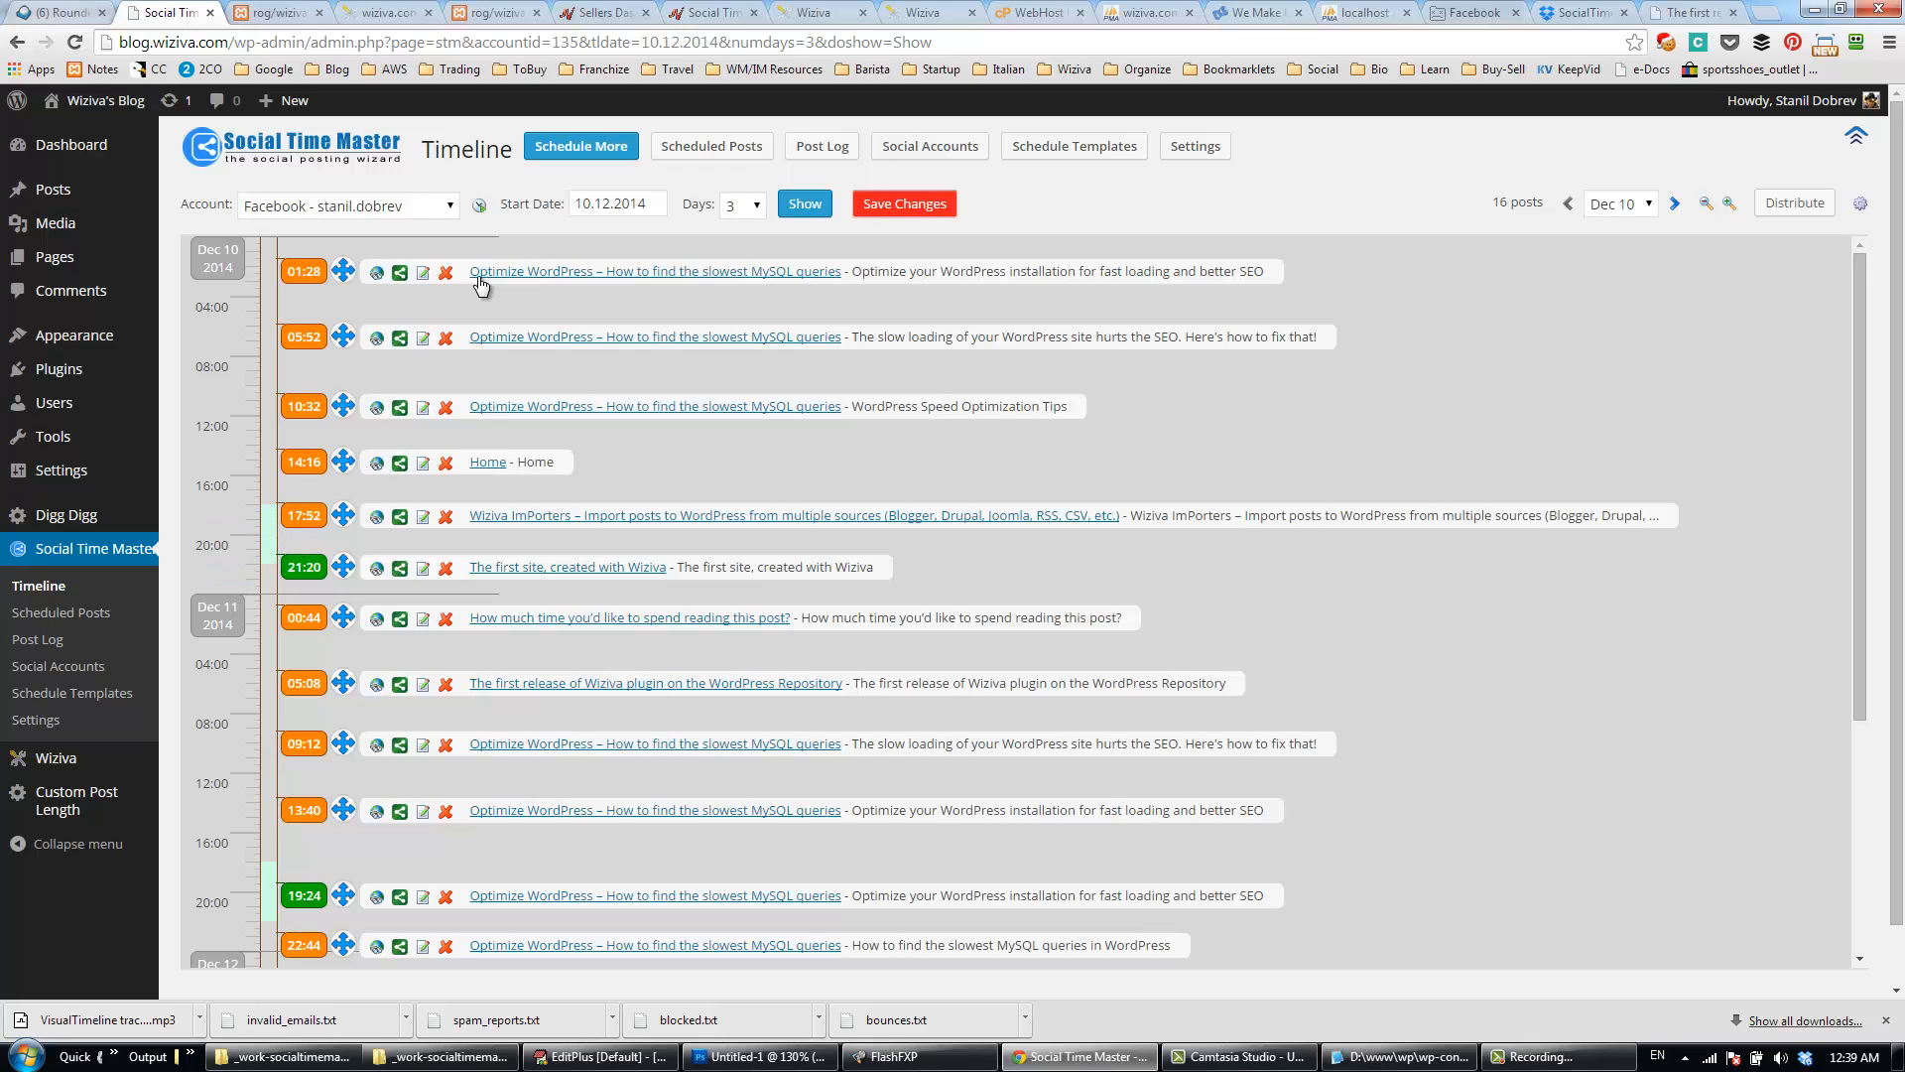
Step: Set the Facebook account's preferred posting time to 18:00–22:00 and move the Wiziva ImPorters post to 18:24 and the Home post to 19:48
click(480, 206)
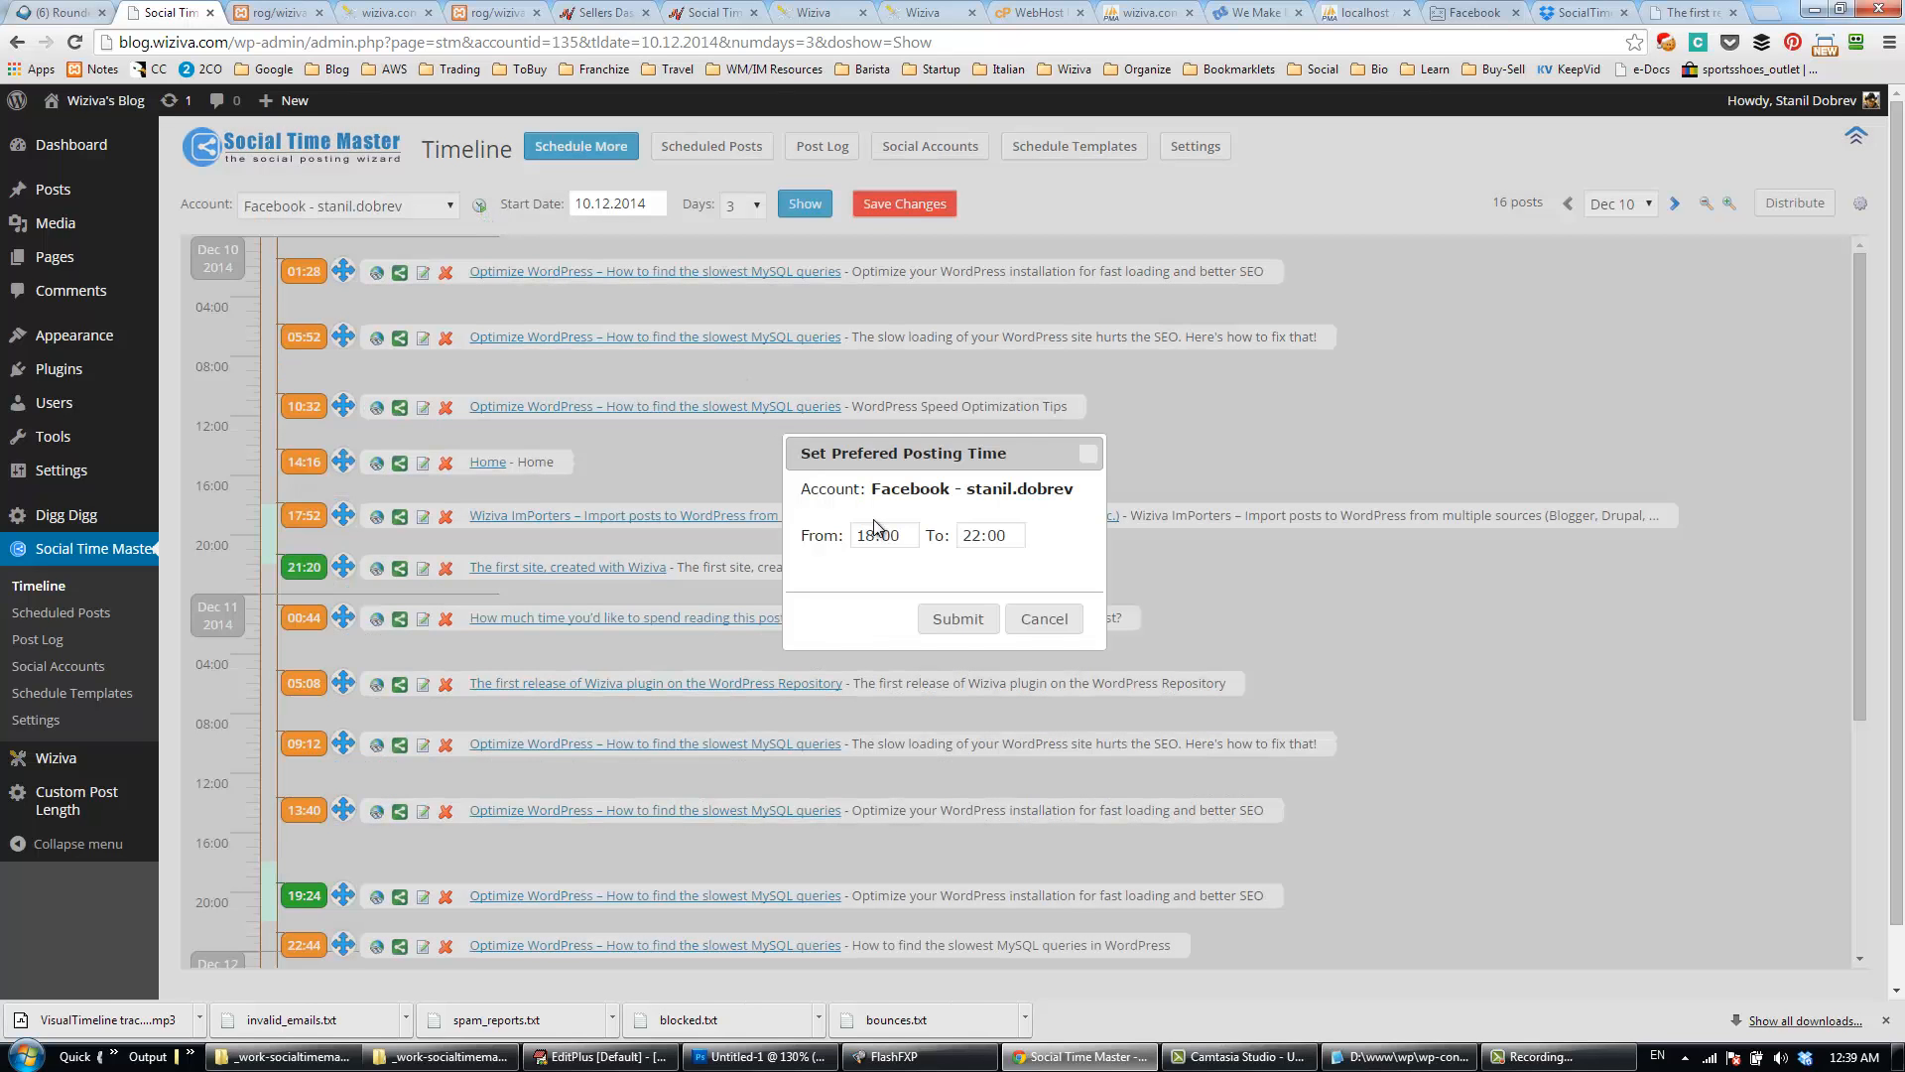
click(880, 535)
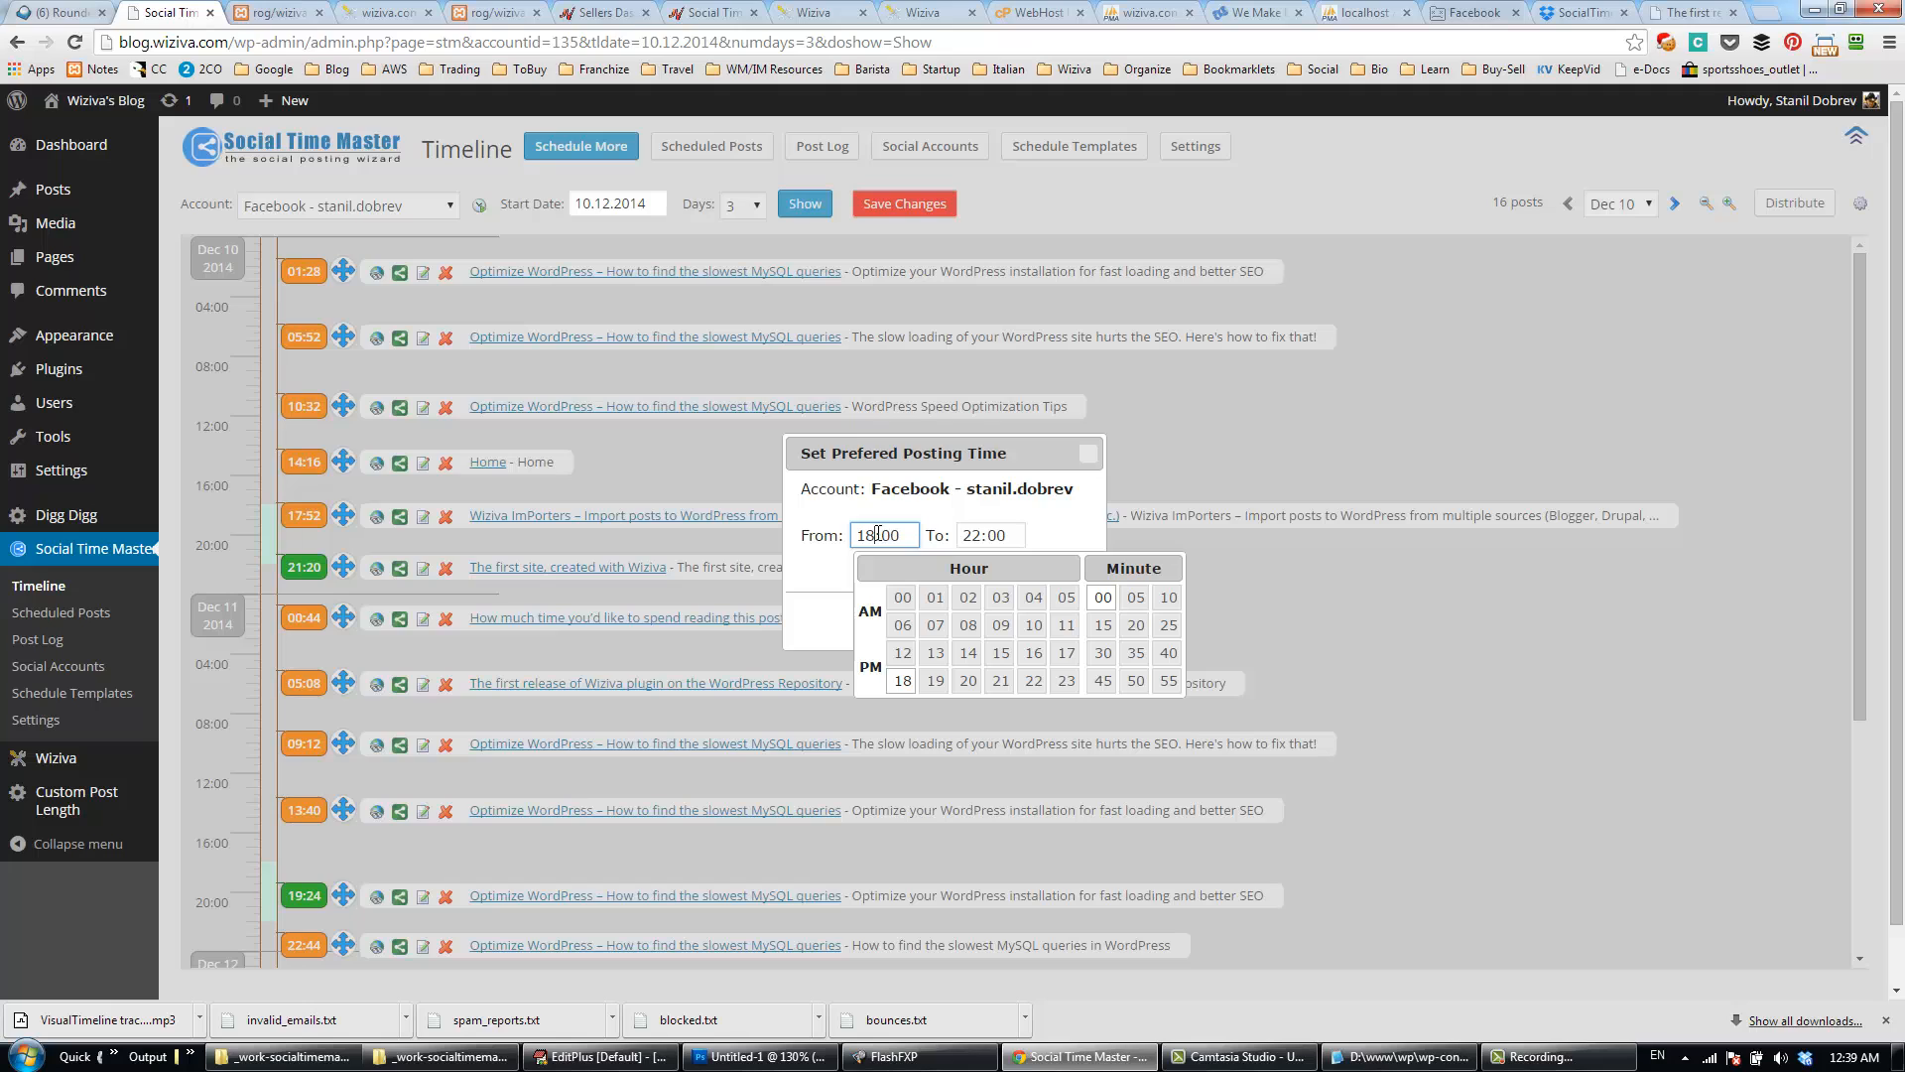
click(902, 680)
click(1102, 599)
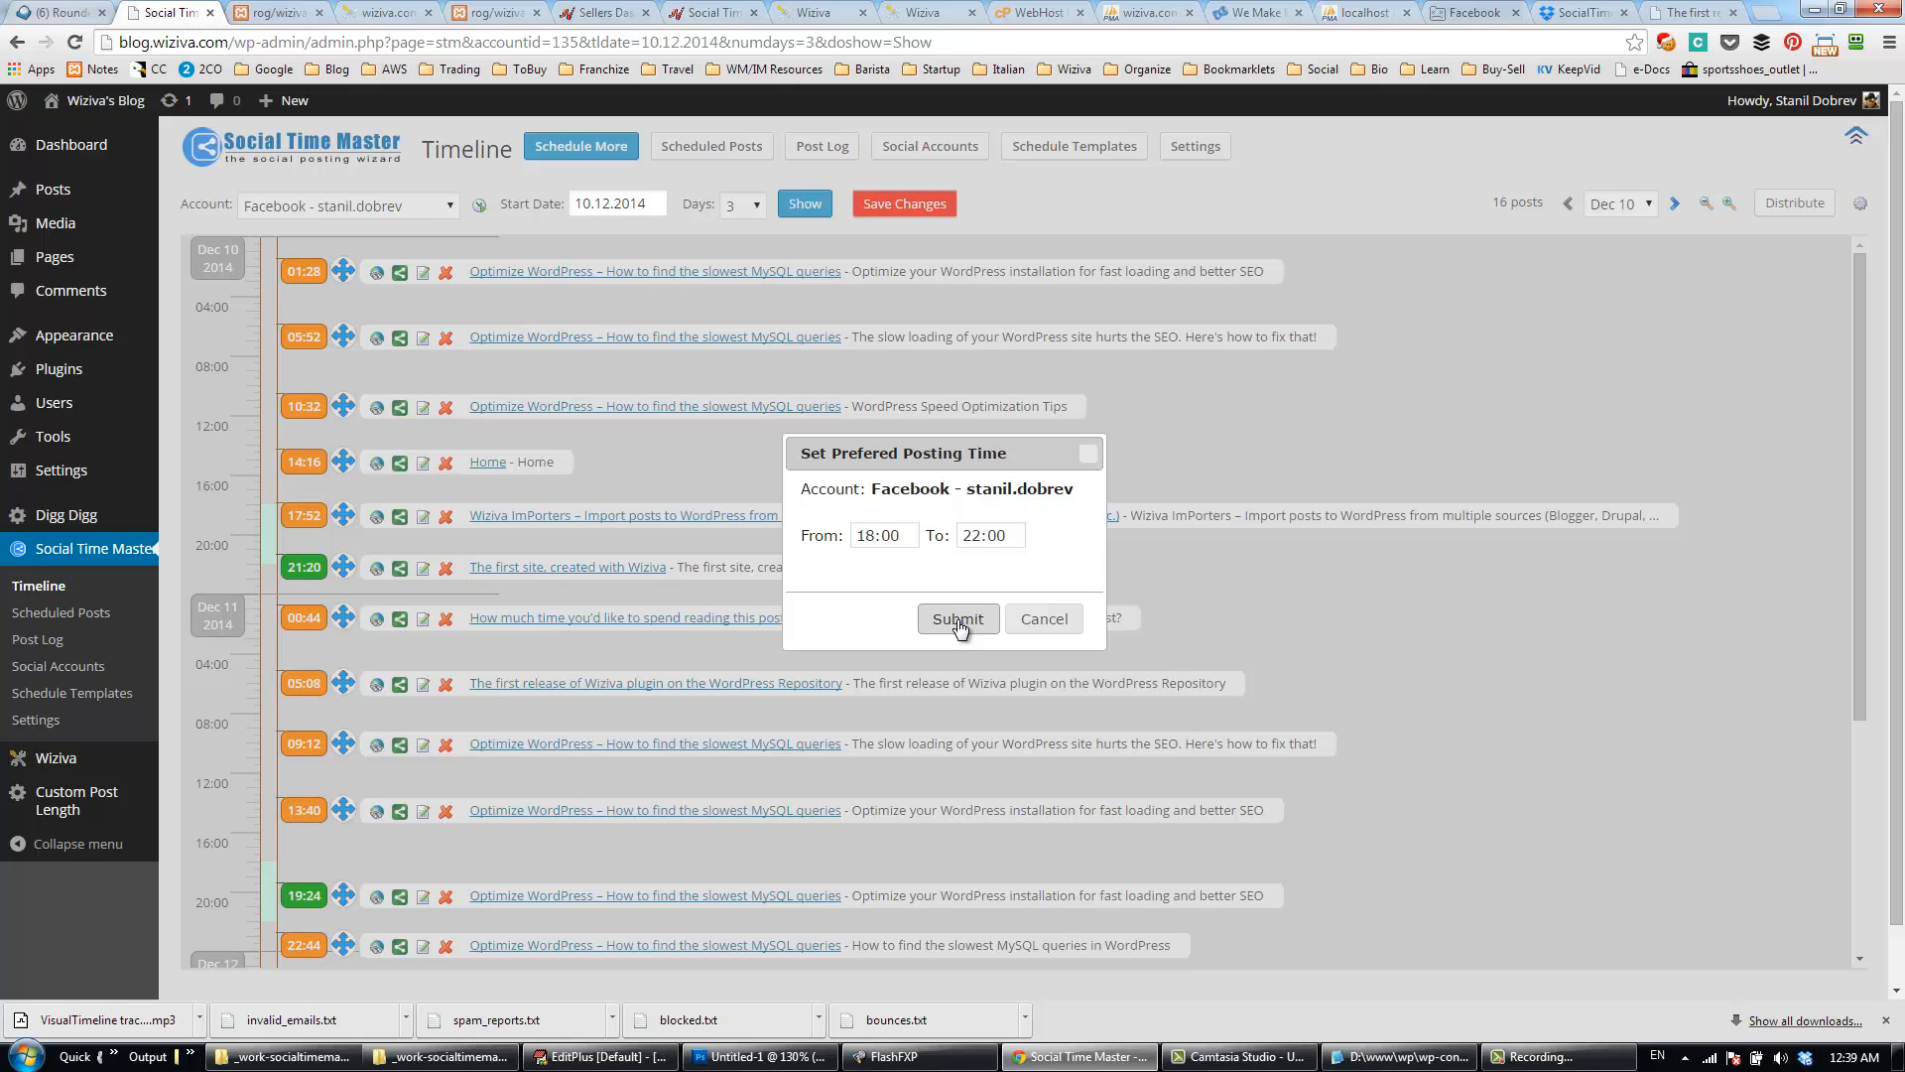
click(958, 625)
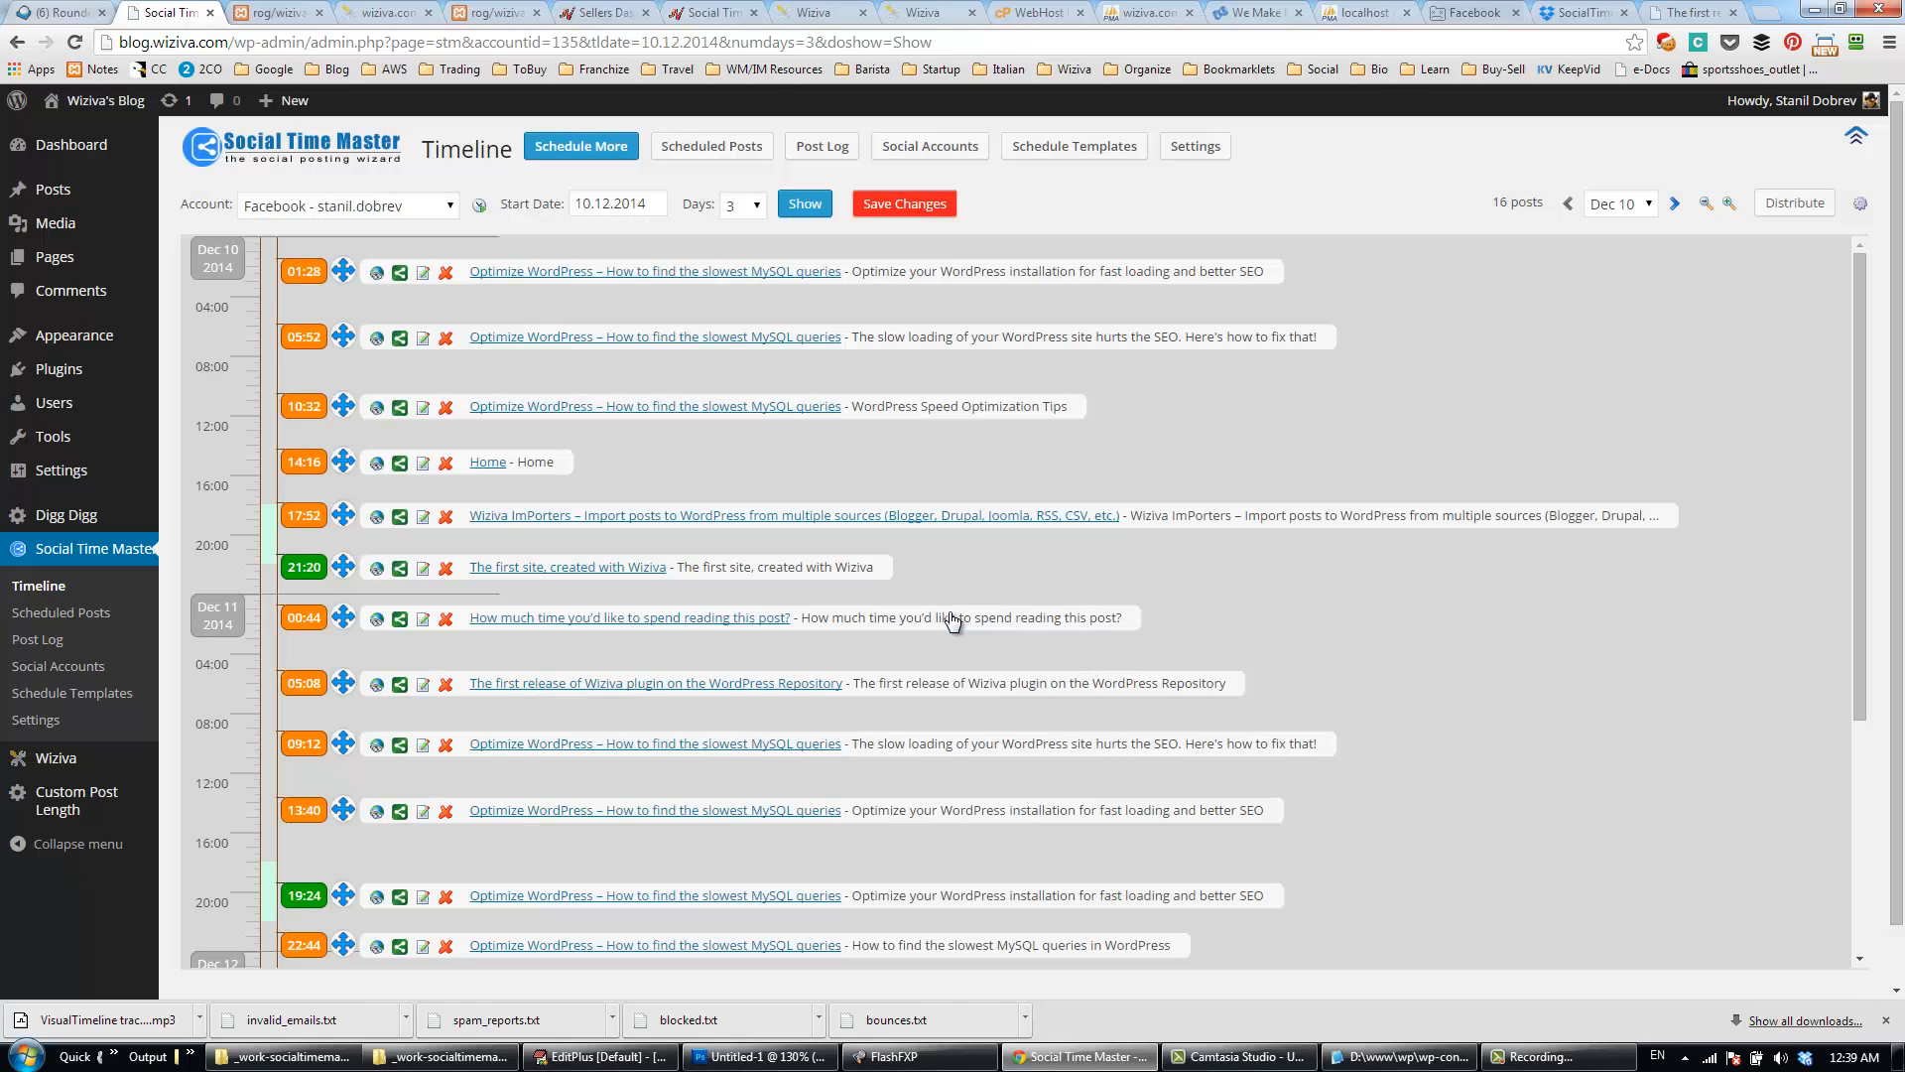
mouse_move(345, 519)
mouse_down()
mouse_move(344, 551)
mouse_move(343, 526)
mouse_up()
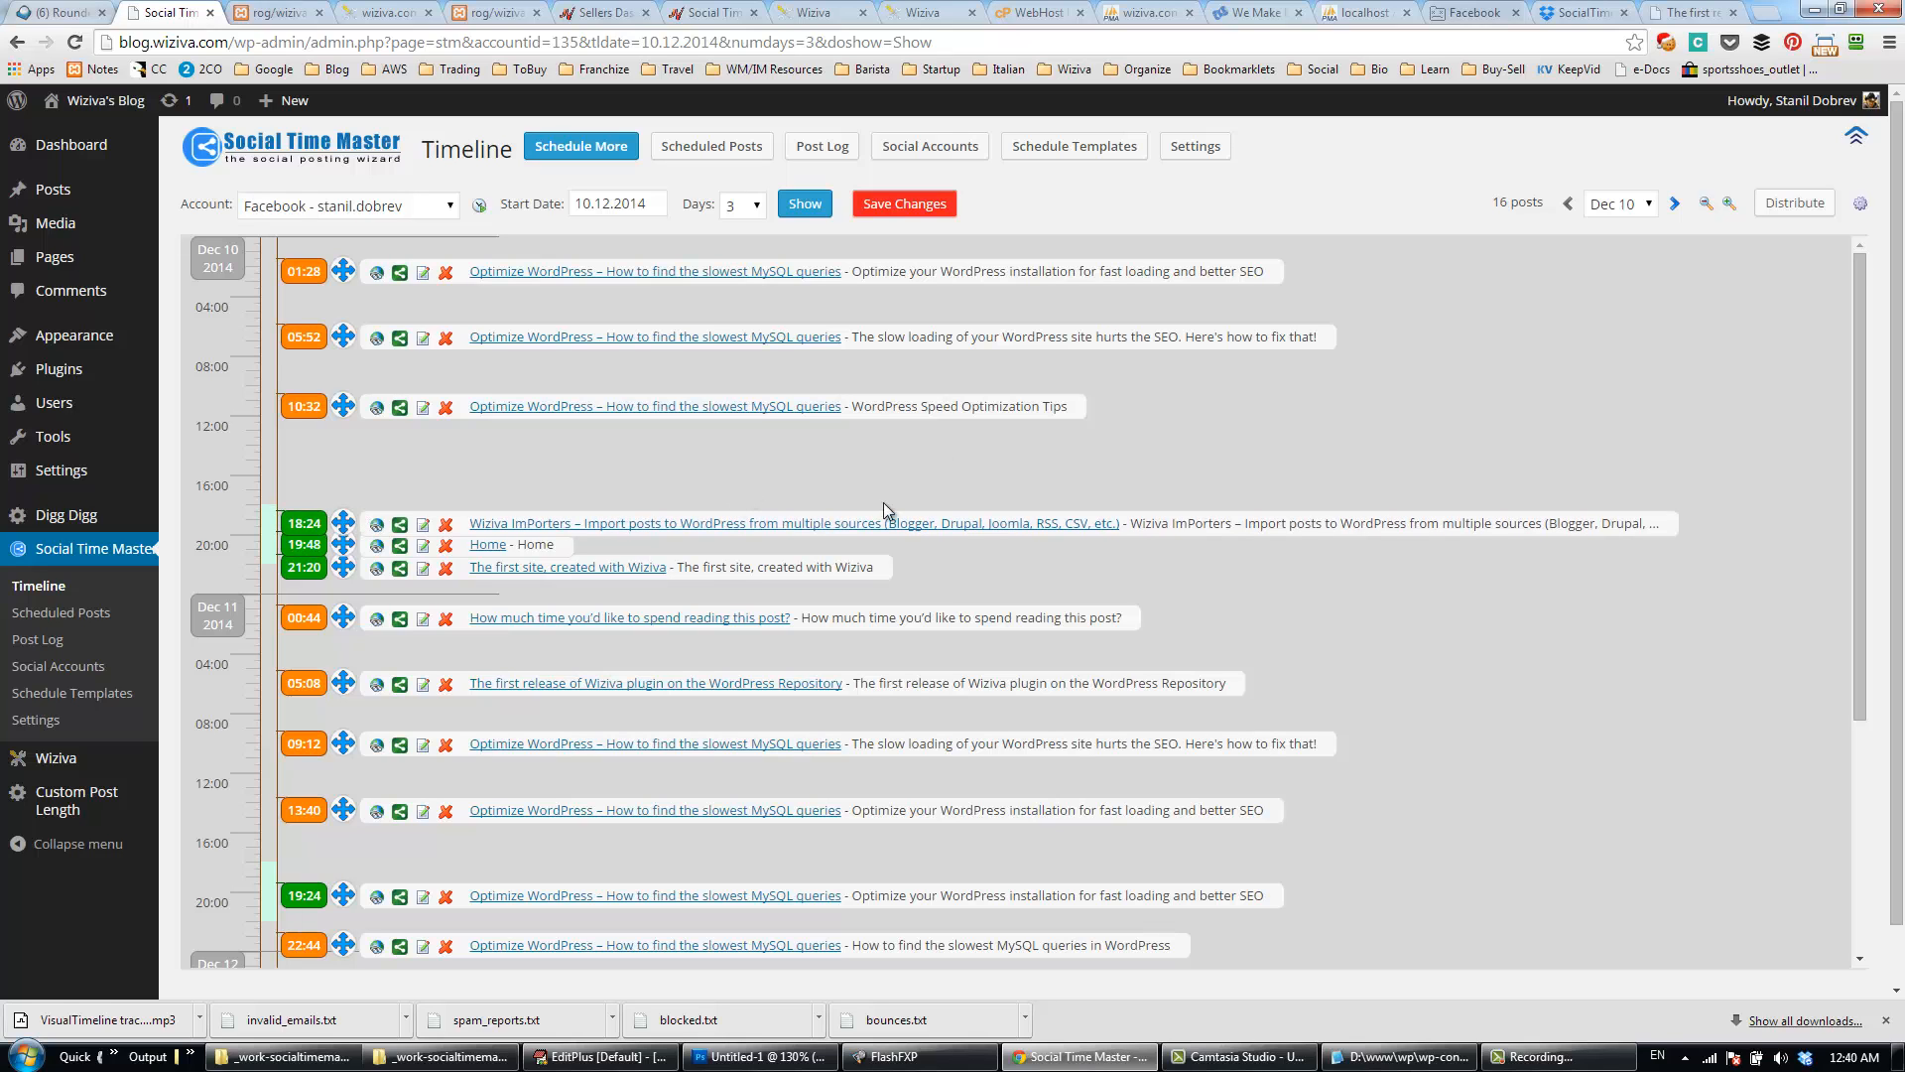
Step: Redistribute the timeline posts randomly and automatically with a 30% deviation, posting only in the preferred time
click(1794, 202)
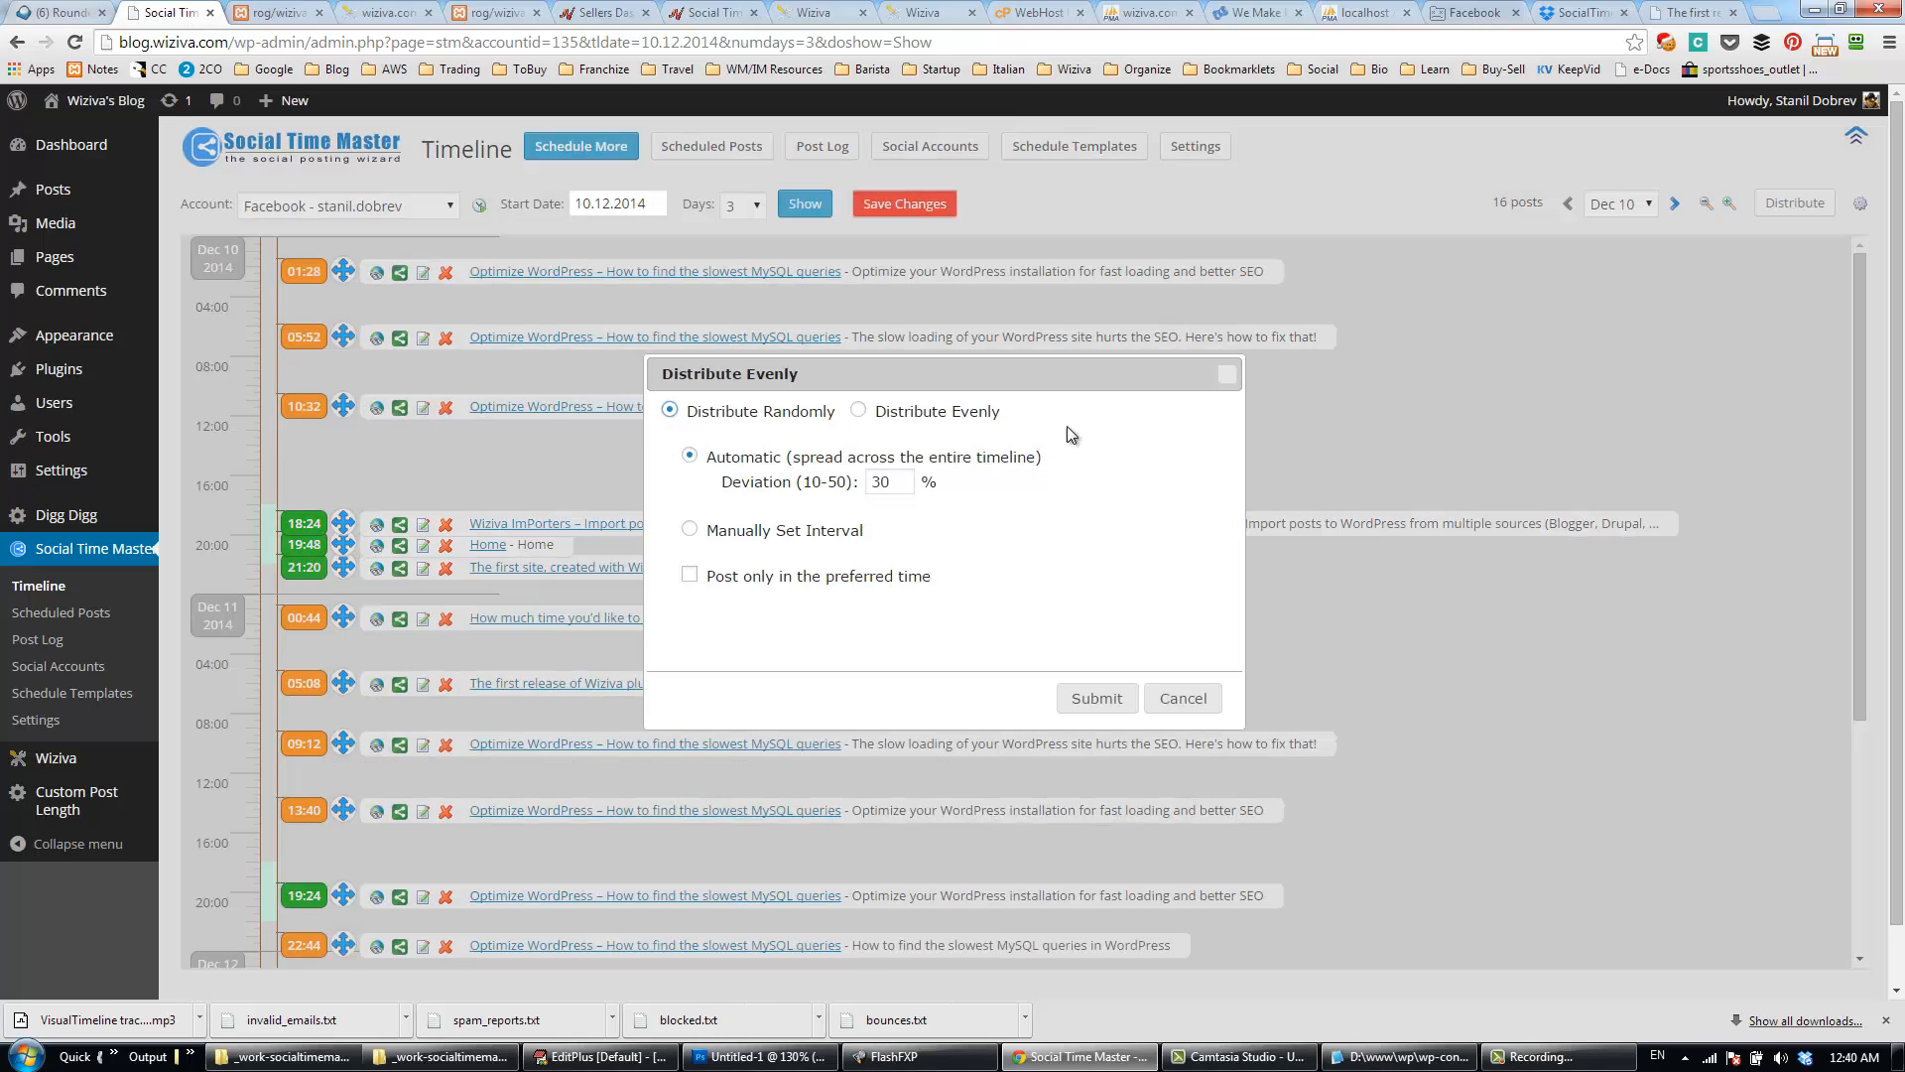
click(872, 577)
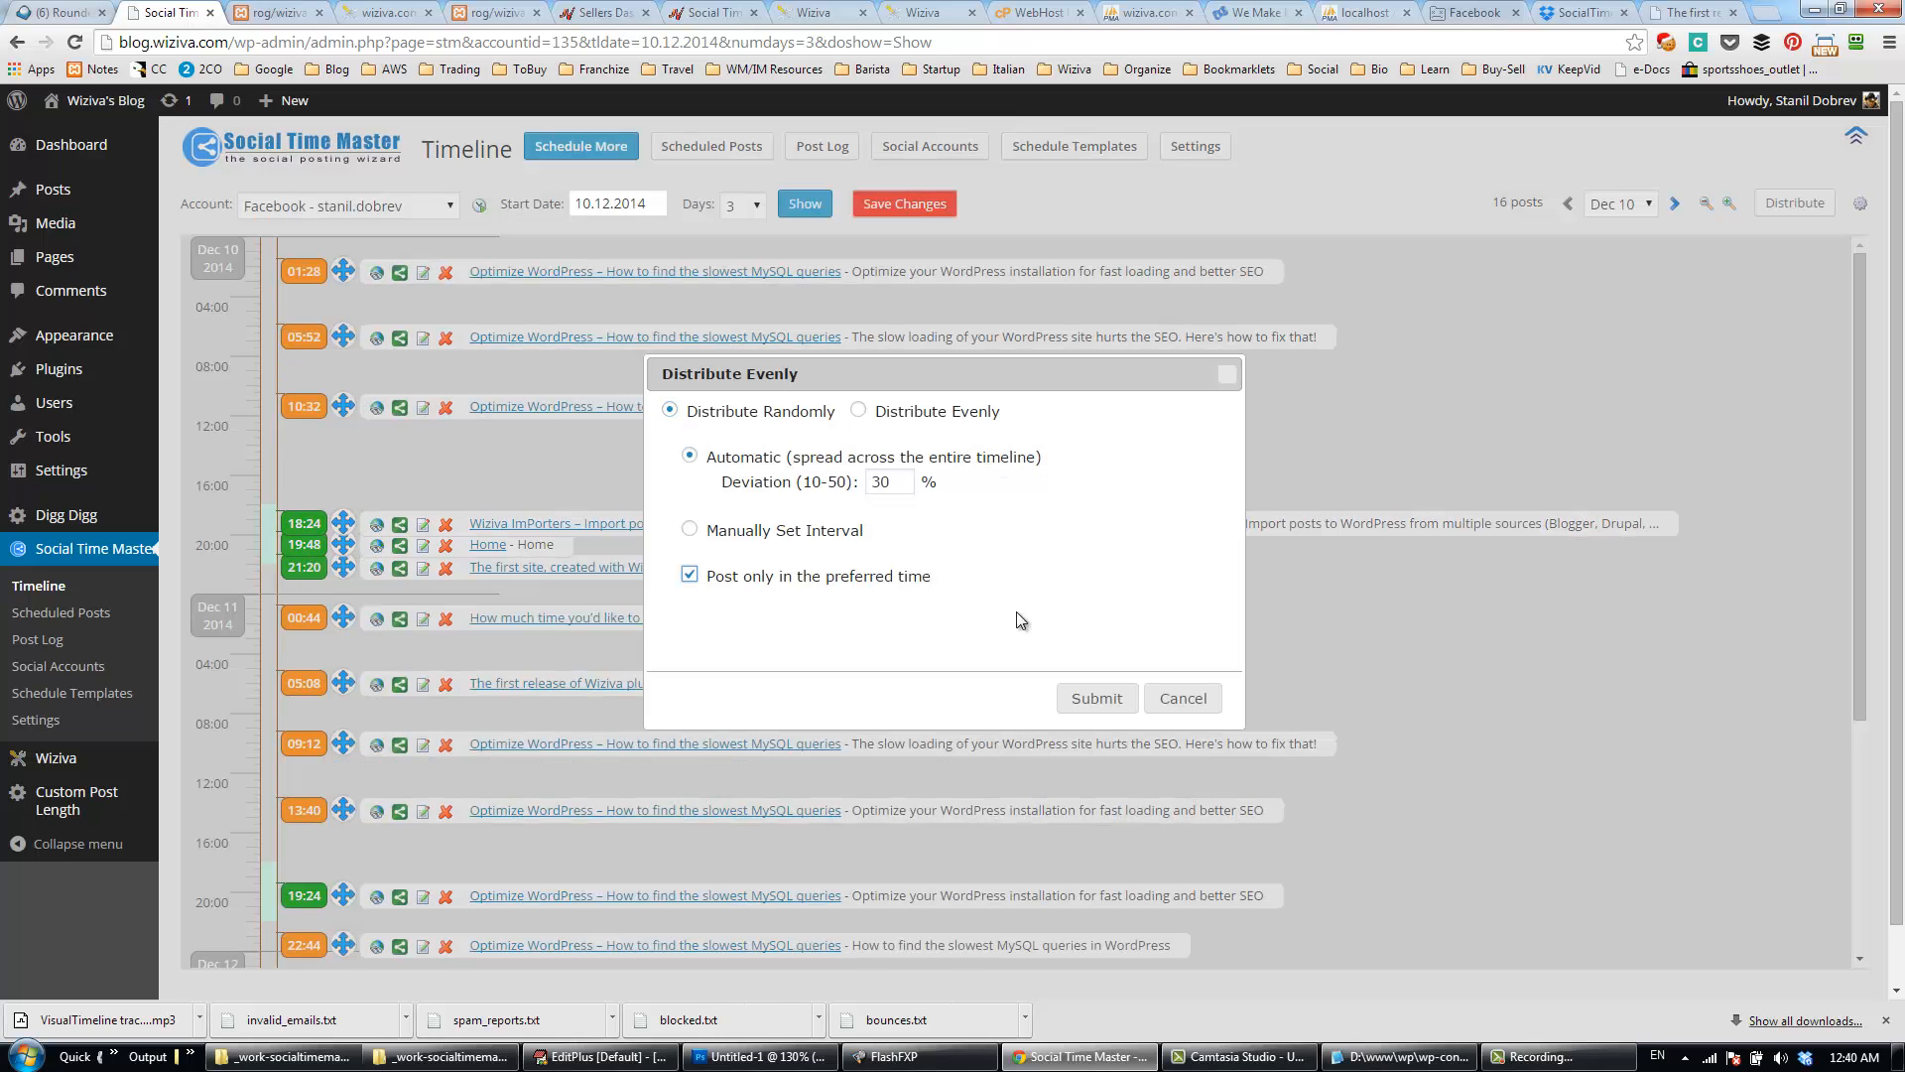
click(1099, 700)
Step: Collapse the Social Time Master header to enlarge the timeline and save the schedule changes
click(1857, 137)
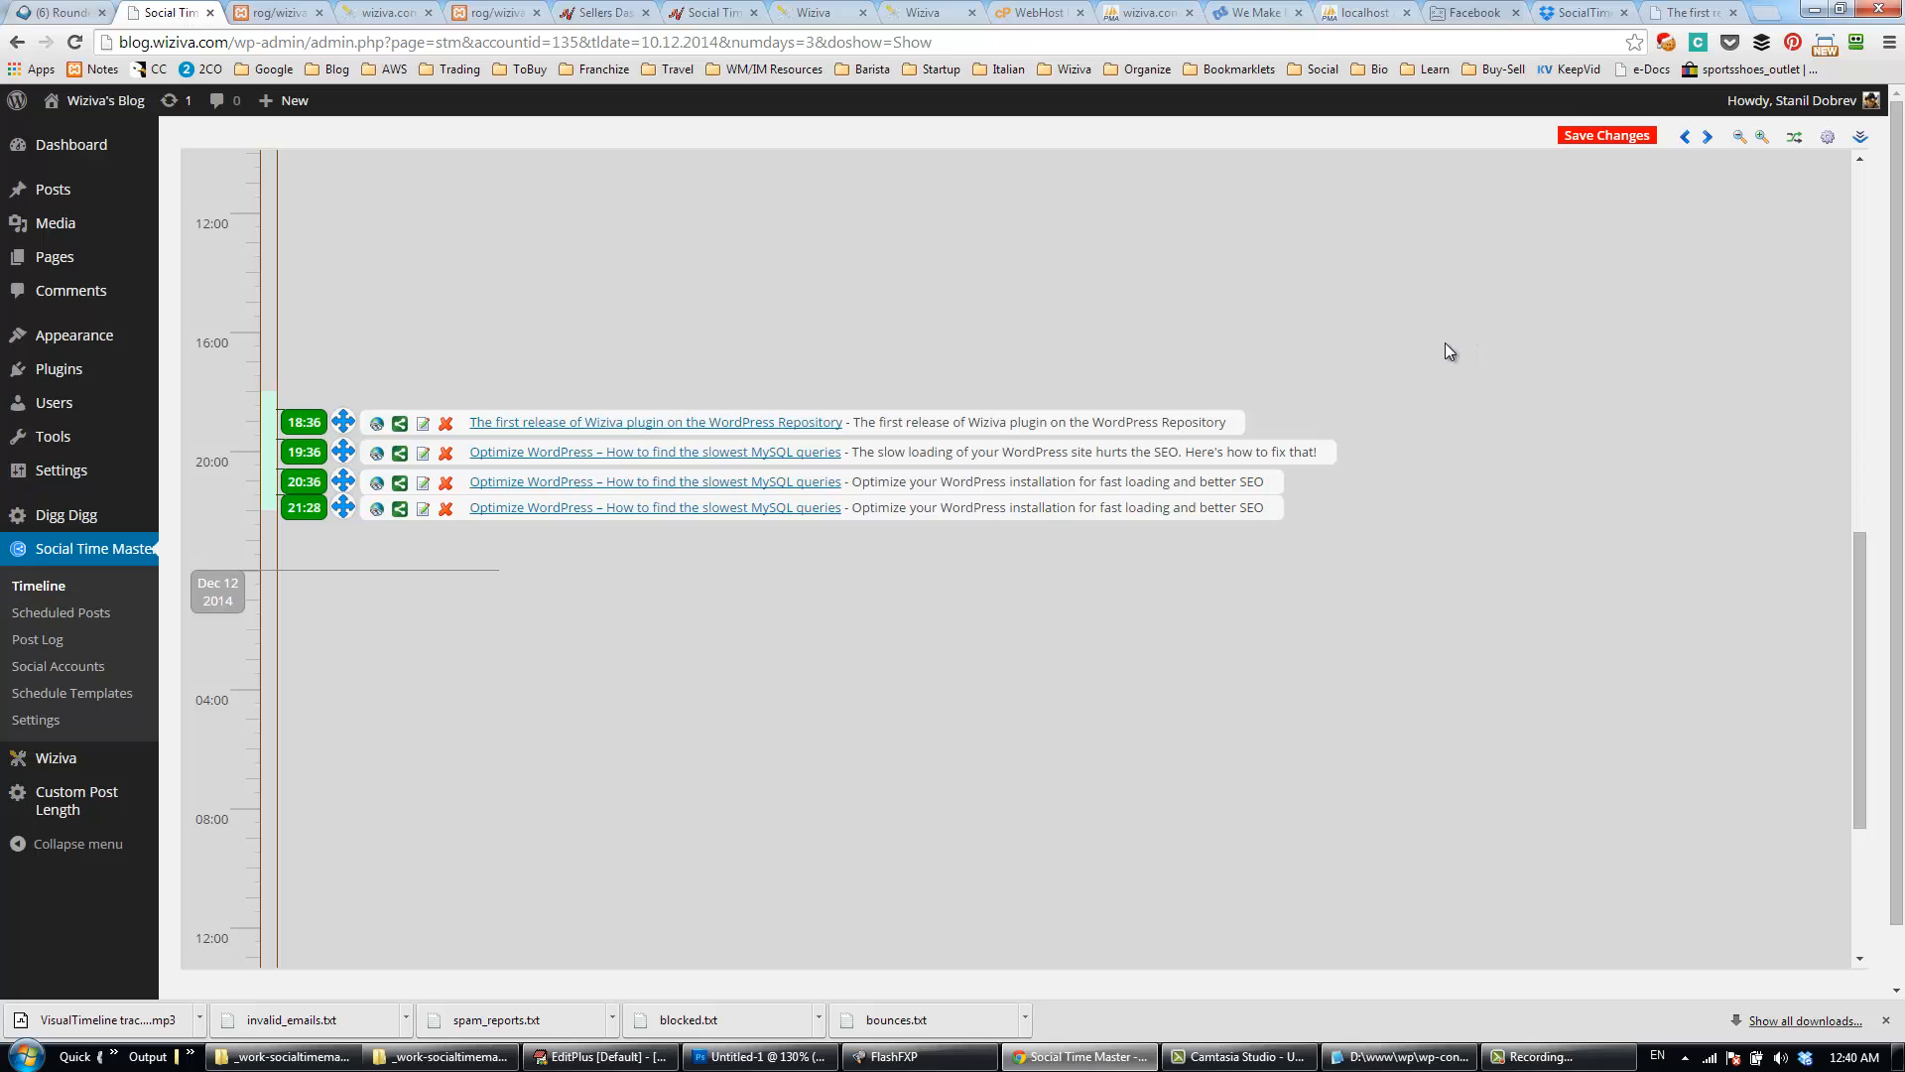
click(1576, 142)
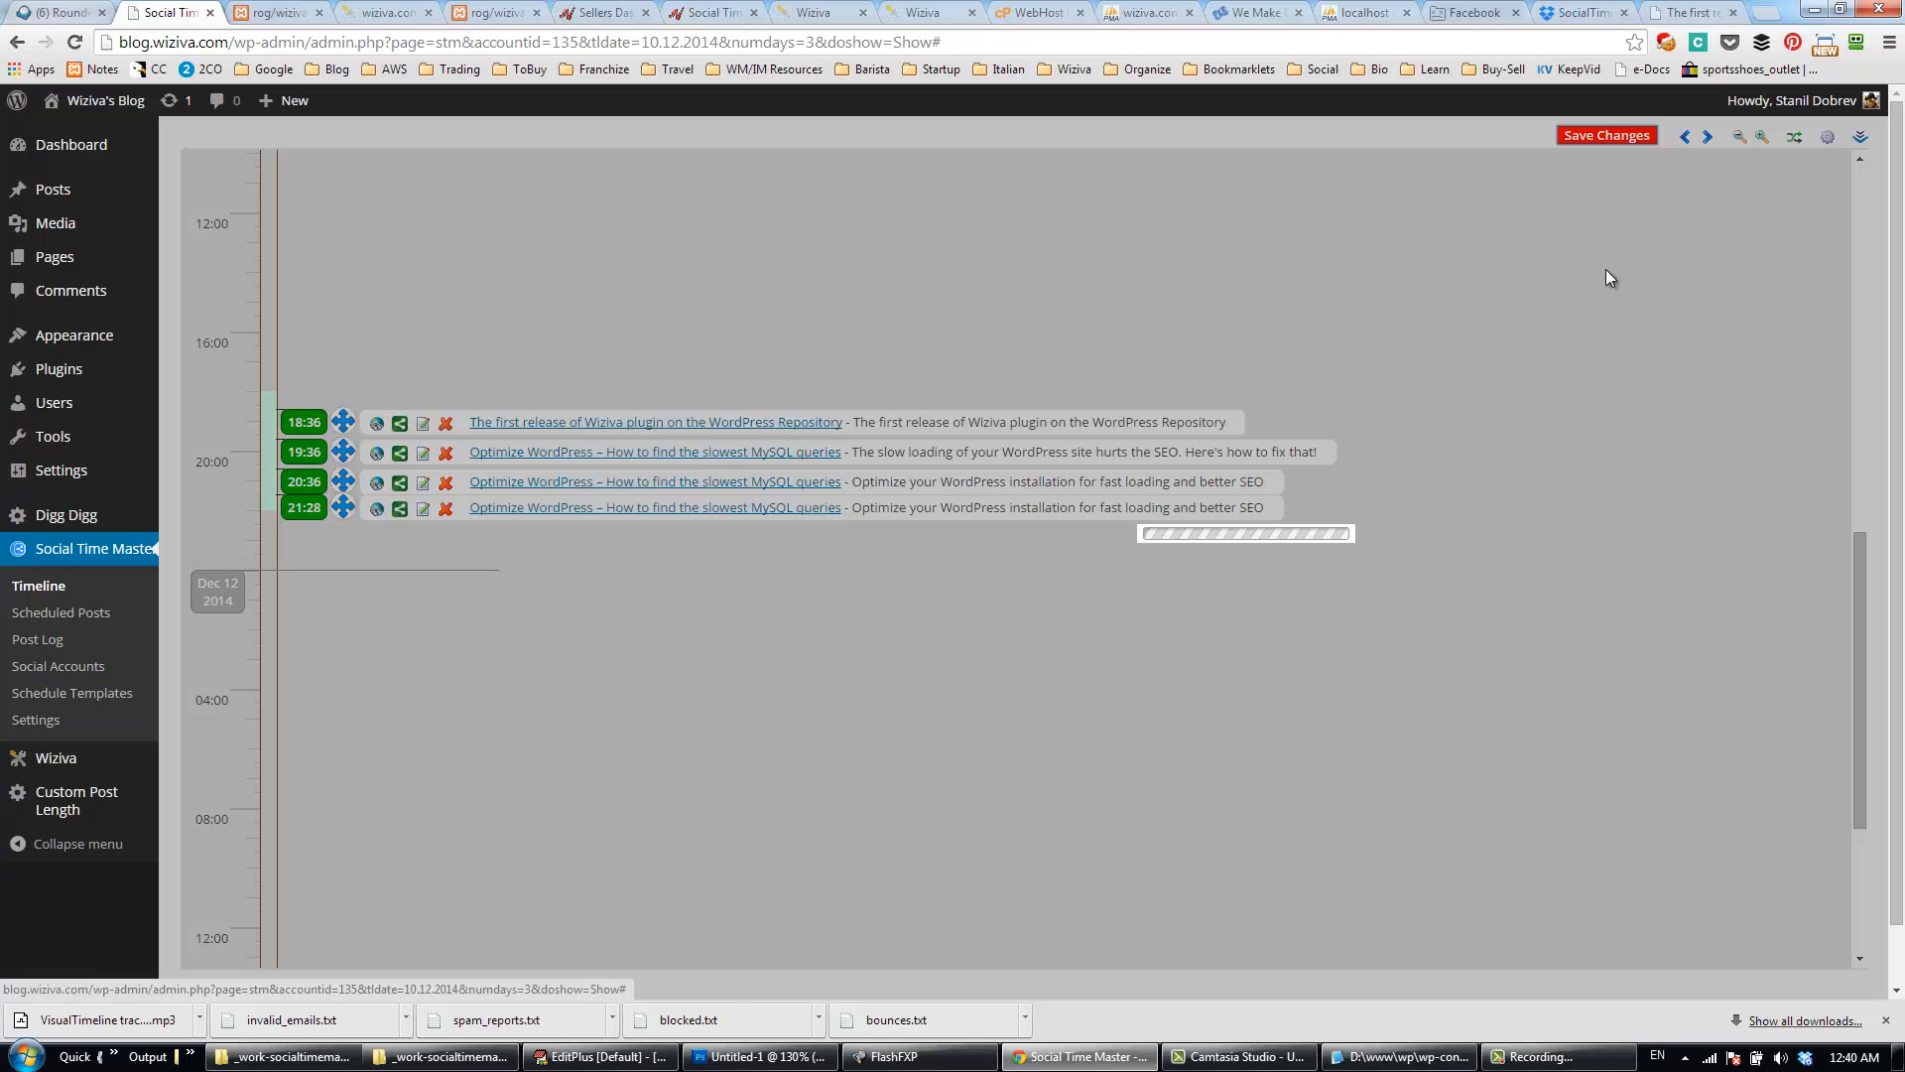